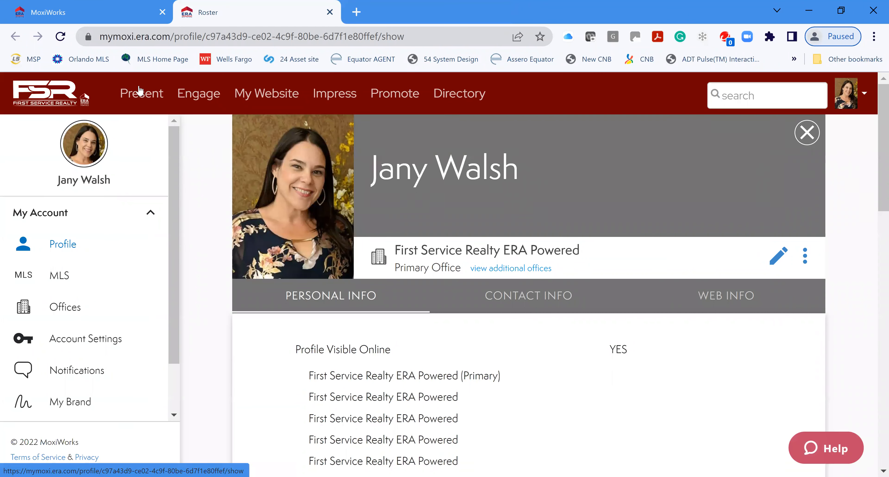
Step: Open the admin tool of the agent's website from the profile page, and visit the live site from it
{"action": "left_click", "coordinate": [277, 95]}
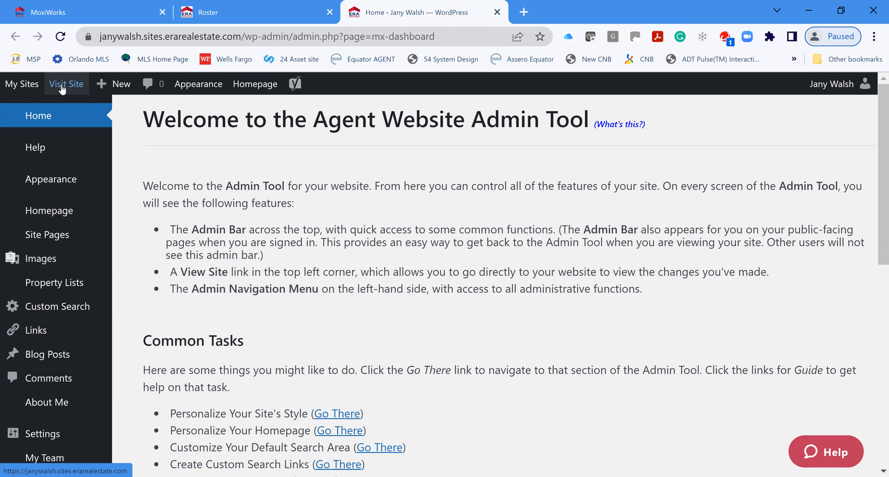
{"action": "left_click", "coordinate": [74, 88]}
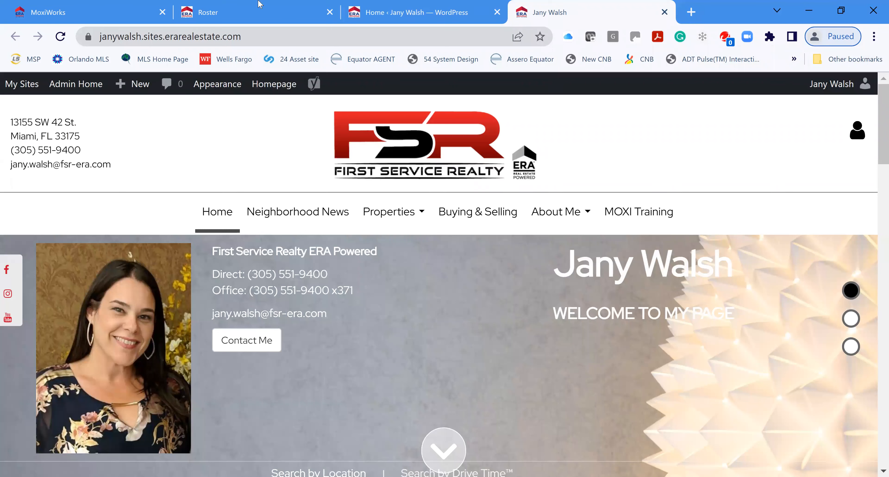
Step: Examine the live homepage's banner, contact details and property search options above the Featured Properties section
{"action": "scroll", "coordinate": [463, 321], "scroll_direction": "down", "scroll_amount": 4}
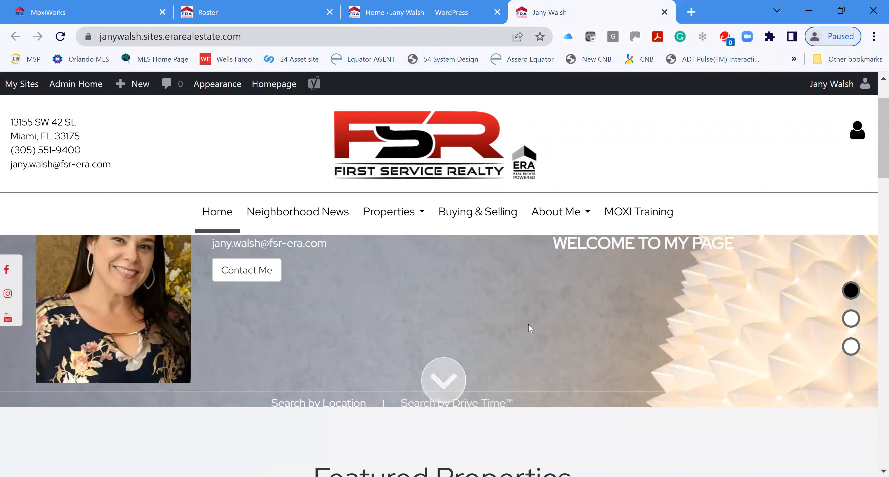
{"action": "scroll", "coordinate": [239, 275], "scroll_direction": "down", "scroll_amount": 2}
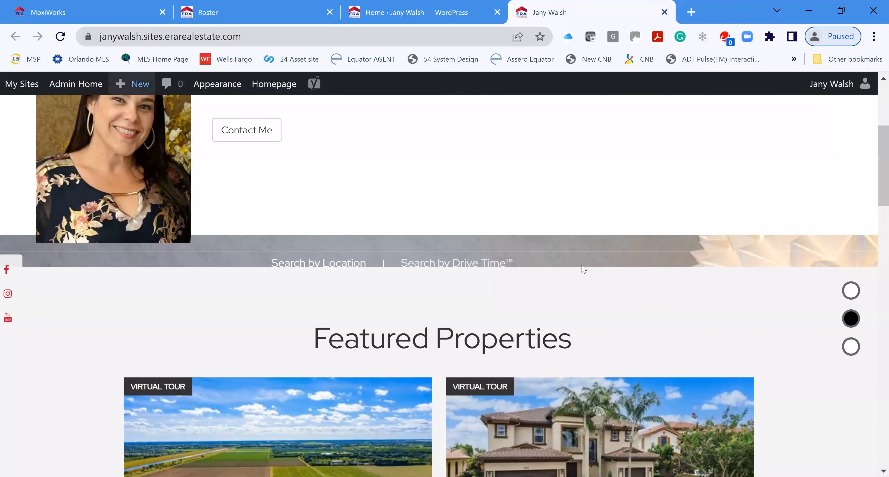
{"action": "scroll", "coordinate": [631, 269], "scroll_direction": "down", "scroll_amount": 4}
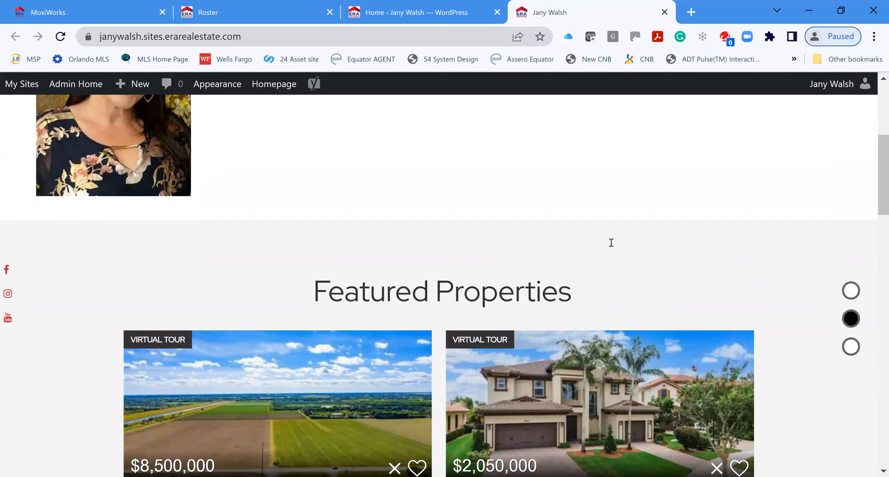
{"action": "scroll", "coordinate": [463, 371], "scroll_direction": "up", "scroll_amount": 8}
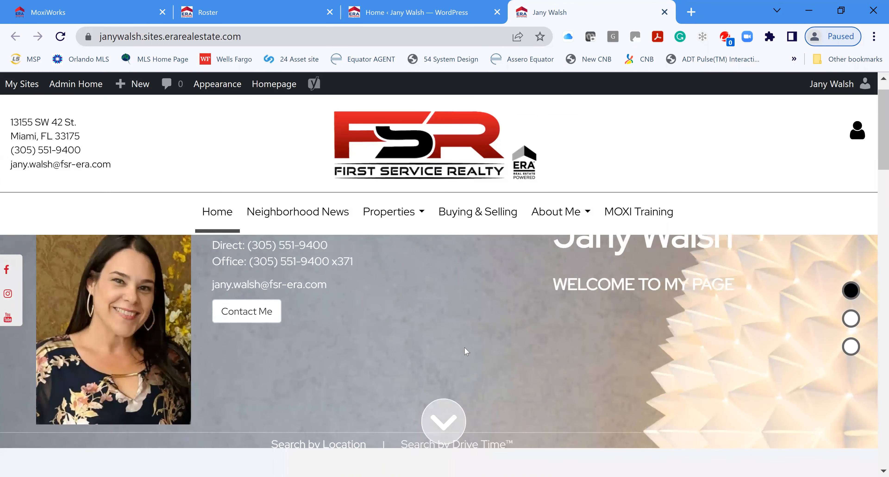
{"action": "scroll", "coordinate": [449, 345], "scroll_direction": "down", "scroll_amount": 3}
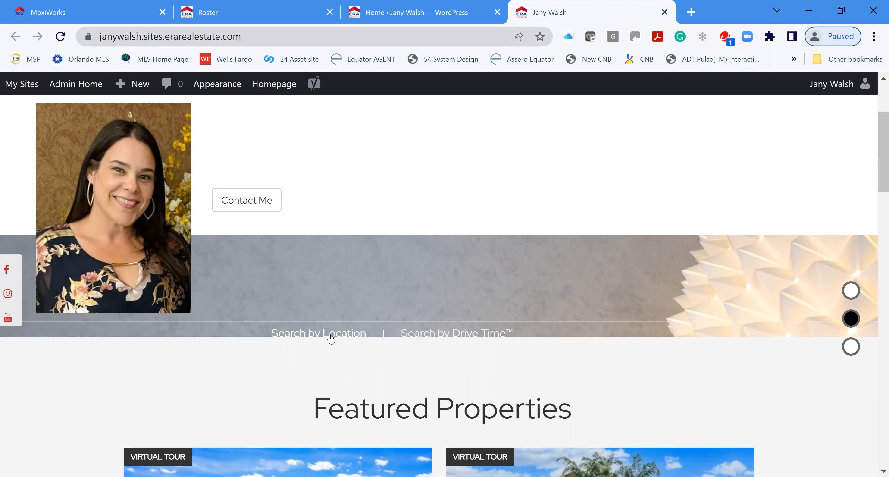
{"action": "scroll", "coordinate": [581, 287], "scroll_direction": "down", "scroll_amount": 3}
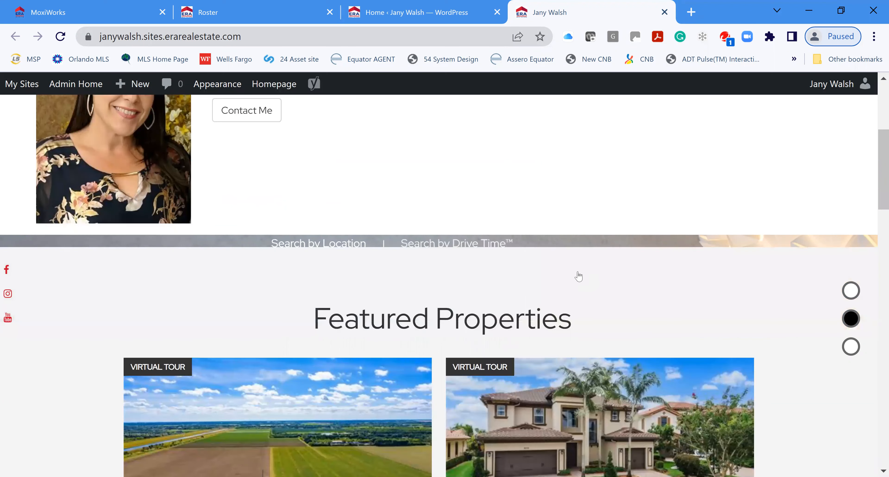
{"action": "scroll", "coordinate": [518, 259], "scroll_direction": "down", "scroll_amount": 6}
{"action": "scroll", "coordinate": [428, 229], "scroll_direction": "up", "scroll_amount": 1}
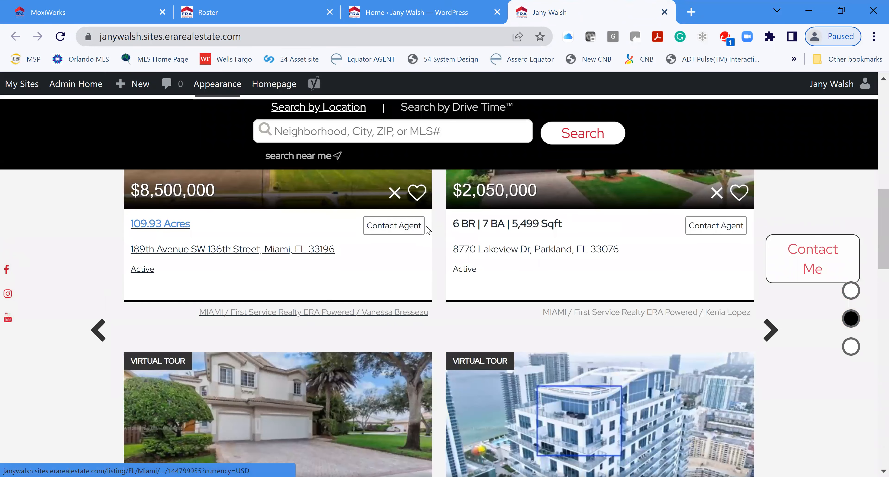
{"action": "scroll", "coordinate": [458, 336], "scroll_direction": "up", "scroll_amount": 10}
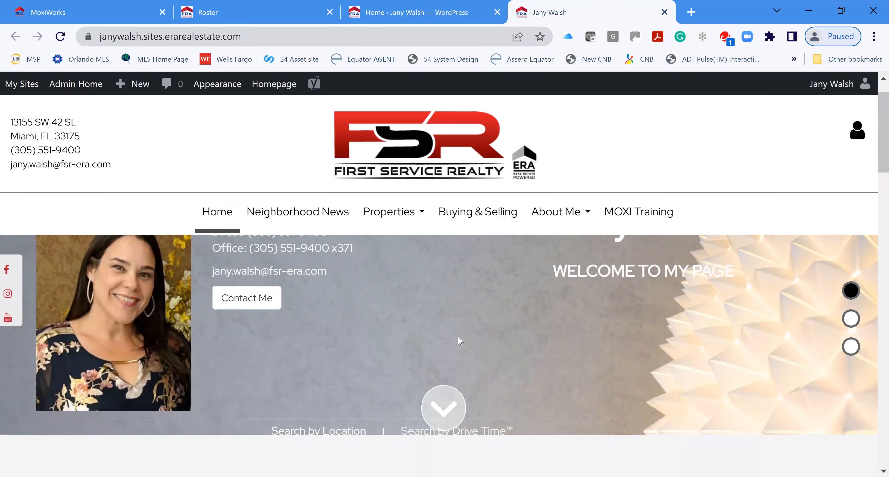
{"action": "scroll", "coordinate": [456, 342], "scroll_direction": "down", "scroll_amount": 5}
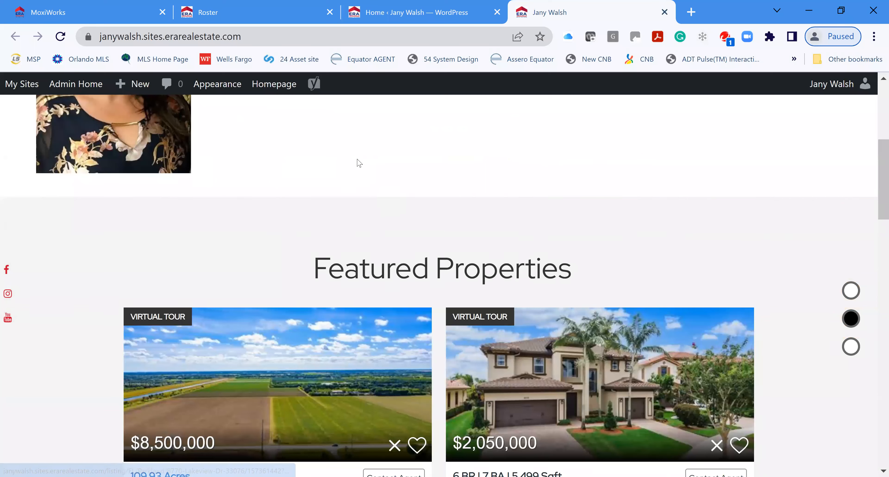
{"action": "scroll", "coordinate": [443, 190], "scroll_direction": "up", "scroll_amount": 1}
{"action": "scroll", "coordinate": [445, 196], "scroll_direction": "up", "scroll_amount": 3}
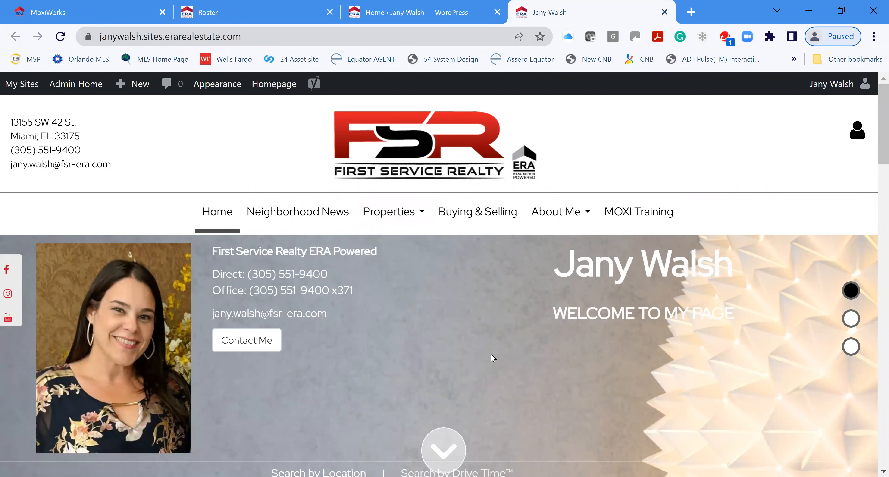
{"action": "scroll", "coordinate": [508, 342], "scroll_direction": "down", "scroll_amount": 3}
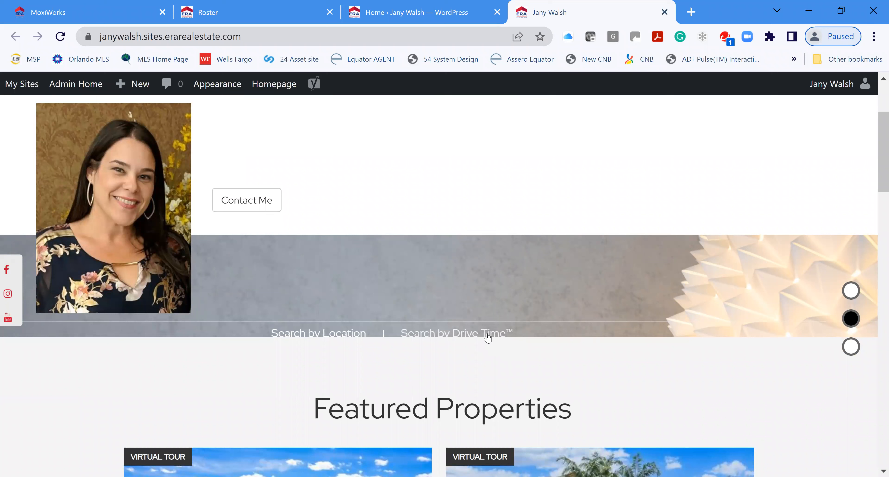
{"action": "scroll", "coordinate": [483, 331], "scroll_direction": "down", "scroll_amount": 3}
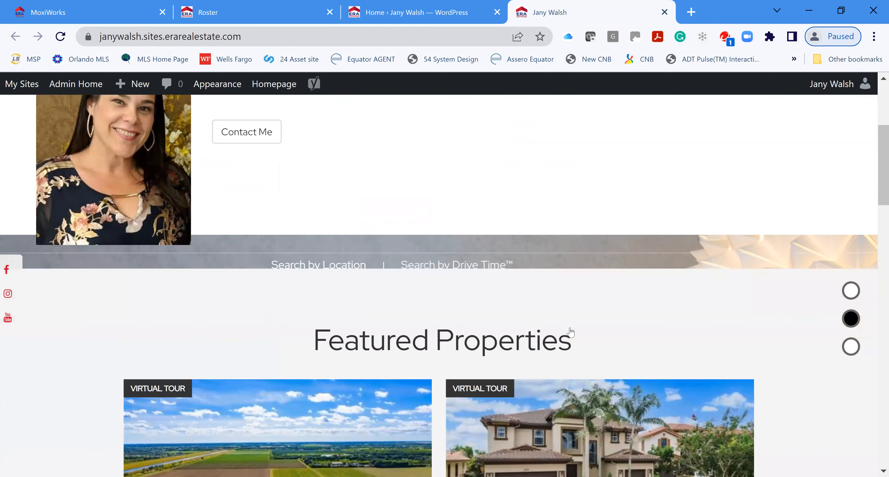
{"action": "scroll", "coordinate": [557, 323], "scroll_direction": "up", "scroll_amount": 6}
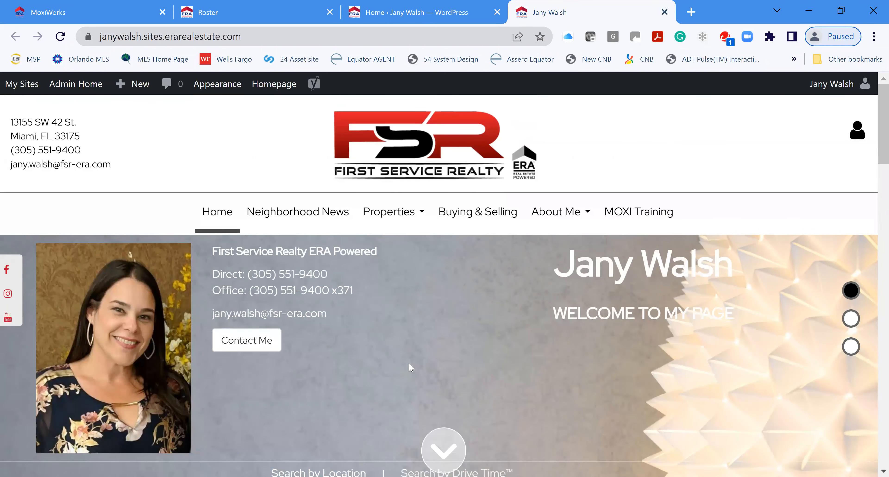
Step: Look through the Featured Properties listings and the West Kendall section of the homepage
{"action": "left_click", "coordinate": [455, 447]}
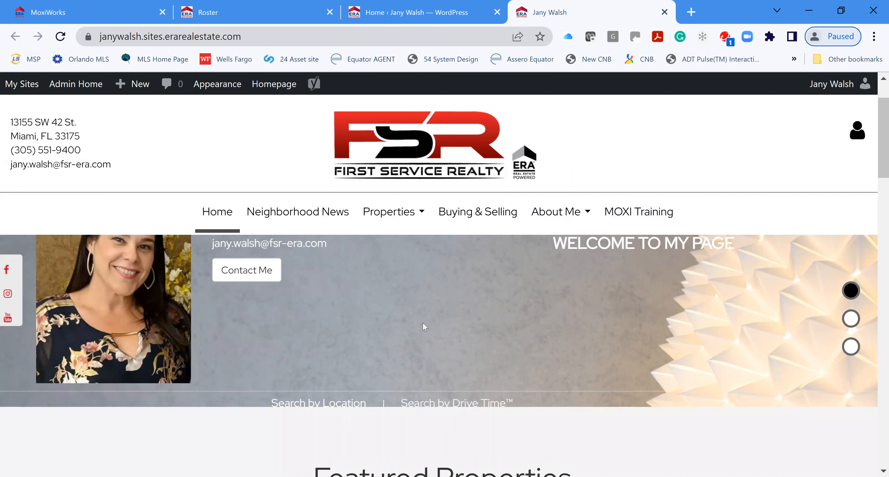
{"action": "scroll", "coordinate": [443, 342], "scroll_direction": "down", "scroll_amount": 2}
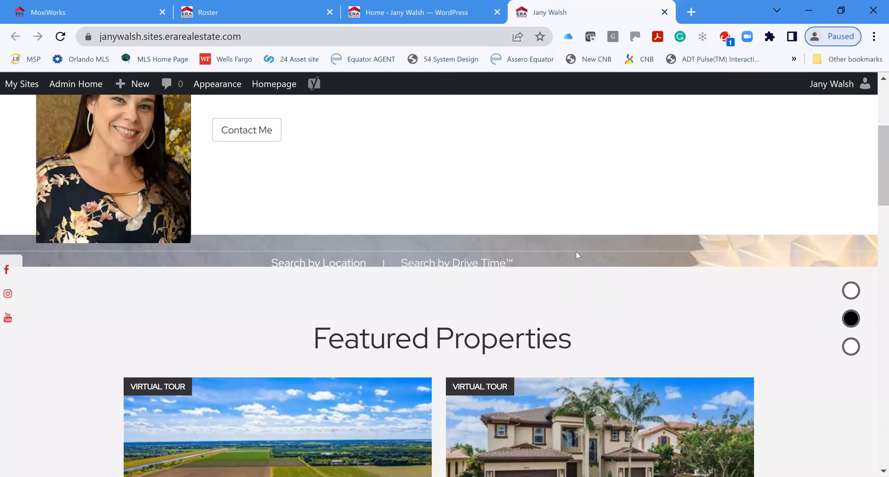
{"action": "scroll", "coordinate": [585, 268], "scroll_direction": "down", "scroll_amount": 5}
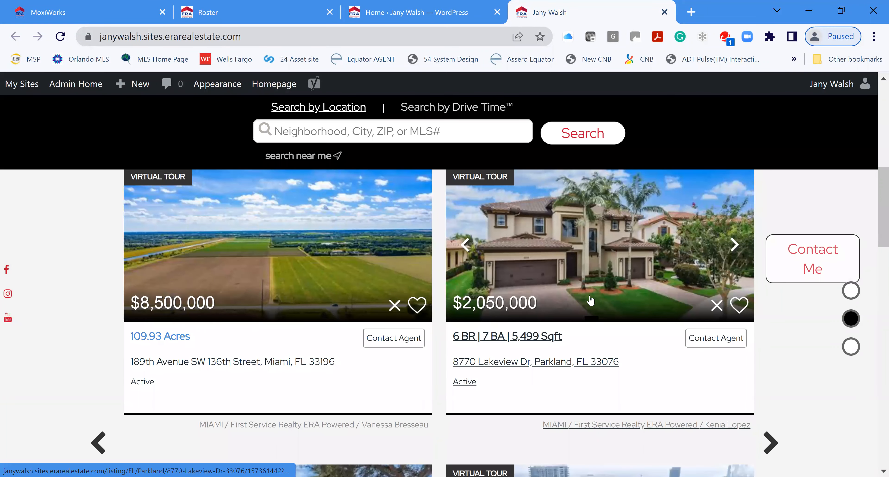
{"action": "scroll", "coordinate": [591, 300], "scroll_direction": "down", "scroll_amount": 5}
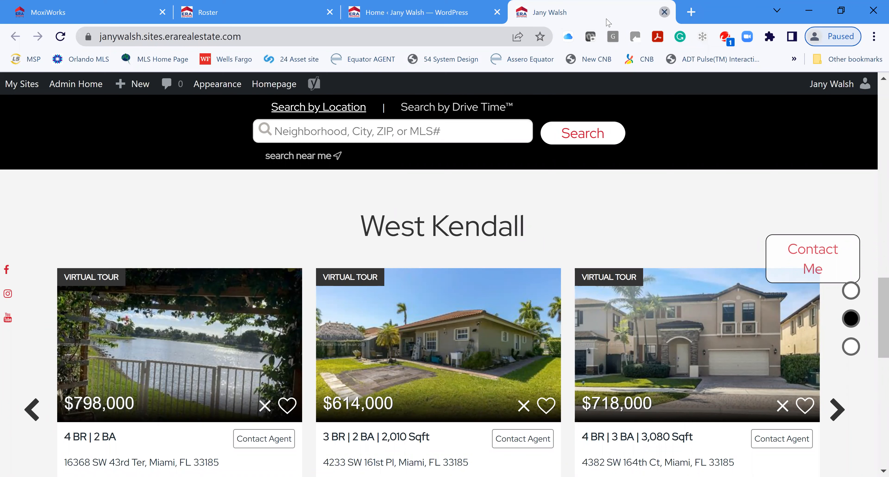
Step: Close the live site and admin tool tabs, reload the profile page, and reopen the website's admin tool
{"action": "key", "text": "ctrl+w"}
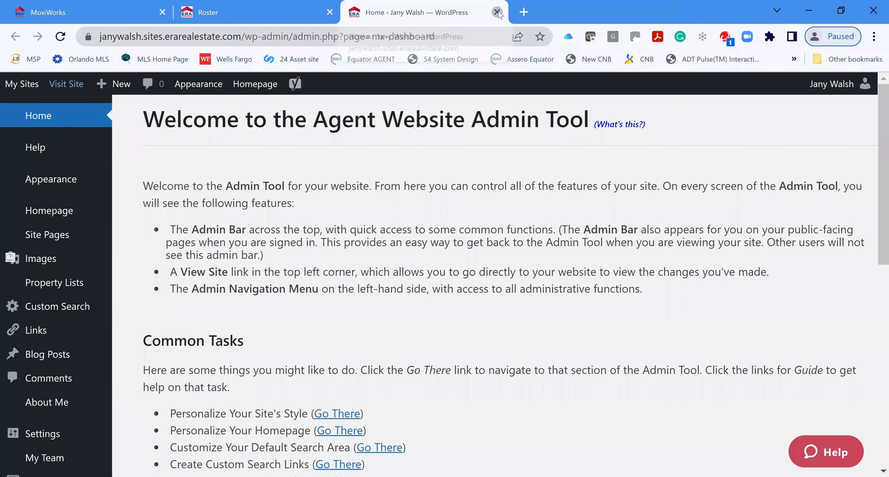
{"action": "key", "text": "ctrl+w"}
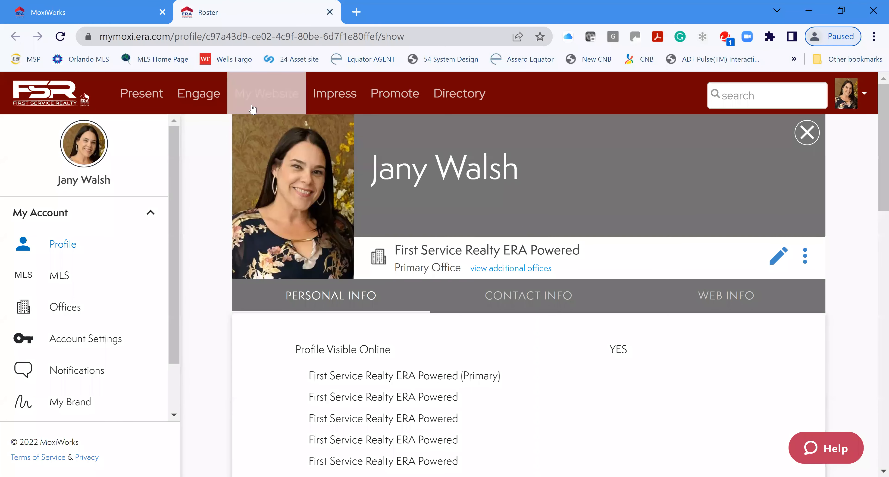
{"action": "key", "text": "F5"}
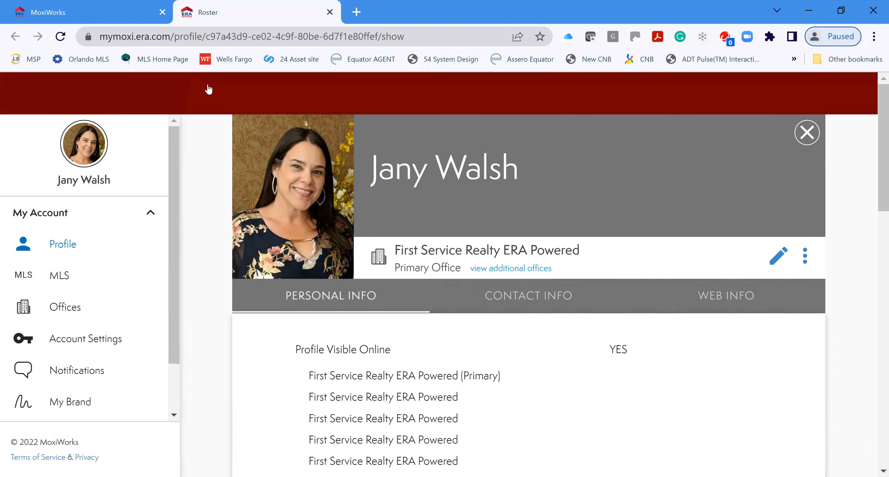
{"action": "left_click", "coordinate": [278, 94]}
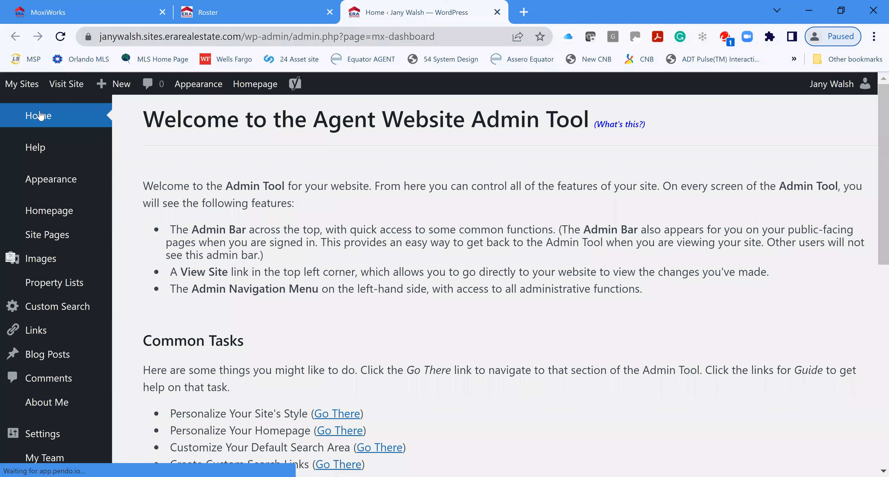
Step: Open the agent's public website by its address in a new browser tab
{"action": "left_click", "coordinate": [523, 12]}
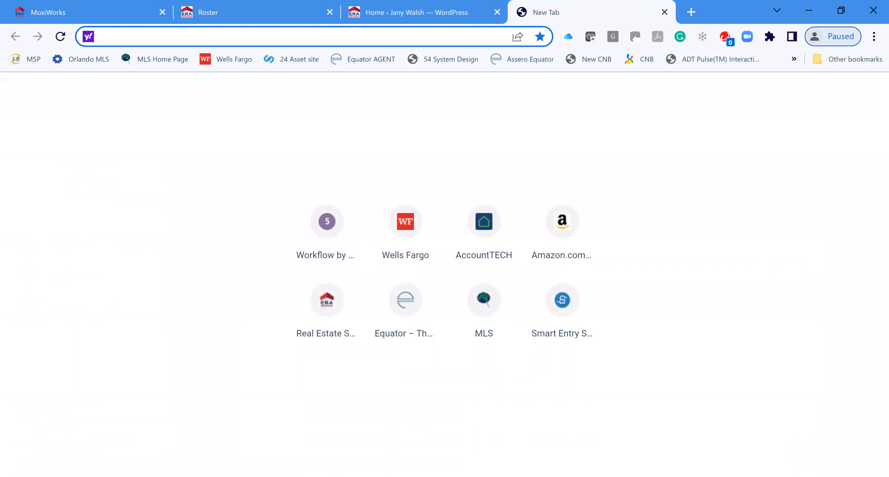
{"action": "type", "text": "jan"}
{"action": "key", "text": "Return"}
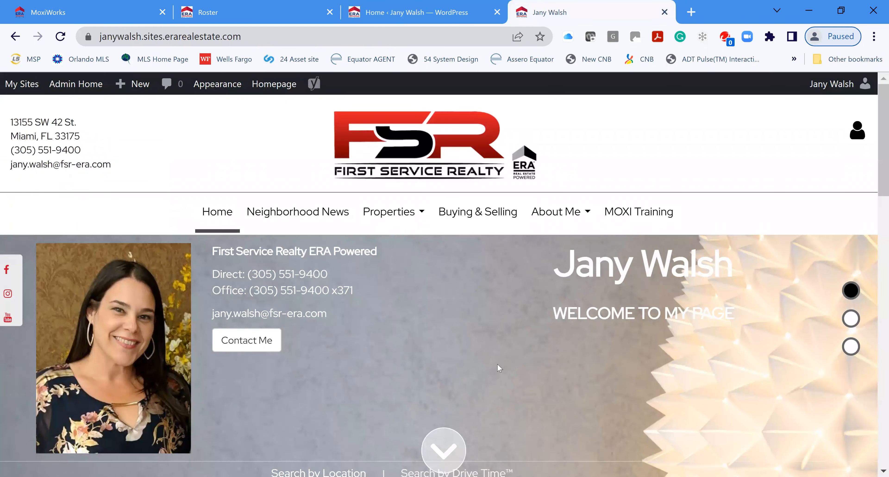
Step: Search for properties near the current location from the homepage, and allow the site to know the location
{"action": "scroll", "coordinate": [488, 360], "scroll_direction": "down", "scroll_amount": 4}
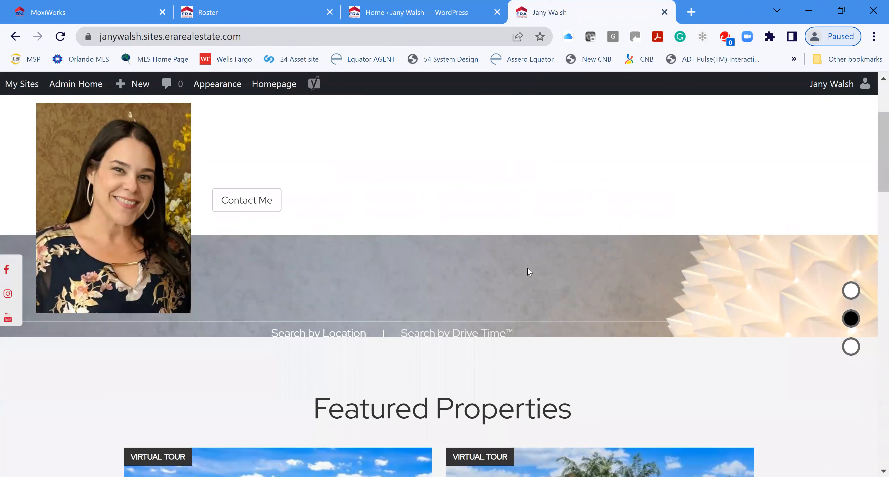
{"action": "scroll", "coordinate": [528, 268], "scroll_direction": "up", "scroll_amount": 2}
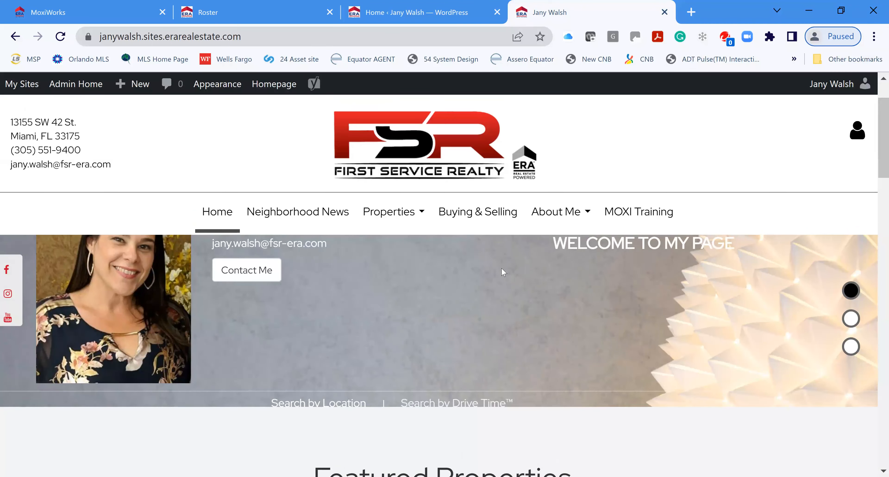
{"action": "scroll", "coordinate": [487, 267], "scroll_direction": "down", "scroll_amount": 2}
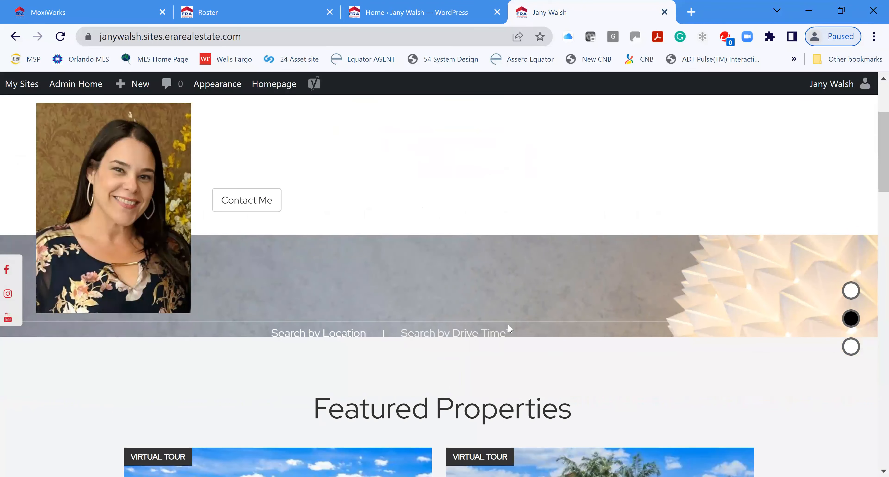
{"action": "scroll", "coordinate": [519, 331], "scroll_direction": "down", "scroll_amount": 6}
{"action": "scroll", "coordinate": [577, 353], "scroll_direction": "down", "scroll_amount": 3}
{"action": "scroll", "coordinate": [577, 353], "scroll_direction": "down", "scroll_amount": 10}
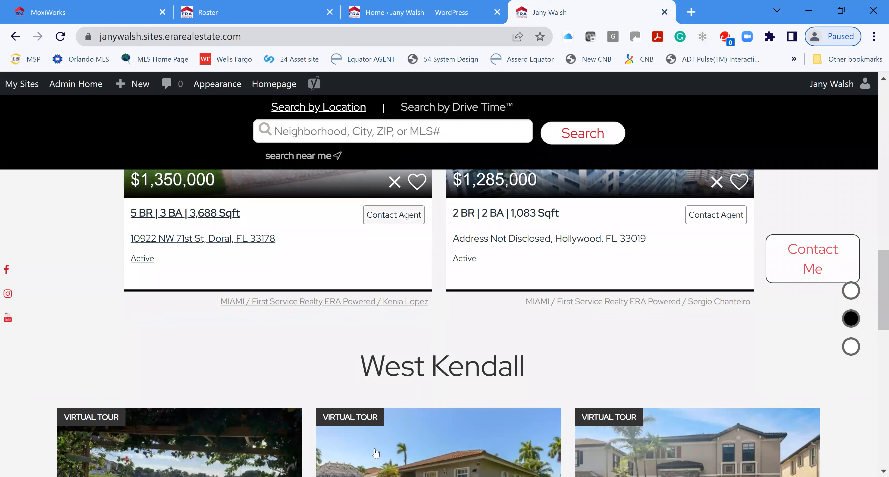
{"action": "left_click", "coordinate": [291, 158]}
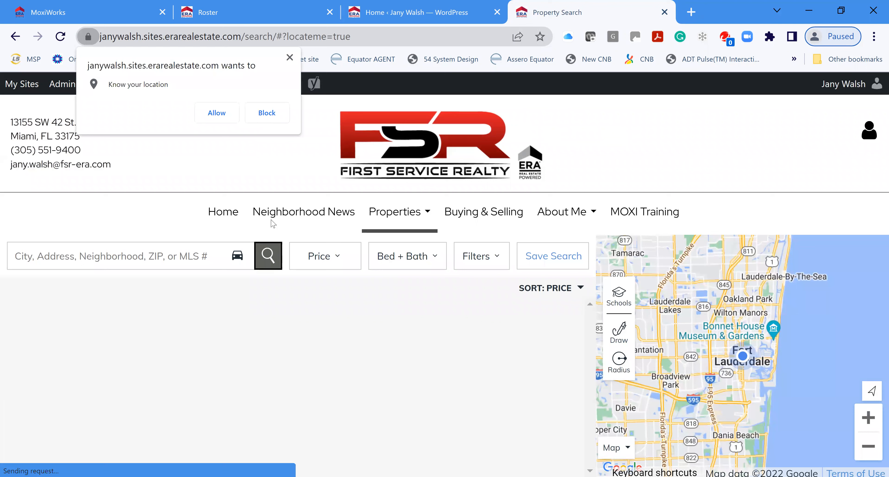
{"action": "left_click", "coordinate": [215, 113]}
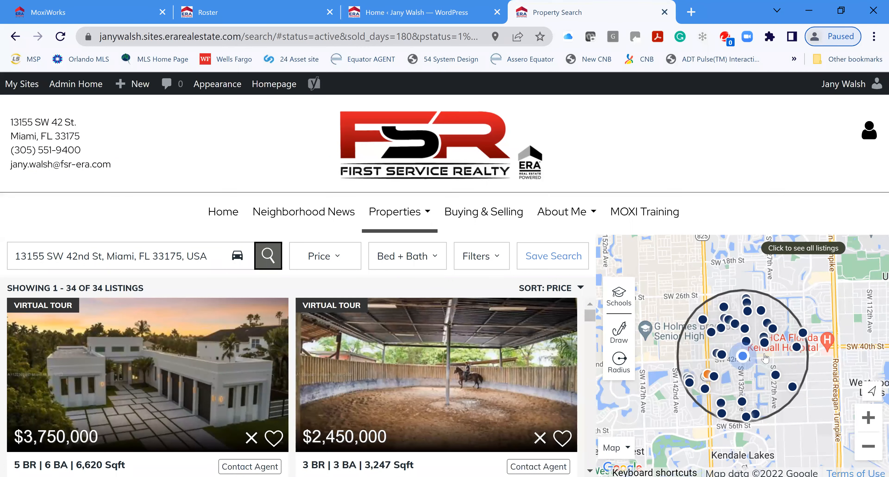
Step: Replace the location in the property search with ZIP code 33193 in Miami, FL
{"action": "left_click", "coordinate": [56, 257]}
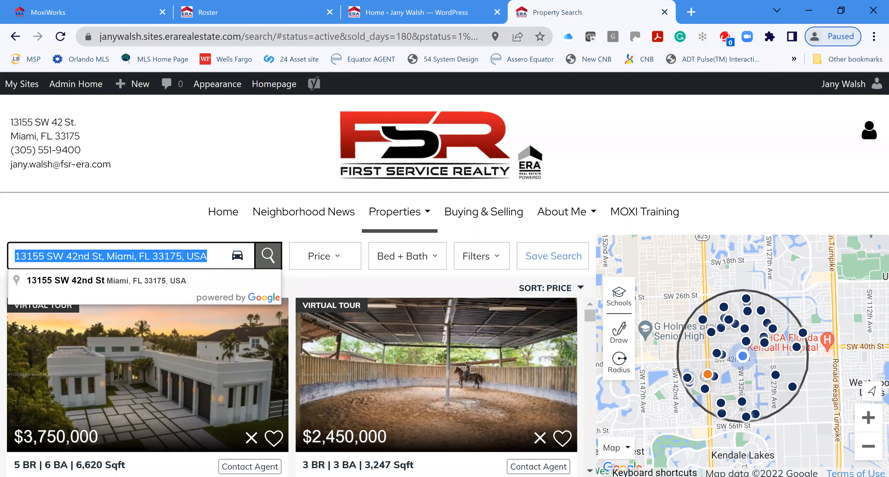
{"action": "type", "text": "3393"}
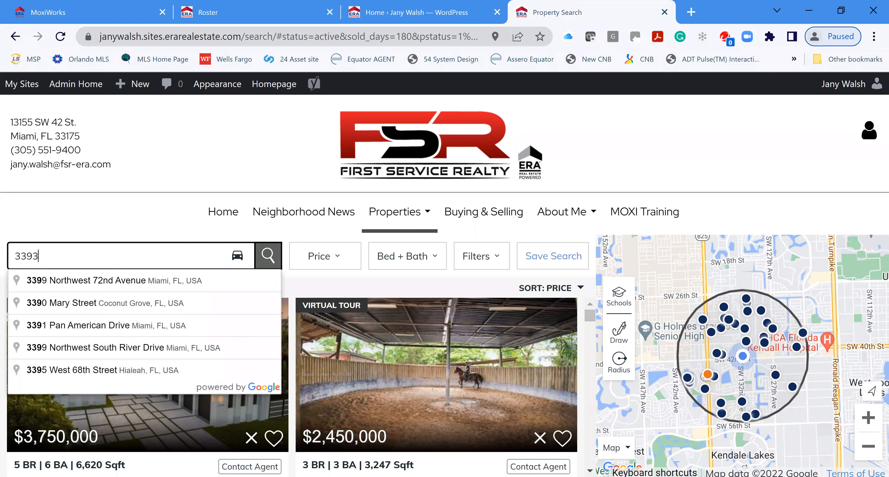
{"action": "key", "text": "BackSpace"}
{"action": "key", "text": "BackSpace"}
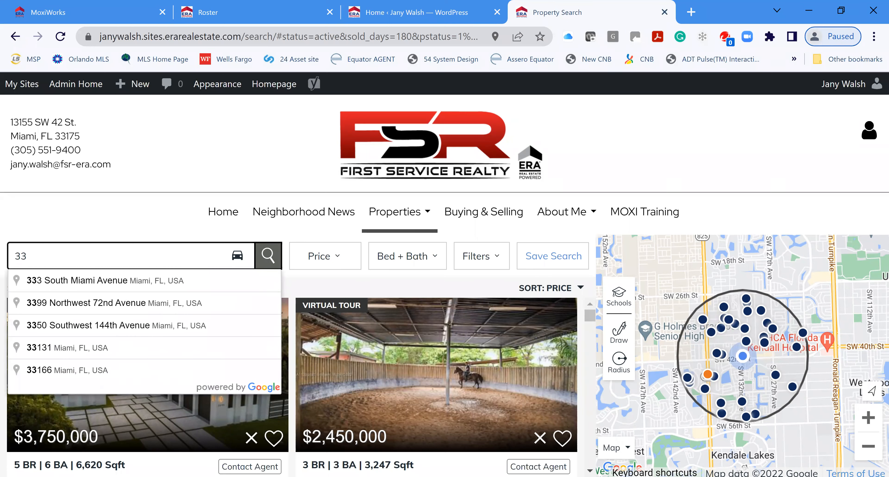
{"action": "type", "text": "193"}
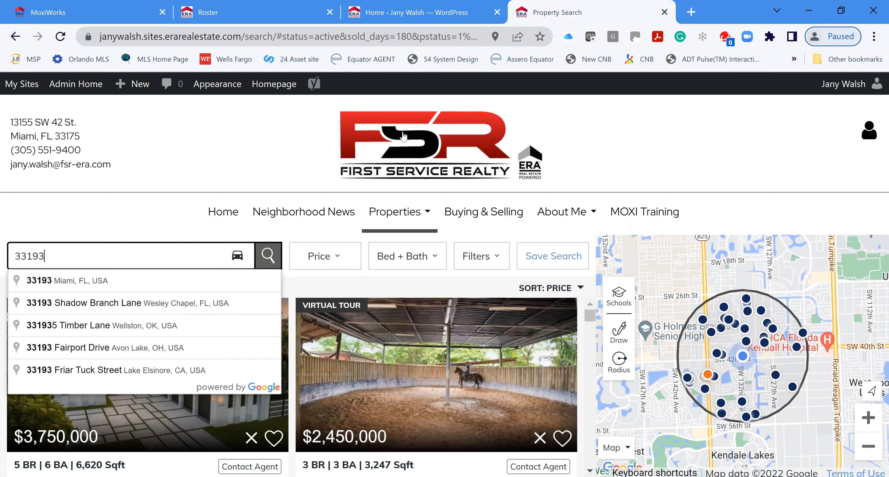
{"action": "left_click", "coordinate": [55, 285]}
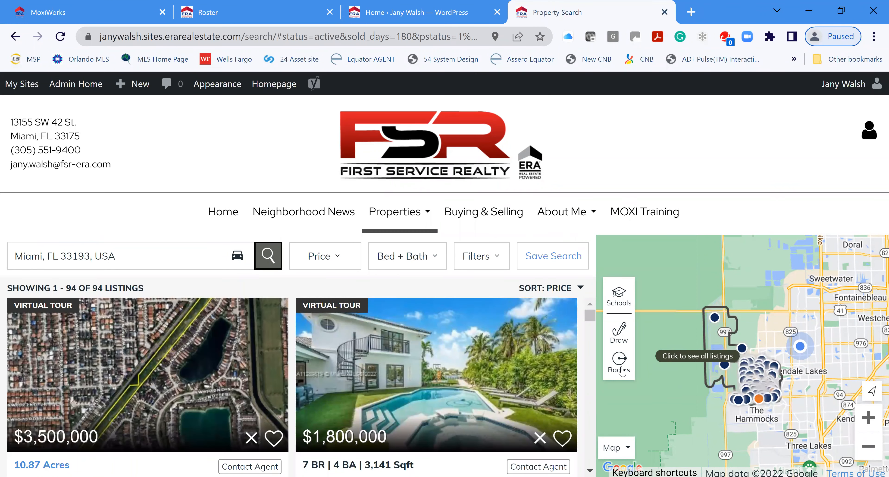
Step: Draw a radius search area of about 2.74m centred on The Hammocks on the map, and run the search
{"action": "left_click", "coordinate": [620, 360]}
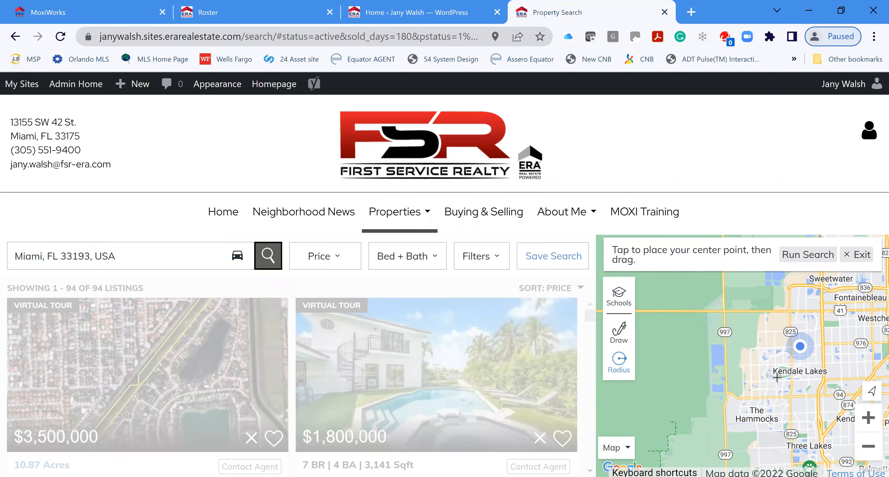
{"action": "left_click_drag", "start_coordinate": [754, 401], "coordinate": [776, 441]}
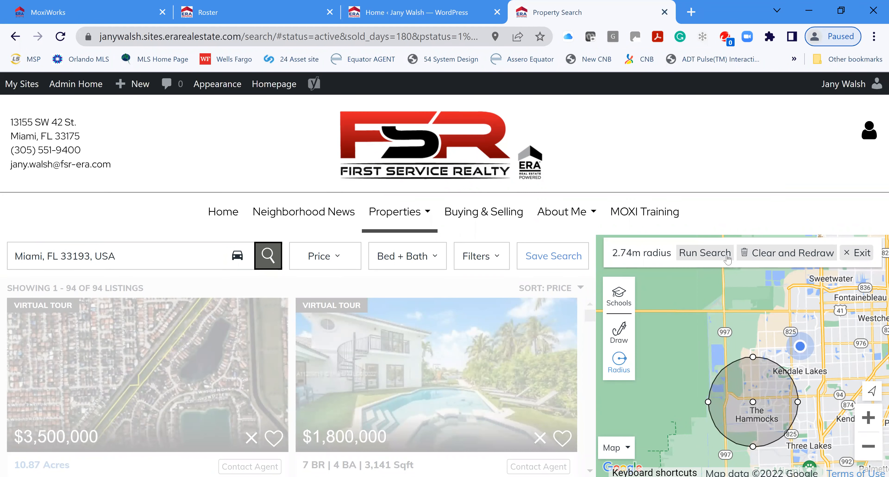
{"action": "left_click", "coordinate": [718, 251]}
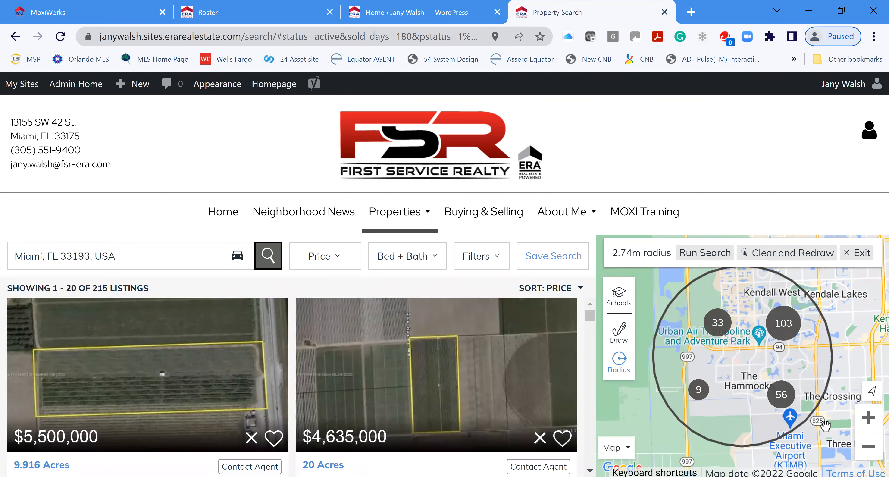
Step: Exclude the Condo, Manufactured, Land and Farm & Ranch property types in the search filters
{"action": "left_click", "coordinate": [493, 258]}
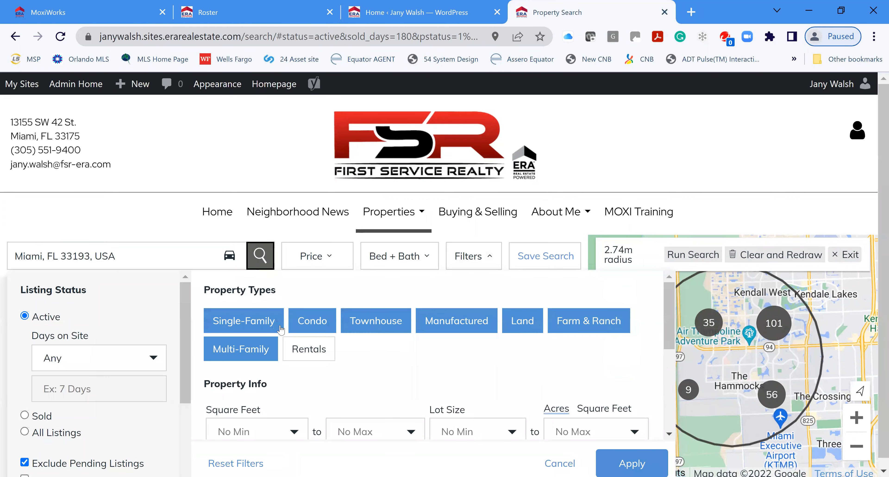
{"action": "left_click", "coordinate": [319, 325]}
{"action": "left_click", "coordinate": [453, 324]}
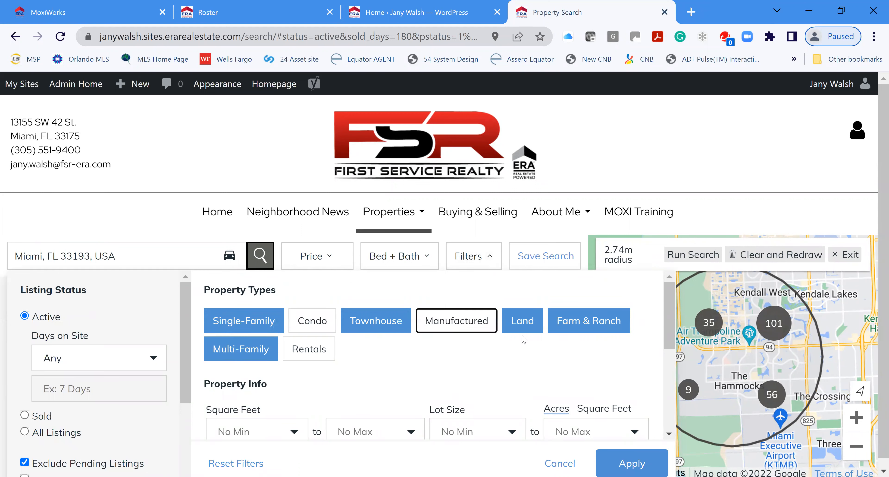
{"action": "left_click", "coordinate": [522, 322]}
{"action": "left_click", "coordinate": [557, 329]}
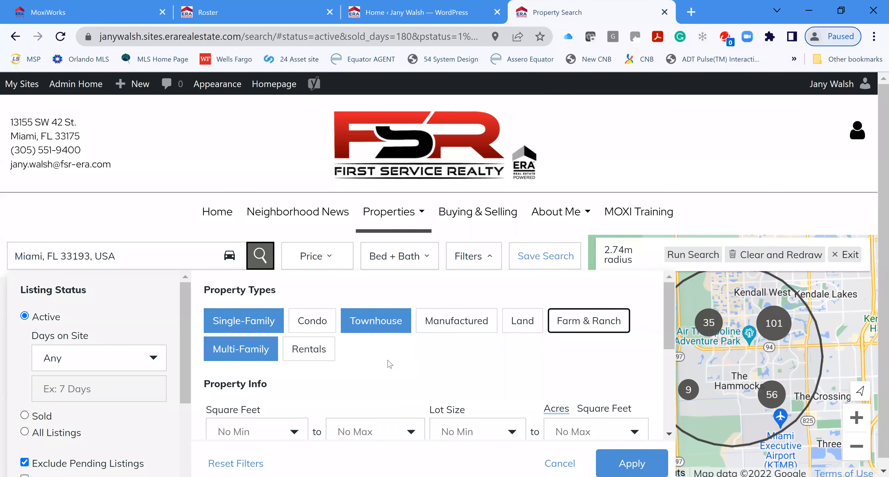
{"action": "left_click", "coordinate": [477, 364]}
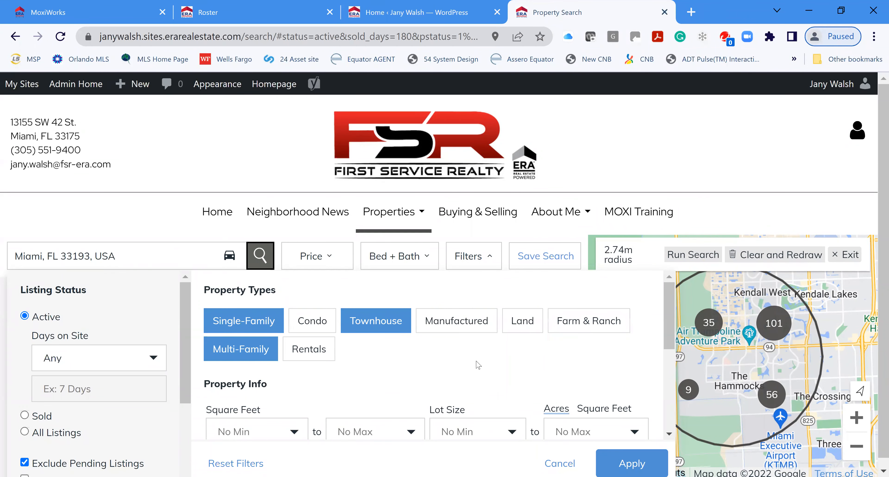
Step: Look through the remaining search filters, including Property Info, Features, pending listing and Open Houses options
{"action": "scroll", "coordinate": [398, 383], "scroll_direction": "down", "scroll_amount": 4}
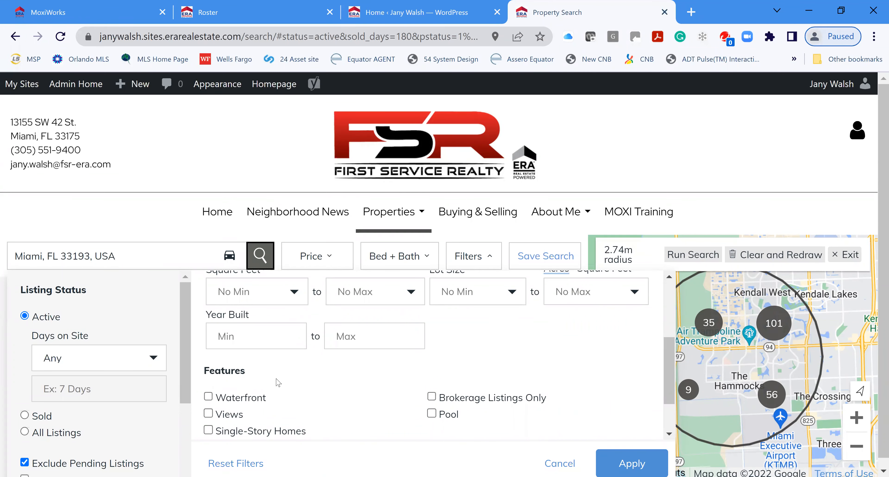
{"action": "scroll", "coordinate": [278, 382], "scroll_direction": "down", "scroll_amount": 3}
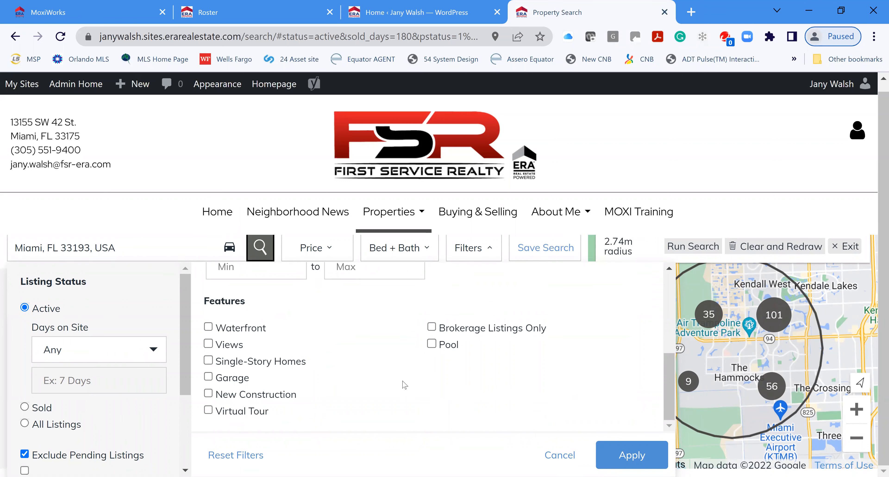
{"action": "scroll", "coordinate": [42, 375], "scroll_direction": "down", "scroll_amount": 3}
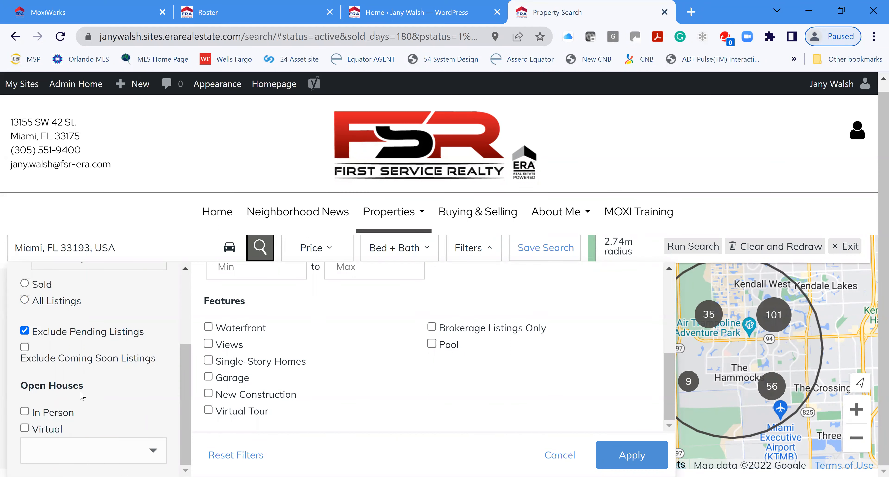
{"action": "scroll", "coordinate": [499, 411], "scroll_direction": "up", "scroll_amount": 5}
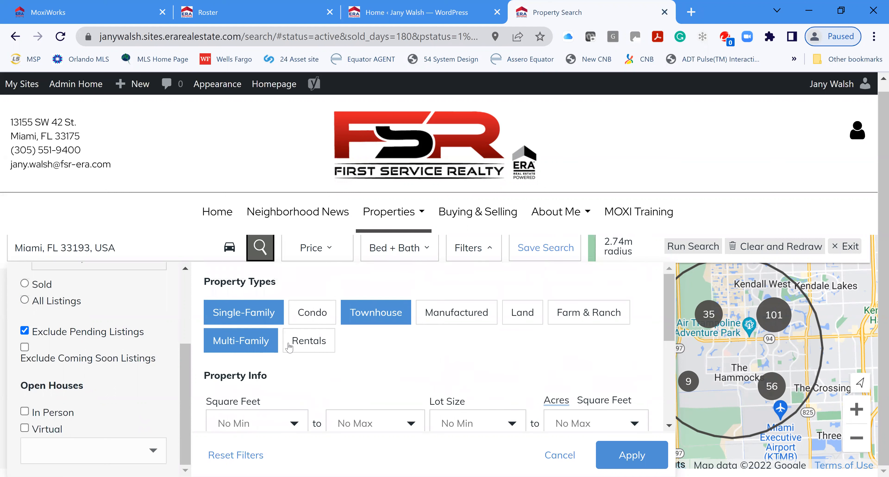
Step: Try the Rentals property type, reselect Single-Family, Townhouse and Multi-Family, and apply the filters
{"action": "left_click", "coordinate": [318, 350]}
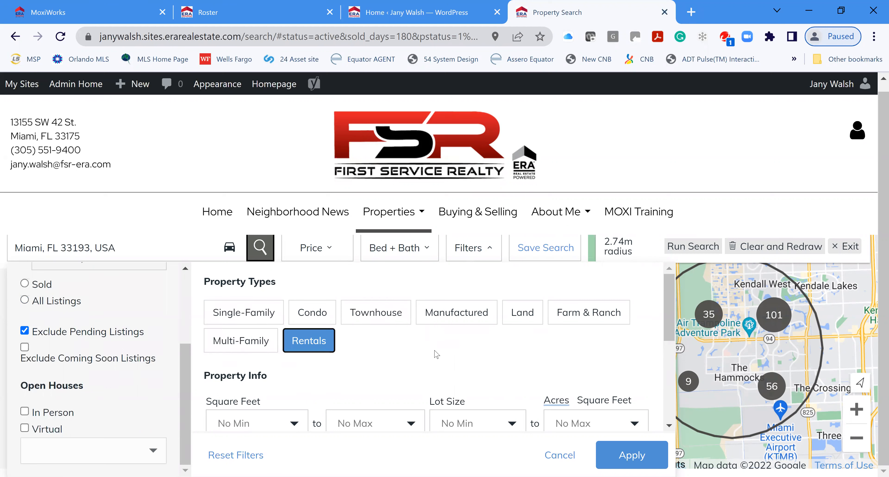
{"action": "left_click", "coordinate": [245, 314]}
{"action": "left_click", "coordinate": [389, 312]}
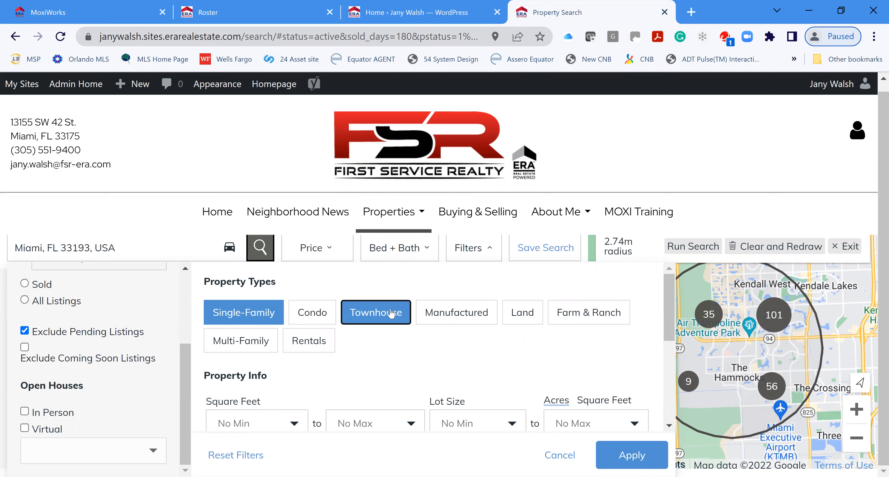
{"action": "left_click", "coordinate": [262, 343]}
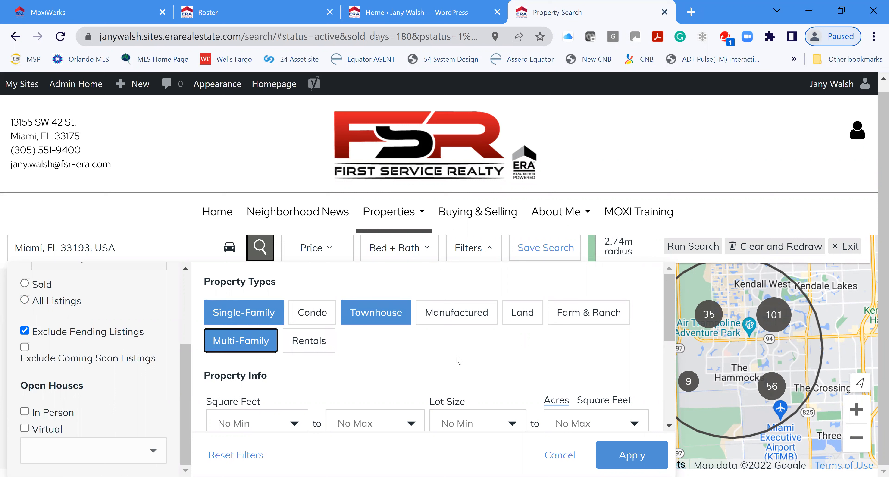
{"action": "left_click", "coordinate": [627, 457]}
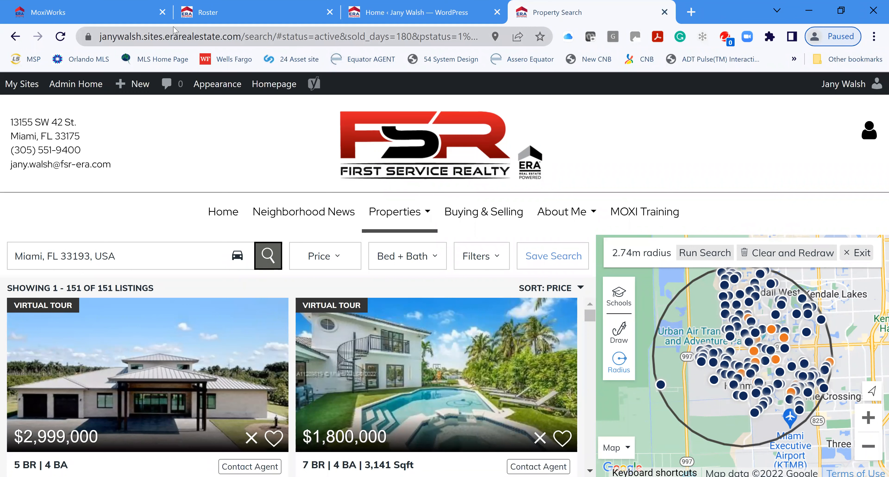
Step: Copy the web address of the filtered search results
{"action": "left_click", "coordinate": [130, 37]}
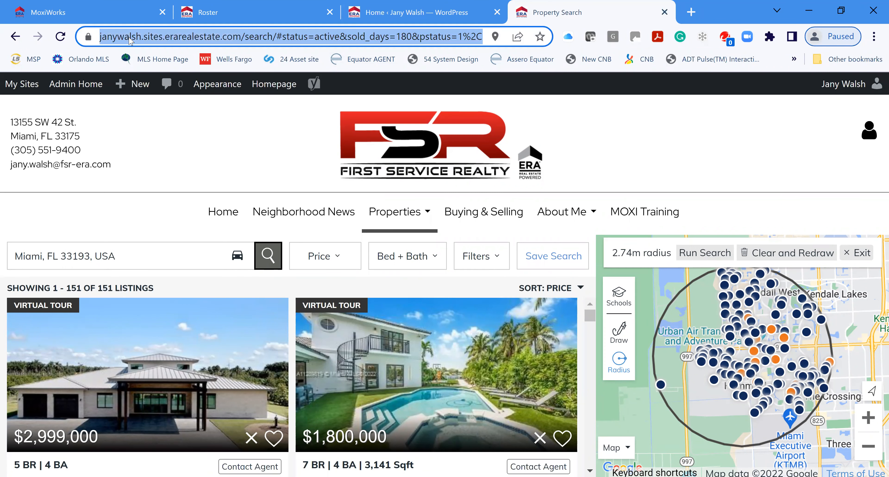
{"action": "right_click", "coordinate": [313, 38]}
{"action": "left_click", "coordinate": [340, 110]}
Step: Start saving the current property search and name it Hammocks
{"action": "left_click", "coordinate": [553, 263]}
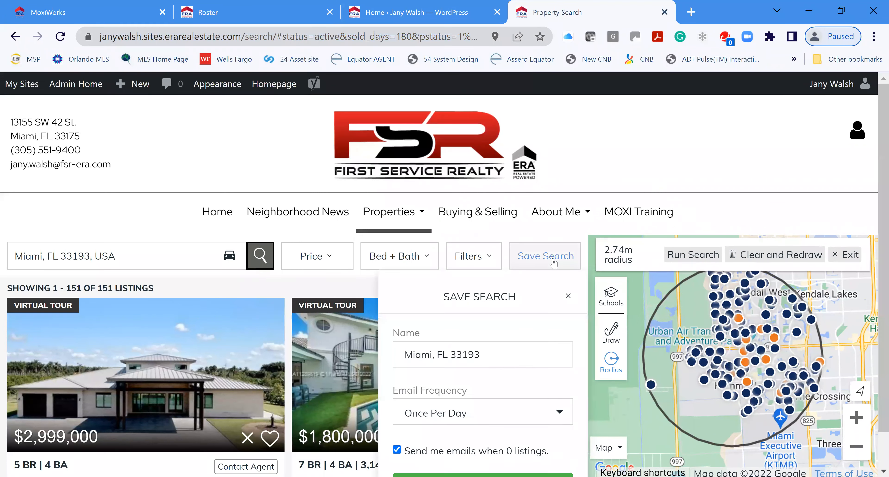
{"action": "triple_click", "coordinate": [493, 352]}
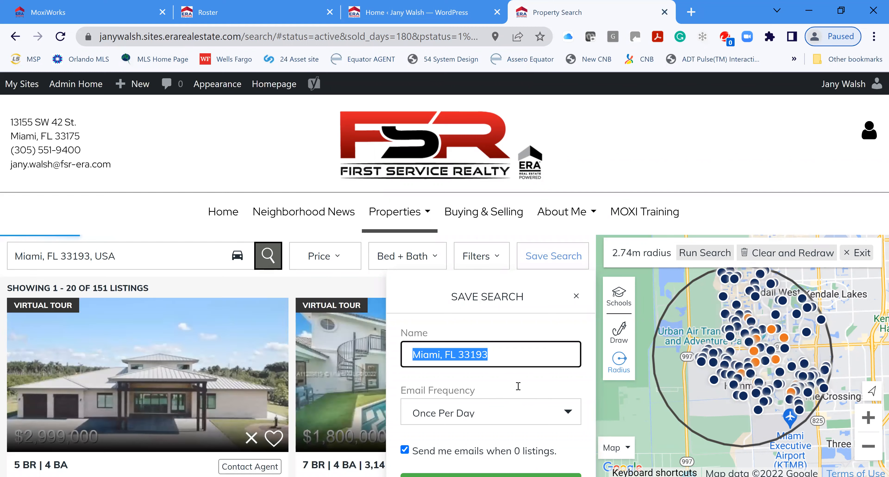
{"action": "key", "text": "Right"}
{"action": "type", "text": "H"}
{"action": "key", "text": "BackSpace"}
{"action": "key", "text": "BackSpace"}
{"action": "key", "text": "BackSpace"}
{"action": "key", "text": "BackSpace"}
{"action": "key", "text": "BackSpace"}
{"action": "key", "text": "BackSpace"}
{"action": "key", "text": "BackSpace"}
{"action": "key", "text": "BackSpace"}
{"action": "key", "text": "BackSpace"}
{"action": "key", "text": "BackSpace"}
{"action": "key", "text": "BackSpace"}
{"action": "key", "text": "BackSpace"}
{"action": "key", "text": "BackSpace"}
{"action": "key", "text": "BackSpace"}
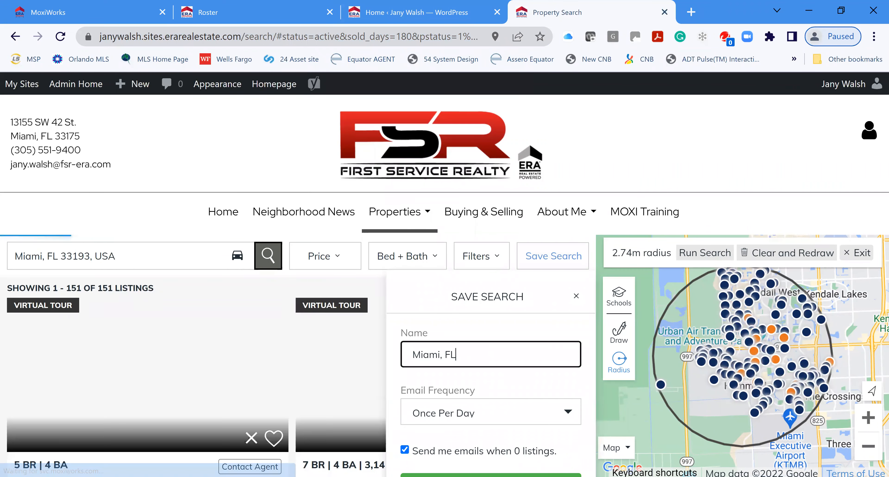
{"action": "key", "text": "BackSpace"}
{"action": "key", "text": "BackSpace"}
{"action": "type", "text": "Ha"}
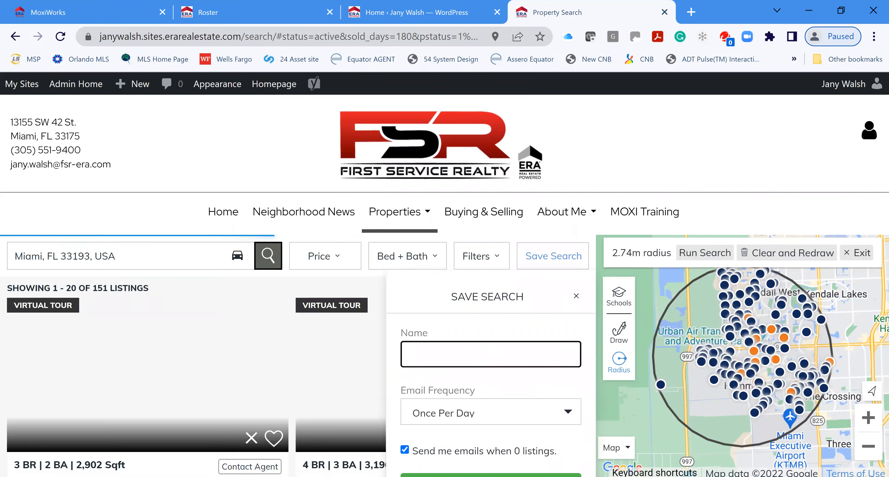
{"action": "type", "text": "mmock"}
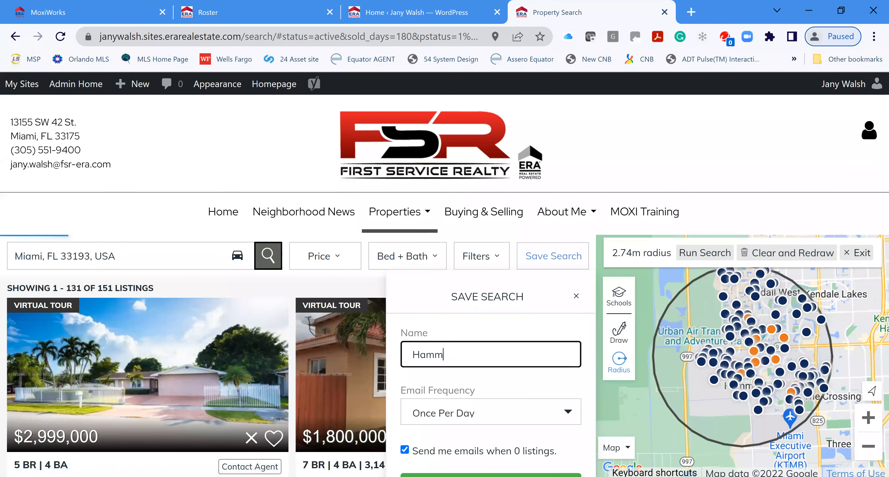
{"action": "type", "text": "s"}
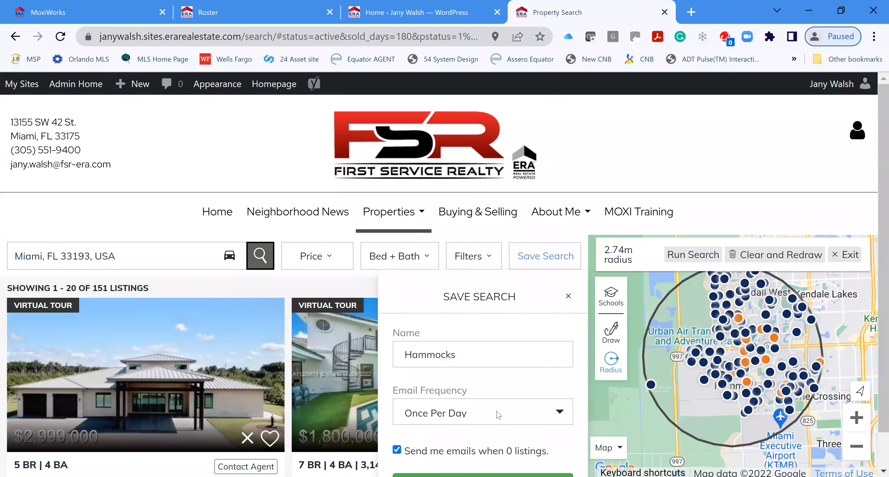
Step: Set the saved search's email frequency to Weekly and save the search
{"action": "left_click", "coordinate": [498, 413]}
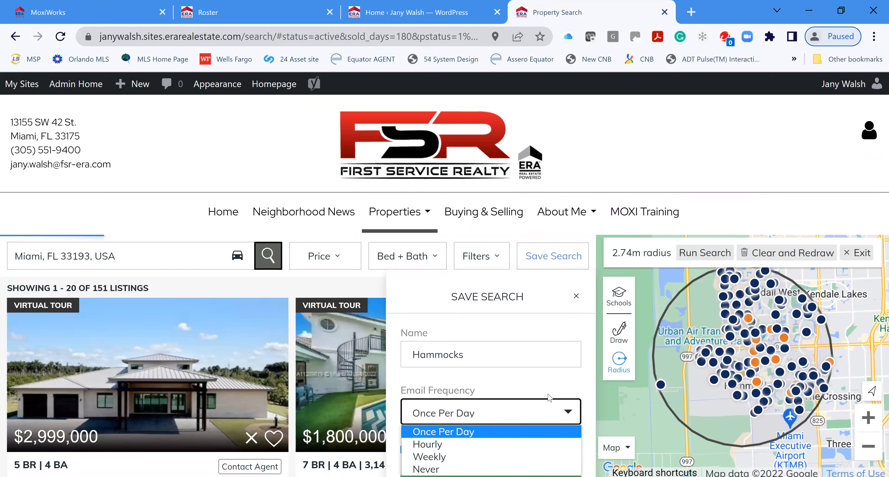
{"action": "left_click", "coordinate": [566, 412]}
{"action": "left_click", "coordinate": [568, 414]}
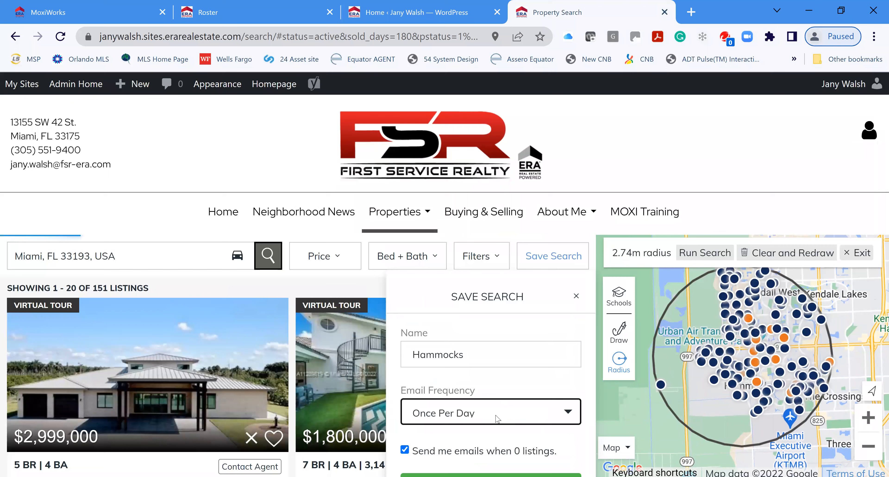
{"action": "left_click", "coordinate": [485, 419]}
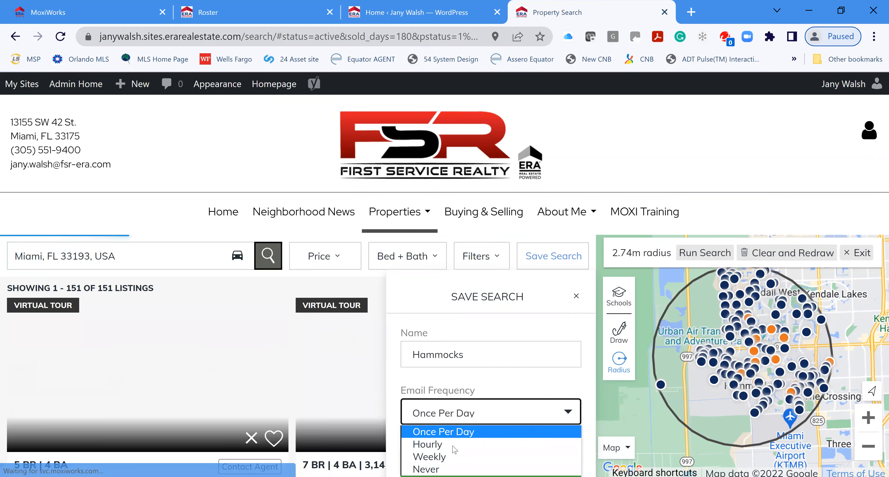
{"action": "left_click", "coordinate": [428, 457]}
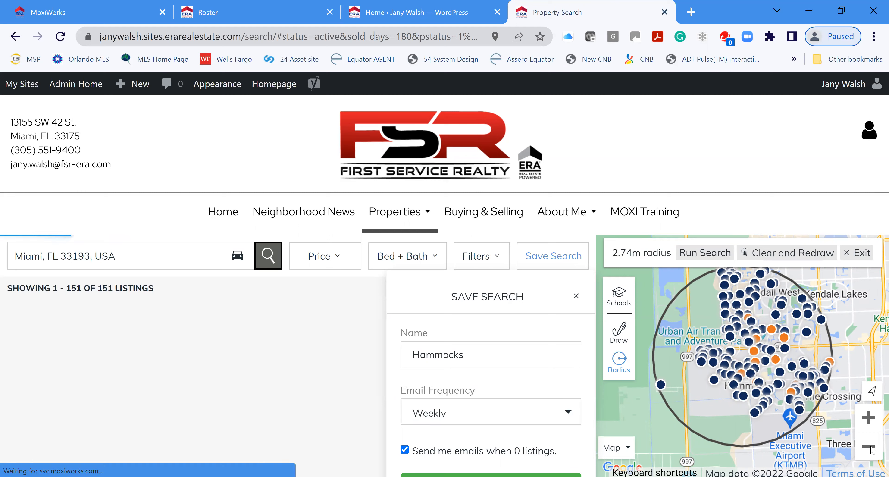
{"action": "left_click", "coordinate": [483, 474]}
Step: Glance over the property search results and return to the agent website's admin tool tab
{"action": "scroll", "coordinate": [472, 386], "scroll_direction": "down", "scroll_amount": 5}
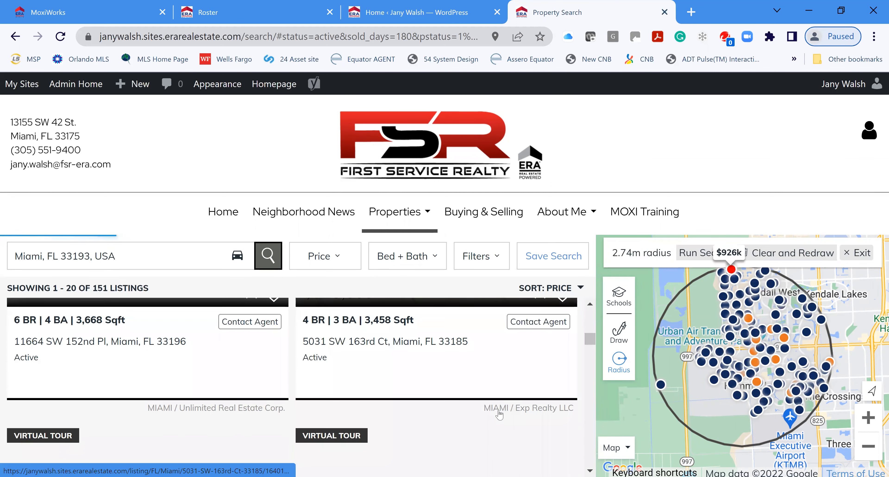
{"action": "scroll", "coordinate": [483, 384], "scroll_direction": "up", "scroll_amount": 2}
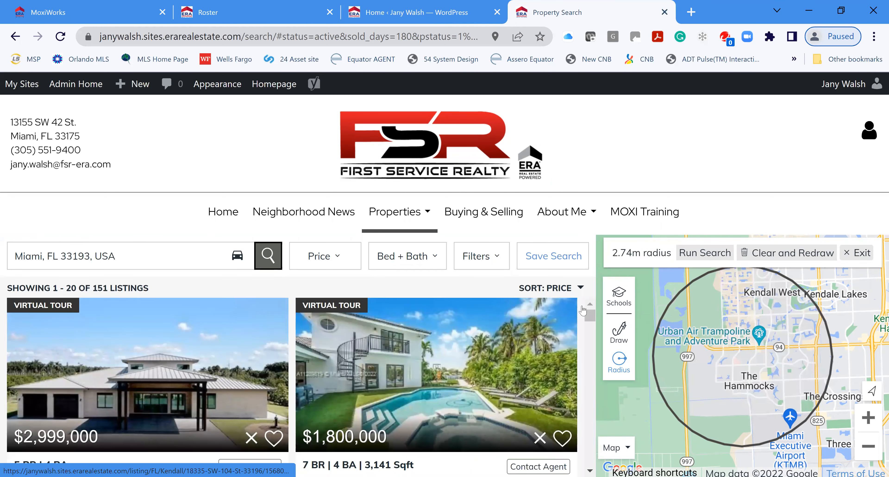
{"action": "left_click", "coordinate": [394, 221]}
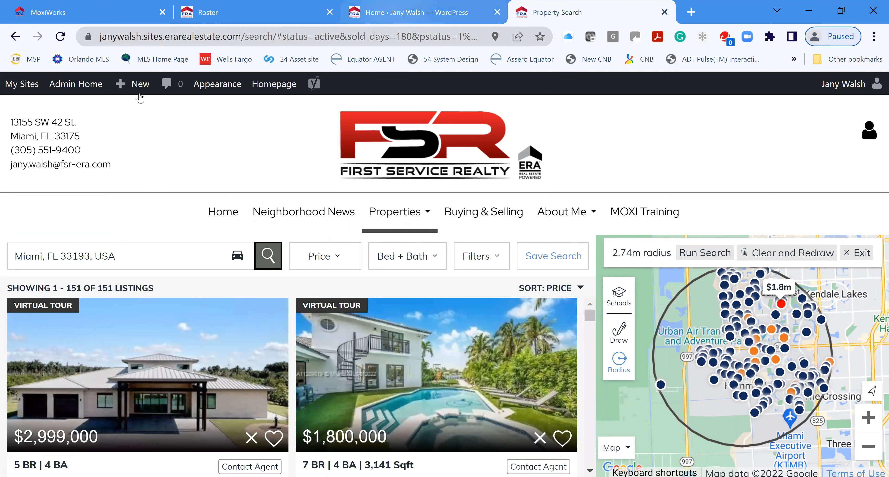
{"action": "left_click", "coordinate": [393, 13]}
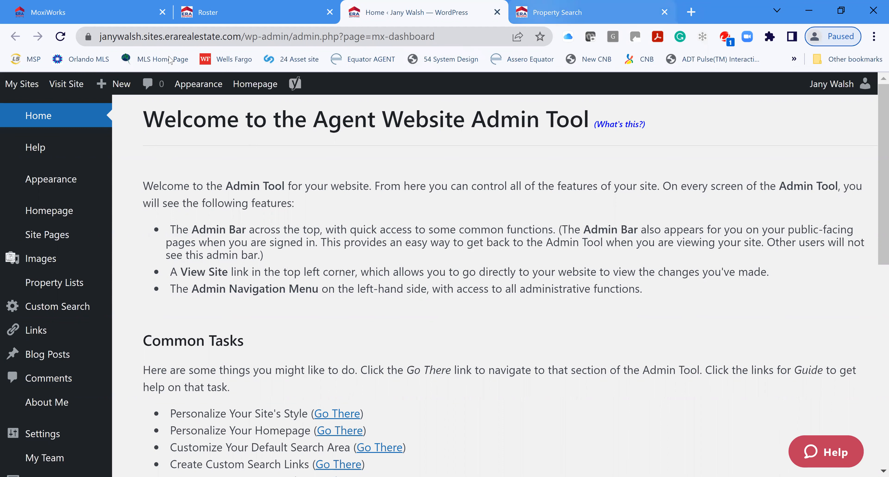
Step: Copy the full web address of the saved property search results and return to the site's admin tool
{"action": "key", "text": "ctrl+Tab"}
{"action": "left_click", "coordinate": [109, 35]}
{"action": "right_click", "coordinate": [110, 37]}
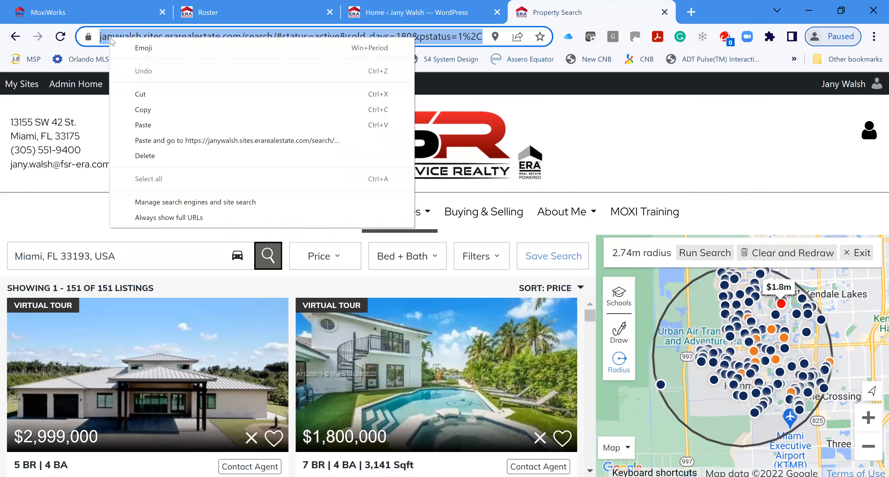
{"action": "left_click", "coordinate": [165, 110]}
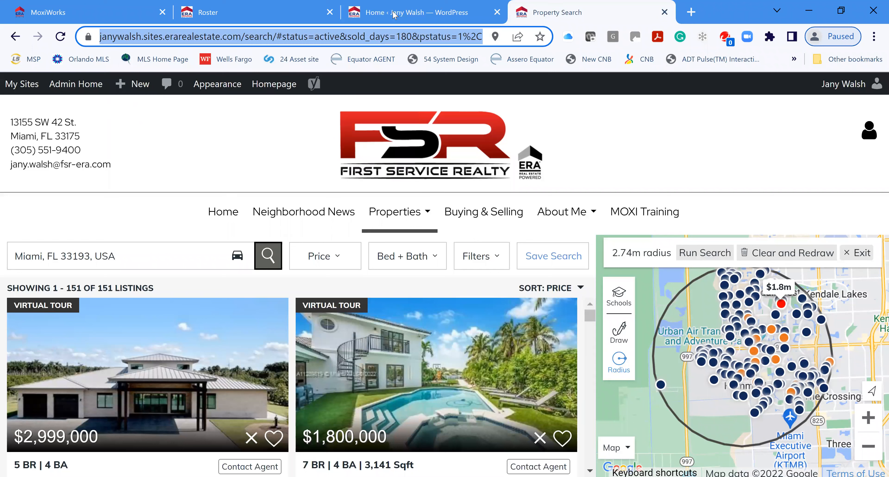
{"action": "left_click", "coordinate": [395, 15]}
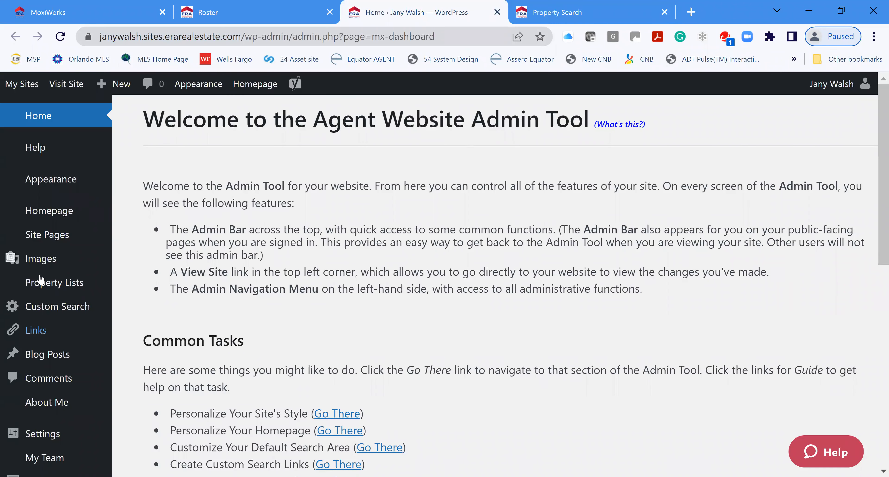
Step: Create a new custom property search and title it "Hammocks in Kendall"
{"action": "mouse_move", "coordinate": [57, 307]}
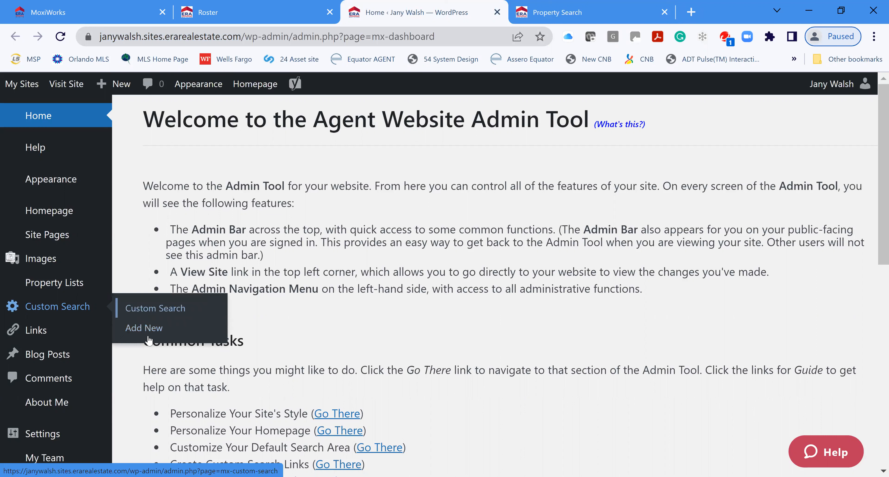
{"action": "left_click", "coordinate": [149, 334]}
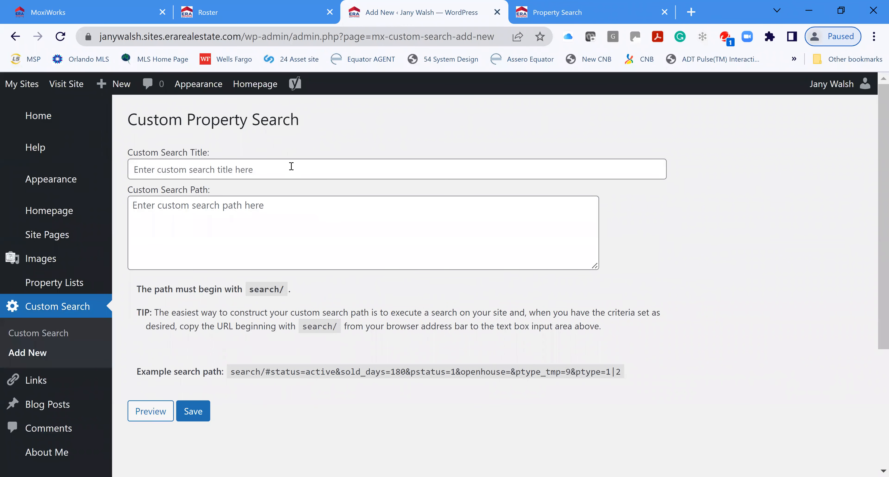
{"action": "left_click", "coordinate": [289, 169]}
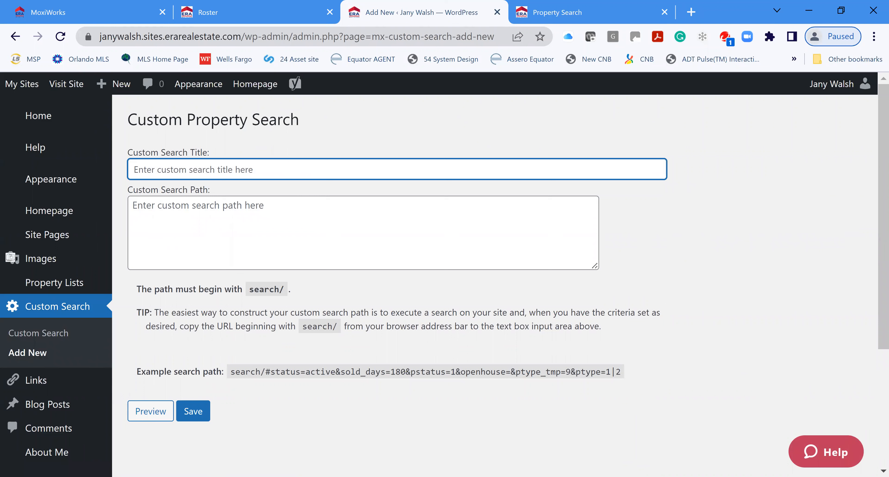
{"action": "type", "text": "Ham"}
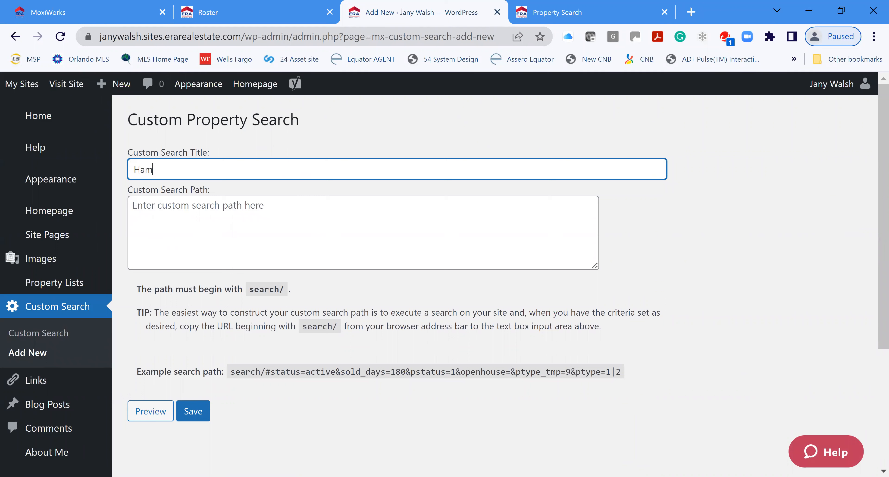
{"action": "type", "text": "mocks in Kendall"}
Step: Paste the copied search results address into the custom search path
{"action": "left_click", "coordinate": [159, 228]}
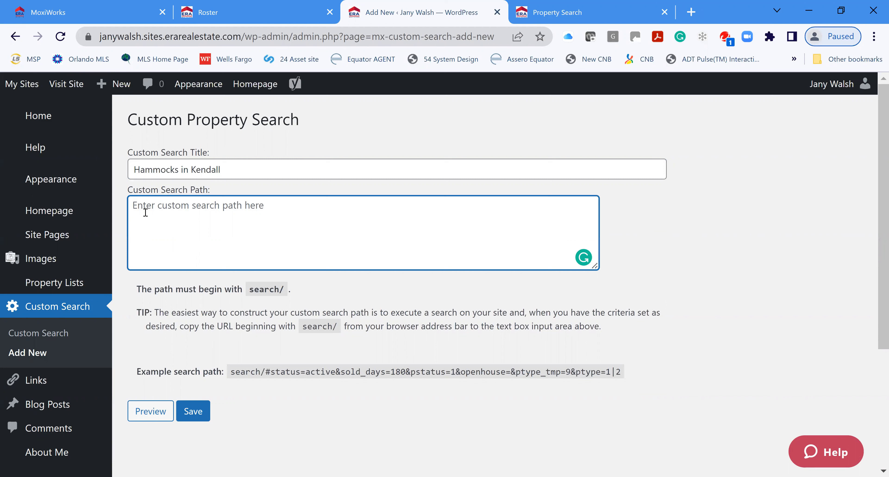
{"action": "right_click", "coordinate": [143, 203]}
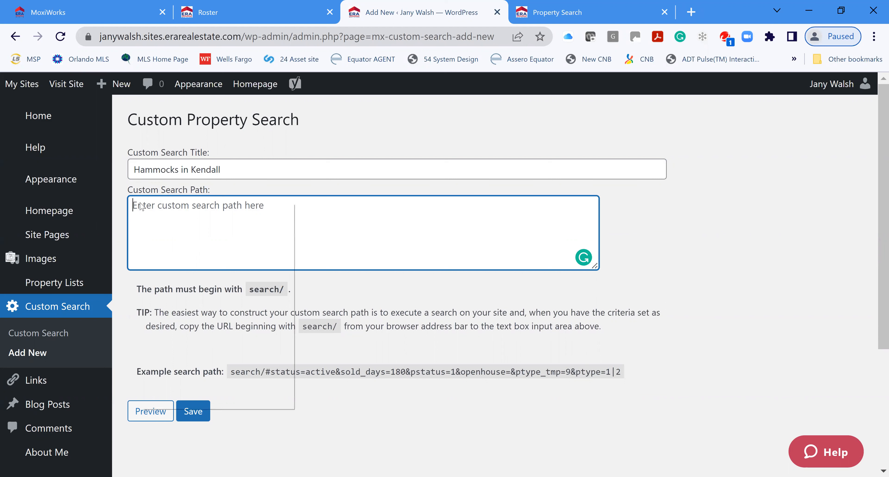
{"action": "left_click", "coordinate": [186, 309]}
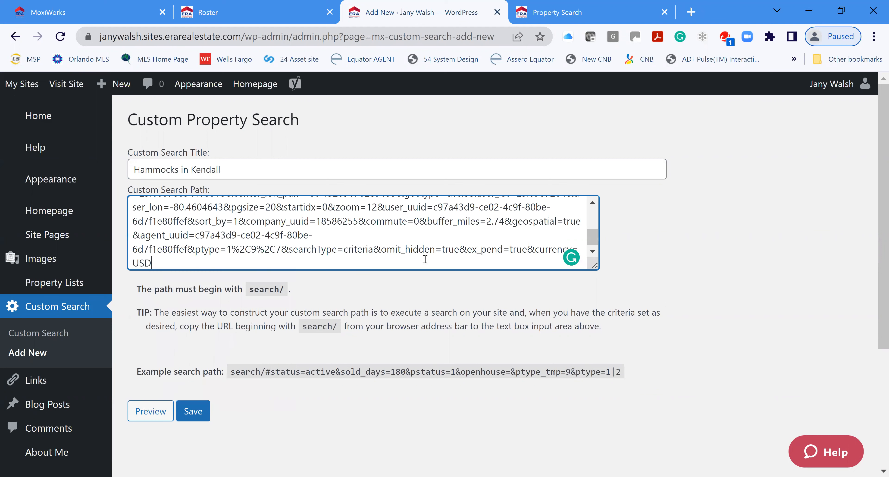
Step: Remove the website domain from the custom search path so it begins with "search/", and save the custom search
{"action": "scroll", "coordinate": [595, 200], "scroll_direction": "up", "scroll_amount": 3}
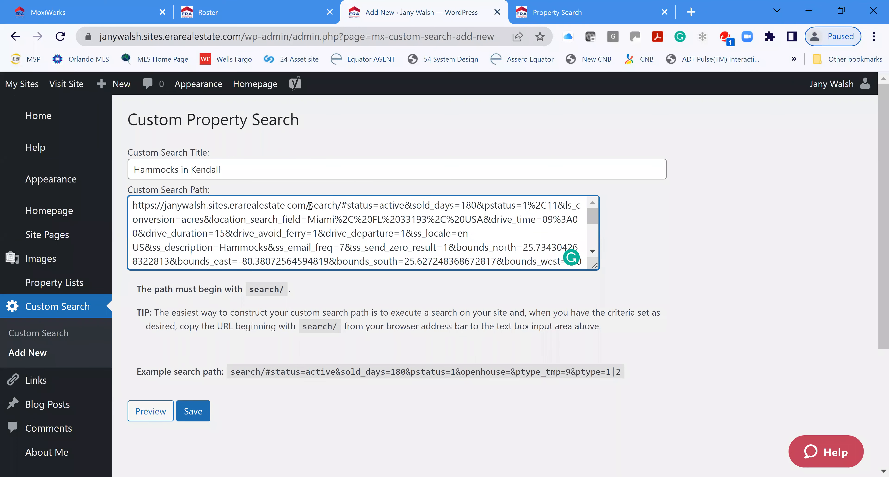
{"action": "key", "text": "BackSpace"}
{"action": "key", "text": "BackSpace"}
{"action": "key", "text": "BackSpace"}
{"action": "key", "text": "BackSpace"}
{"action": "key", "text": "BackSpace"}
{"action": "key", "text": "BackSpace"}
{"action": "key", "text": "BackSpace"}
{"action": "key", "text": "BackSpace"}
{"action": "key", "text": "BackSpace"}
{"action": "key", "text": "BackSpace"}
{"action": "key", "text": "BackSpace"}
{"action": "key", "text": "BackSpace"}
{"action": "key", "text": "BackSpace"}
{"action": "key", "text": "BackSpace"}
{"action": "key", "text": "BackSpace"}
{"action": "key", "text": "BackSpace"}
{"action": "key", "text": "BackSpace"}
{"action": "key", "text": "BackSpace"}
{"action": "key", "text": "BackSpace"}
{"action": "key", "text": "BackSpace"}
{"action": "key", "text": "BackSpace"}
{"action": "key", "text": "BackSpace"}
{"action": "key", "text": "BackSpace"}
{"action": "key", "text": "BackSpace"}
{"action": "key", "text": "BackSpace"}
{"action": "key", "text": "BackSpace"}
{"action": "key", "text": "BackSpace"}
{"action": "key", "text": "BackSpace"}
{"action": "key", "text": "BackSpace"}
{"action": "key", "text": "BackSpace"}
{"action": "key", "text": "BackSpace"}
{"action": "key", "text": "BackSpace"}
{"action": "key", "text": "BackSpace"}
{"action": "key", "text": "BackSpace"}
{"action": "key", "text": "BackSpace"}
{"action": "key", "text": "BackSpace"}
{"action": "key", "text": "BackSpace"}
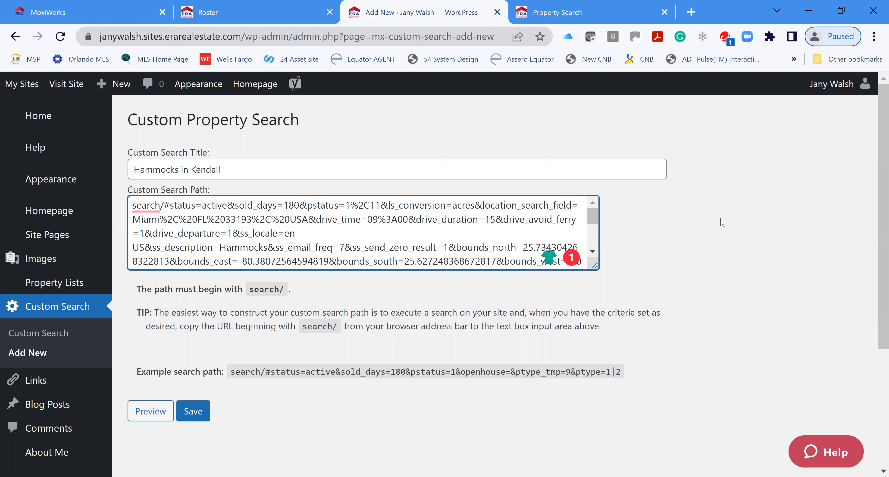
{"action": "left_click", "coordinate": [697, 236]}
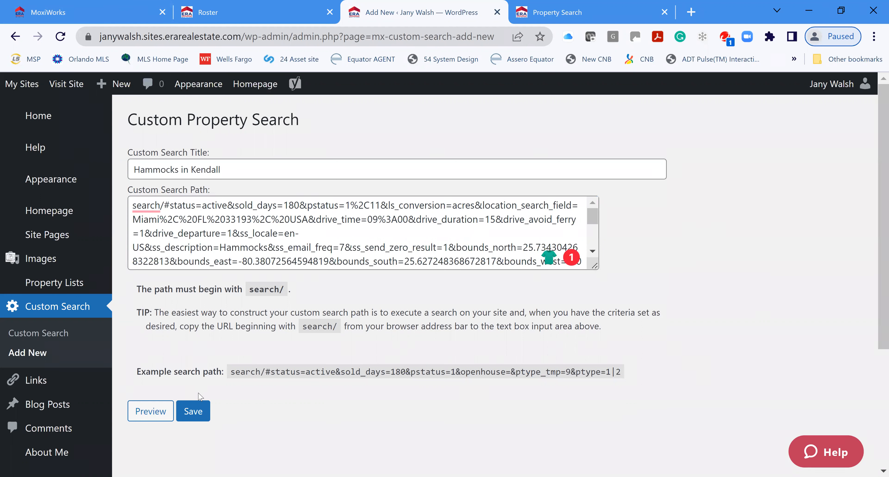
{"action": "left_click", "coordinate": [193, 411]}
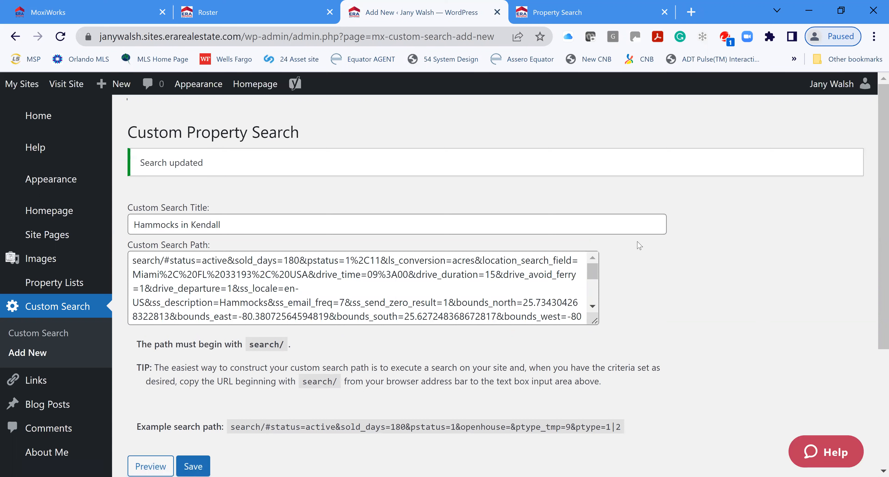
Step: Add a new site page of type Custom Search
{"action": "mouse_move", "coordinate": [46, 236]}
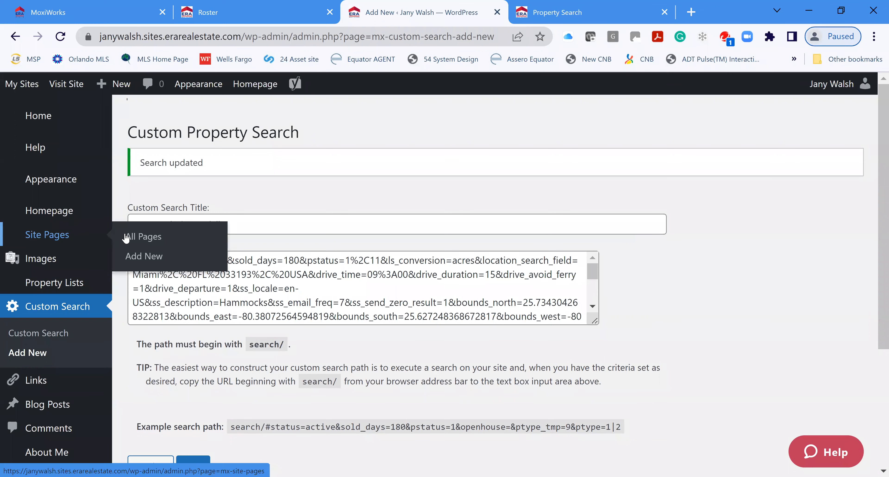
{"action": "left_click", "coordinate": [150, 262]}
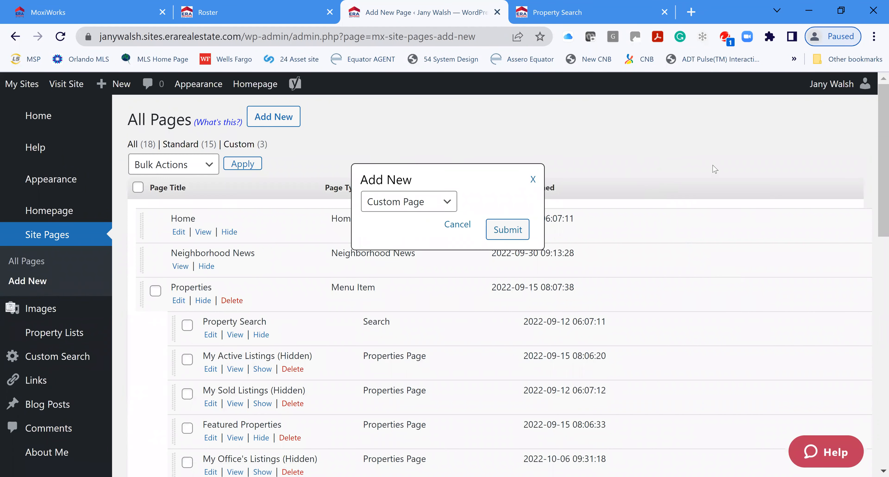
{"action": "left_click", "coordinate": [447, 202]}
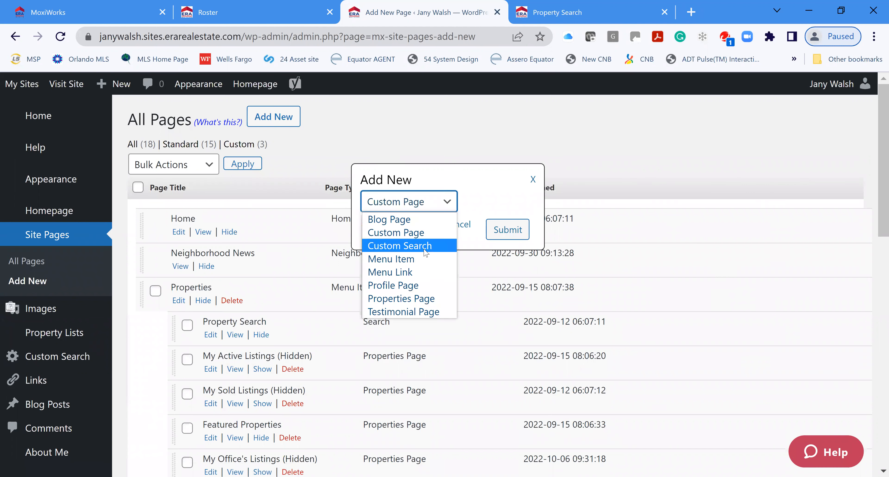
{"action": "left_click", "coordinate": [424, 247]}
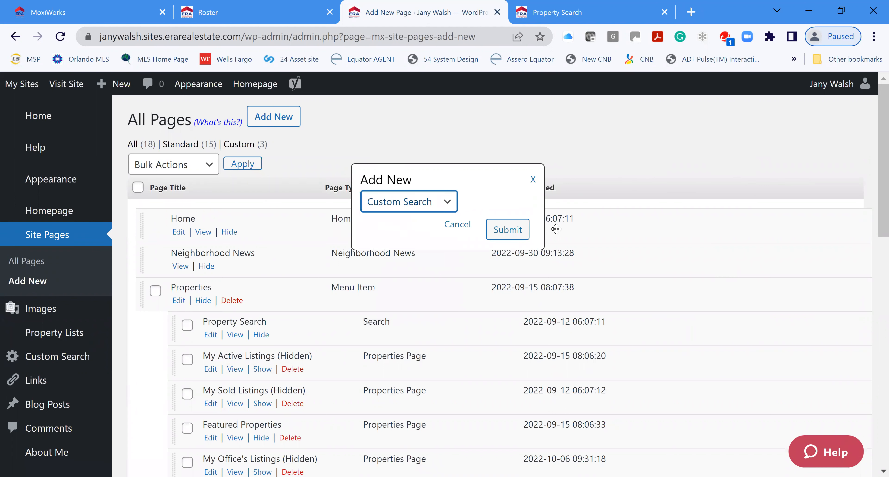
{"action": "left_click", "coordinate": [508, 232]}
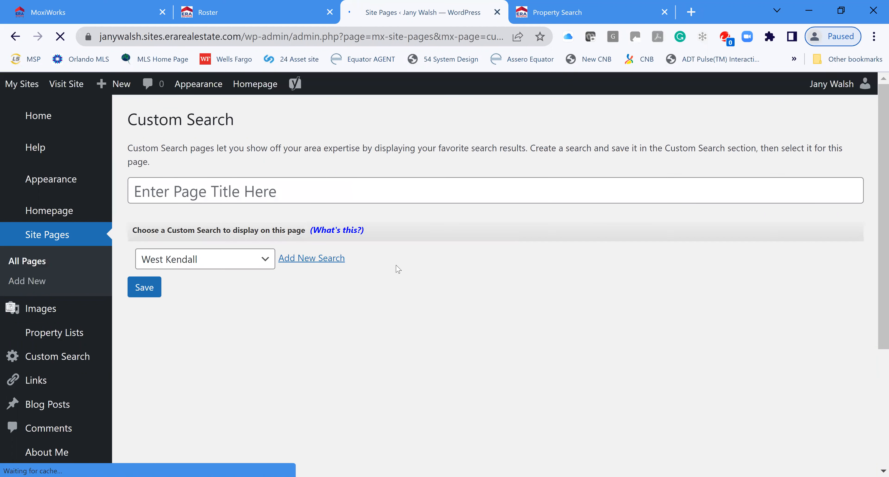
Step: Title the page "Hammocks Properties", assign the Hammocks in Kendall custom search to it and save the page
{"action": "left_click", "coordinate": [241, 192]}
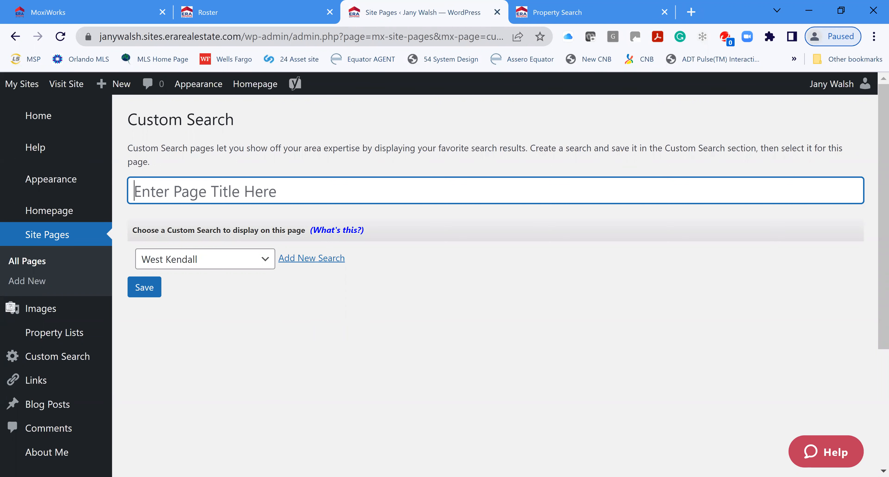
{"action": "type", "text": "H"}
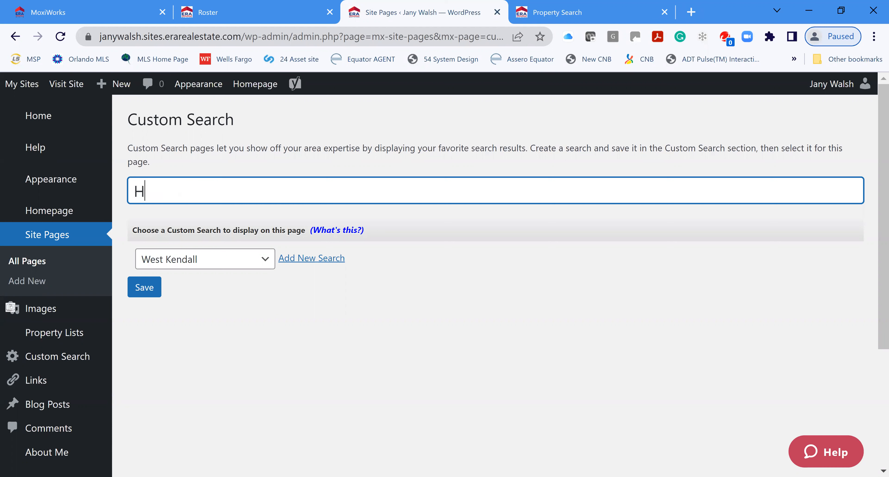
{"action": "type", "text": "ammocks Prope"}
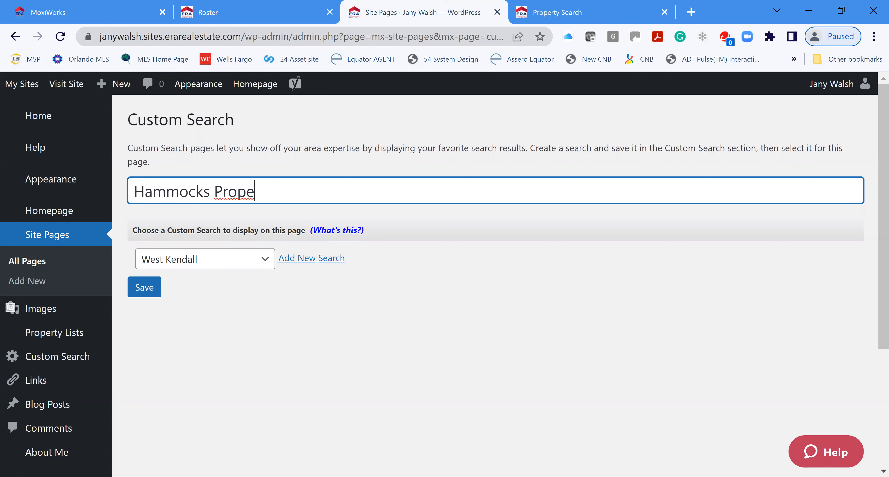
{"action": "type", "text": "rt"}
{"action": "type", "text": "rties"}
{"action": "left_click", "coordinate": [270, 263]}
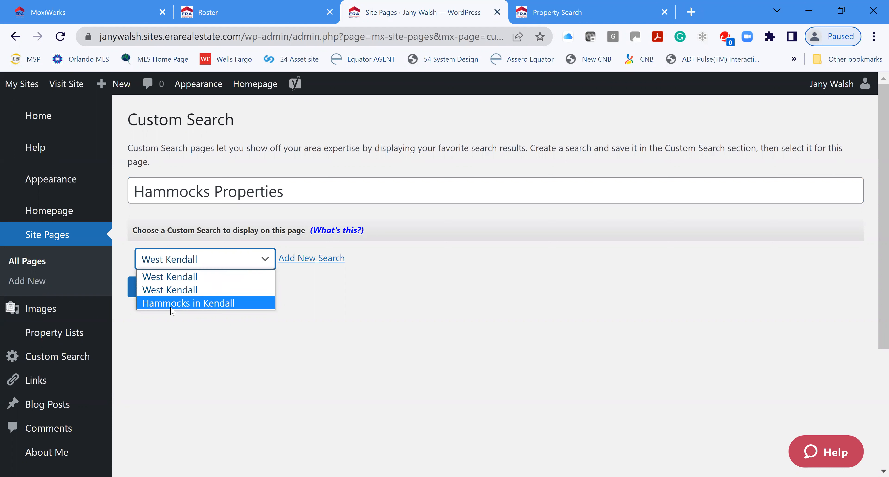
{"action": "left_click", "coordinate": [226, 304]}
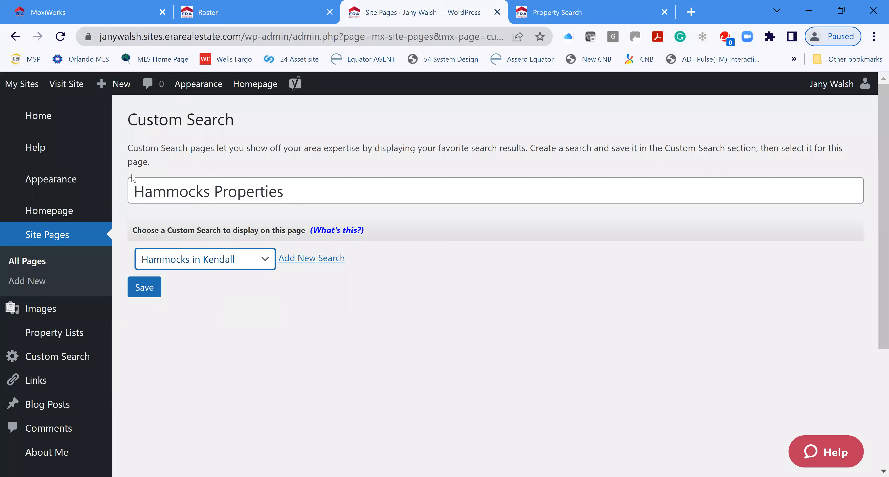
{"action": "left_click", "coordinate": [153, 289]}
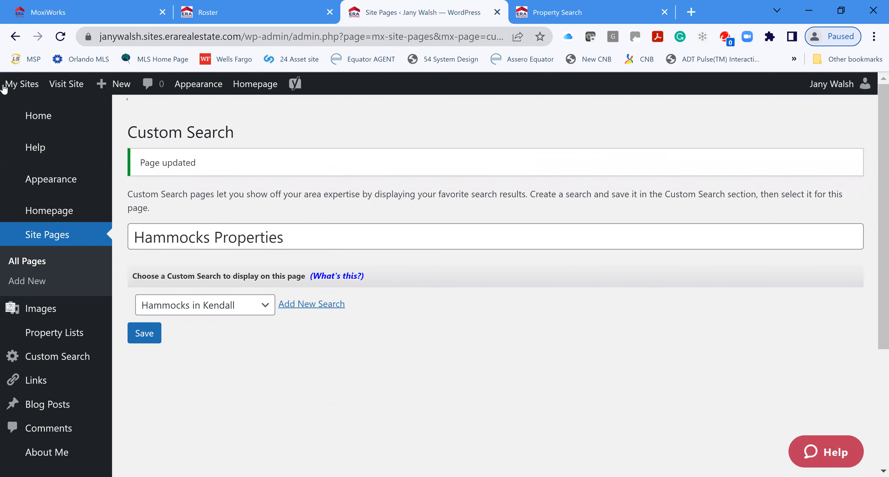
Step: Visit the public website, open the Hammocks Properties page and look over its listings
{"action": "left_click", "coordinate": [73, 87]}
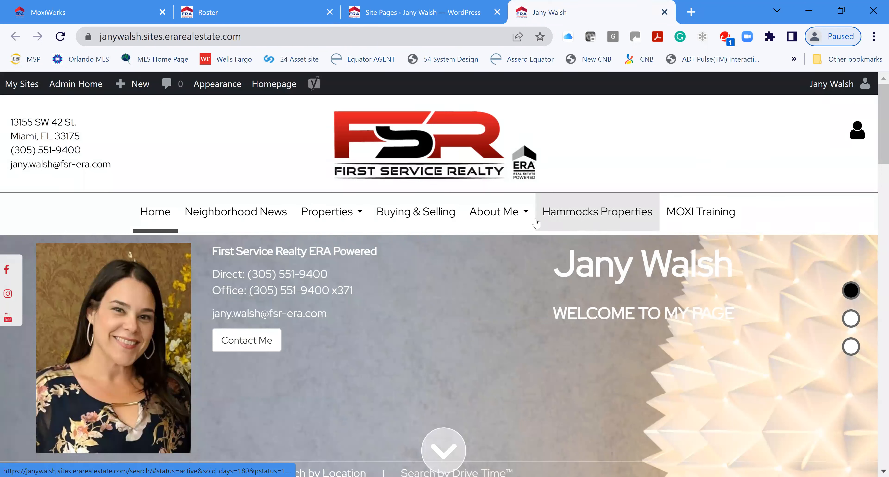
{"action": "left_click", "coordinate": [593, 214]}
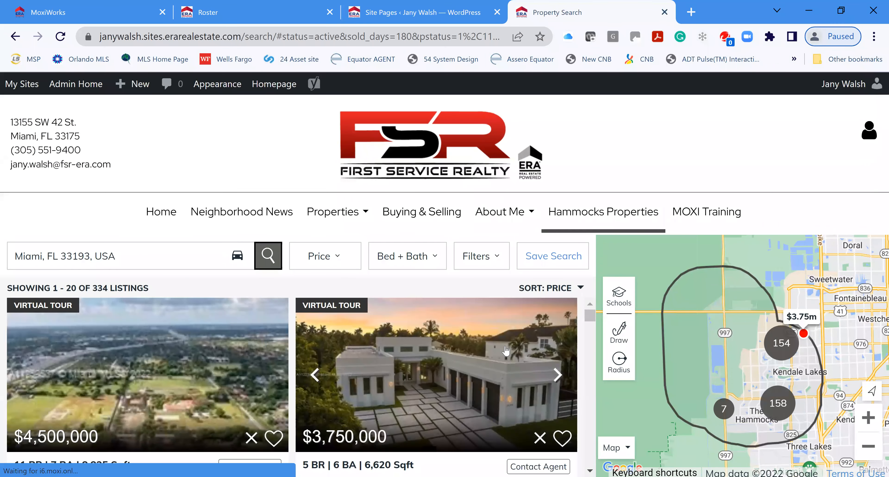
{"action": "scroll", "coordinate": [506, 351], "scroll_direction": "down", "scroll_amount": 3}
{"action": "scroll", "coordinate": [506, 351], "scroll_direction": "down", "scroll_amount": 5}
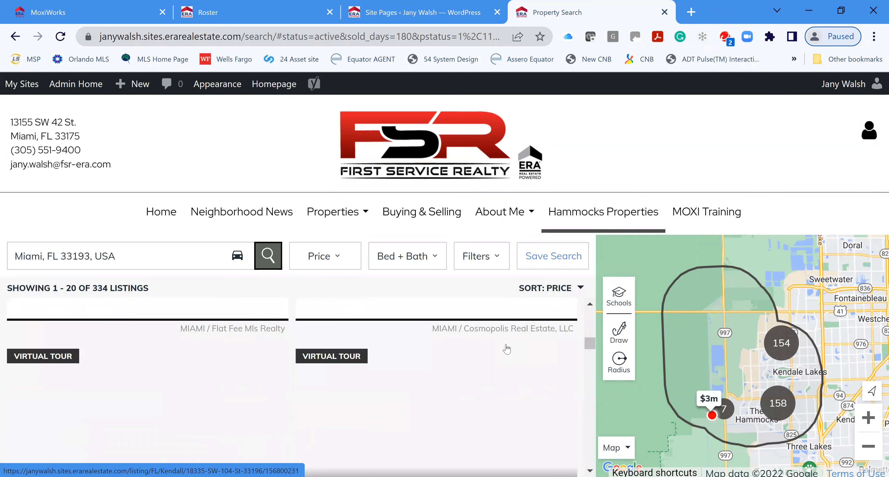
{"action": "scroll", "coordinate": [505, 344], "scroll_direction": "up", "scroll_amount": 8}
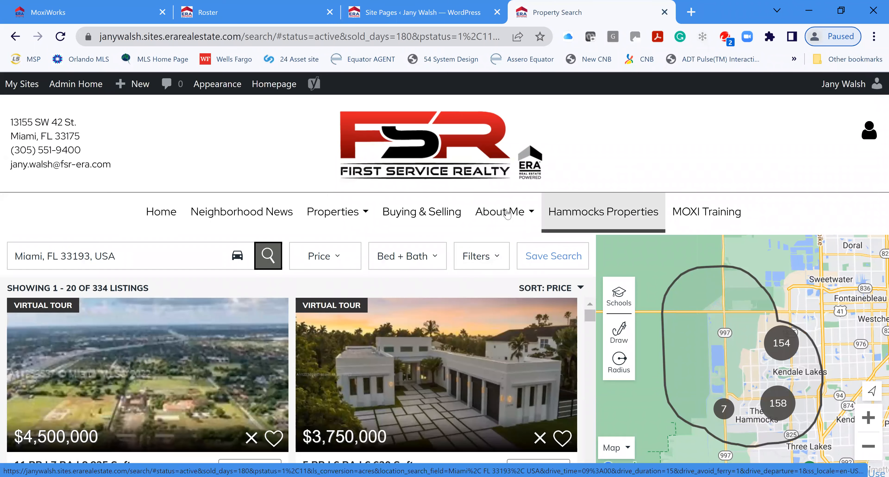
Step: Return to the site admin's page list and add a new site page of type Menu Item
{"action": "left_click", "coordinate": [419, 15]}
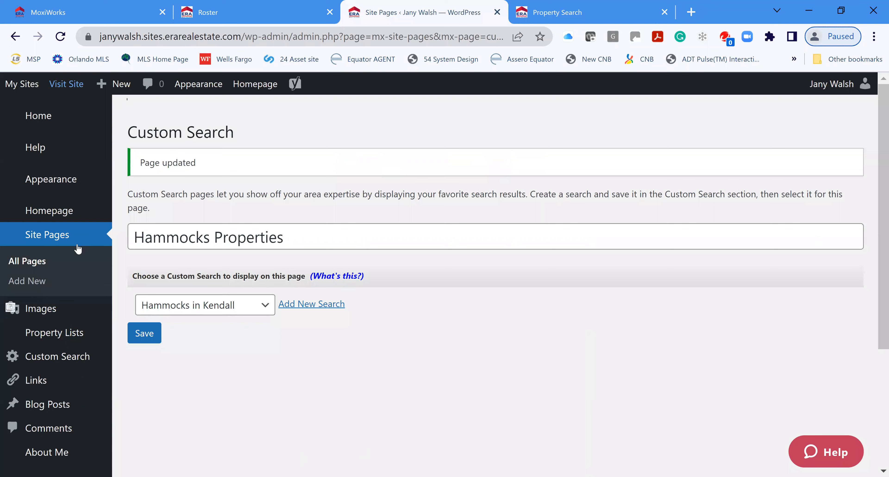
{"action": "left_click", "coordinate": [53, 240]}
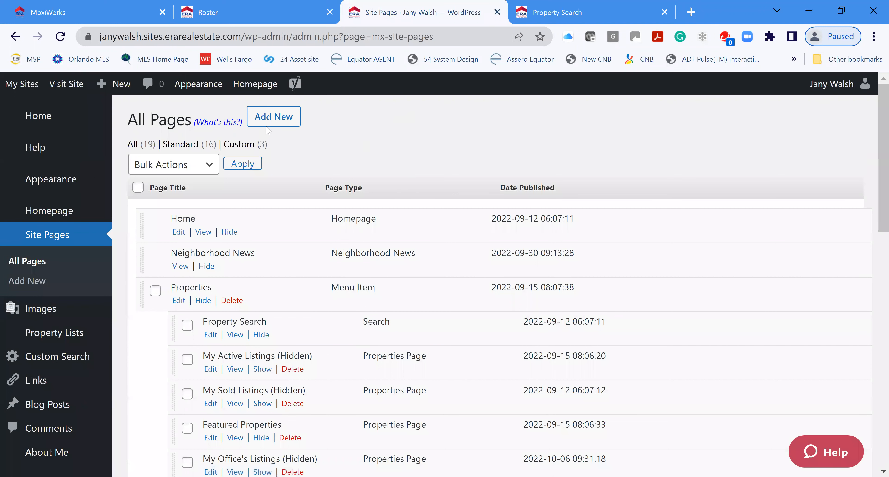
{"action": "left_click", "coordinate": [286, 121]}
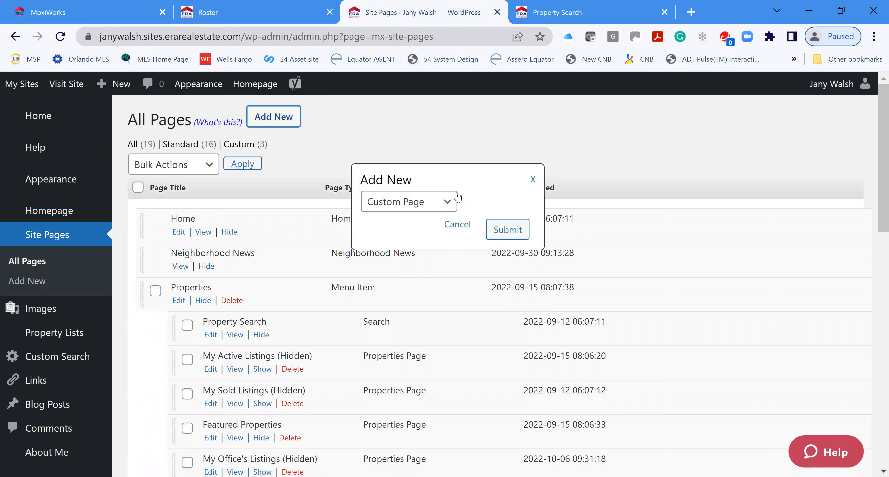
{"action": "left_click", "coordinate": [448, 206]}
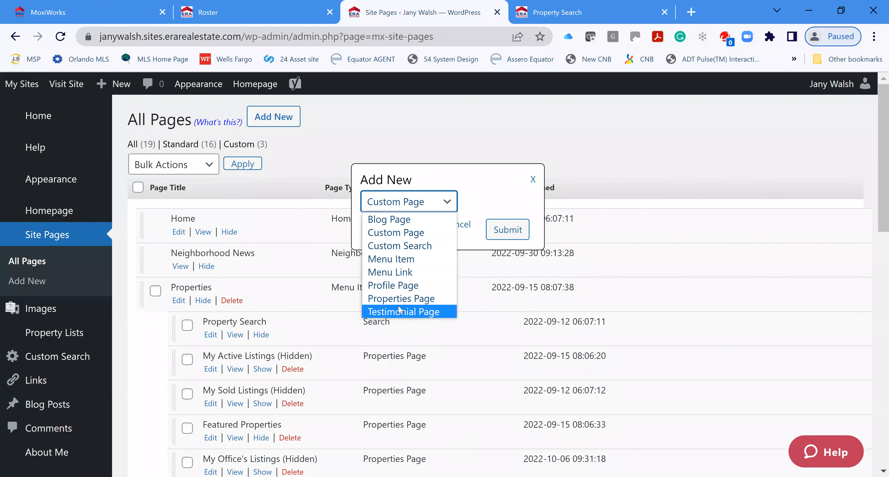
{"action": "left_click", "coordinate": [417, 260]}
{"action": "left_click", "coordinate": [518, 230]}
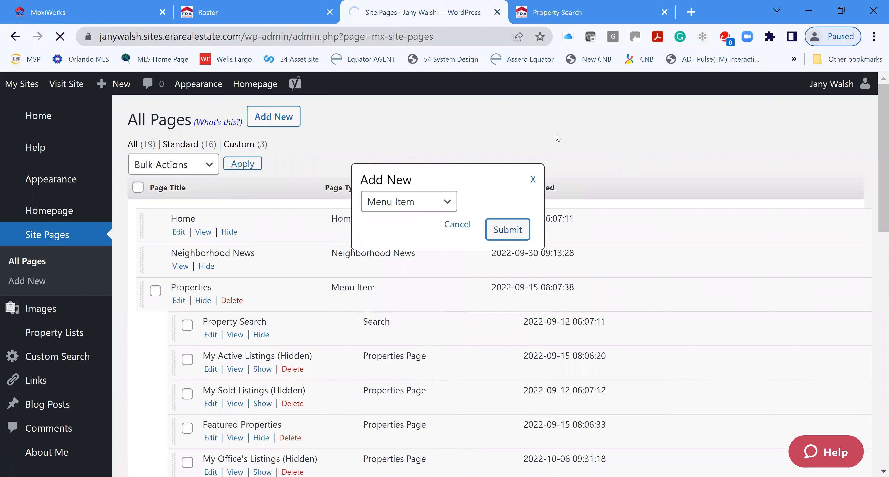
Step: Title the new menu item "Miami Dade Properties" and save it
{"action": "left_click", "coordinate": [250, 147]}
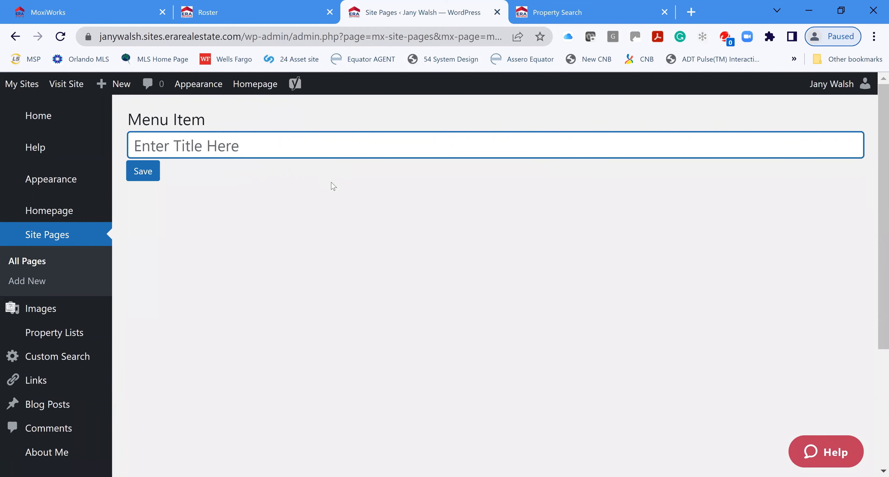
{"action": "type", "text": "Miami Dad"}
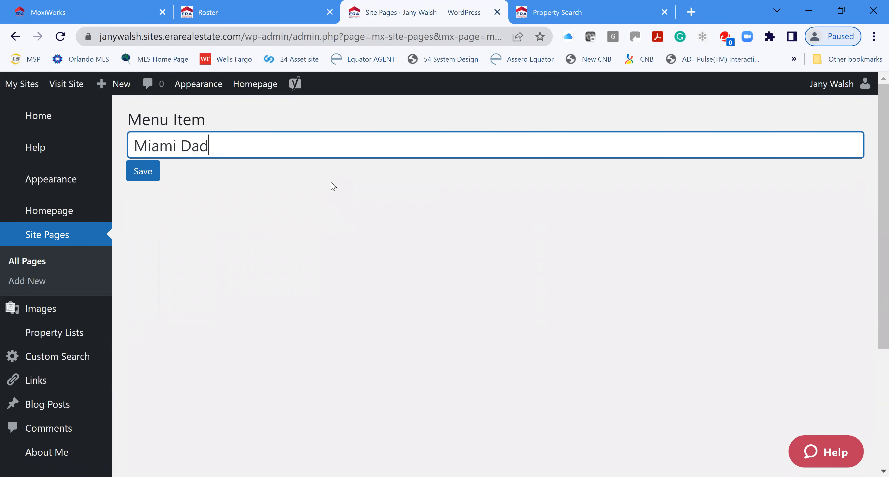
{"action": "type", "text": "e Properties"}
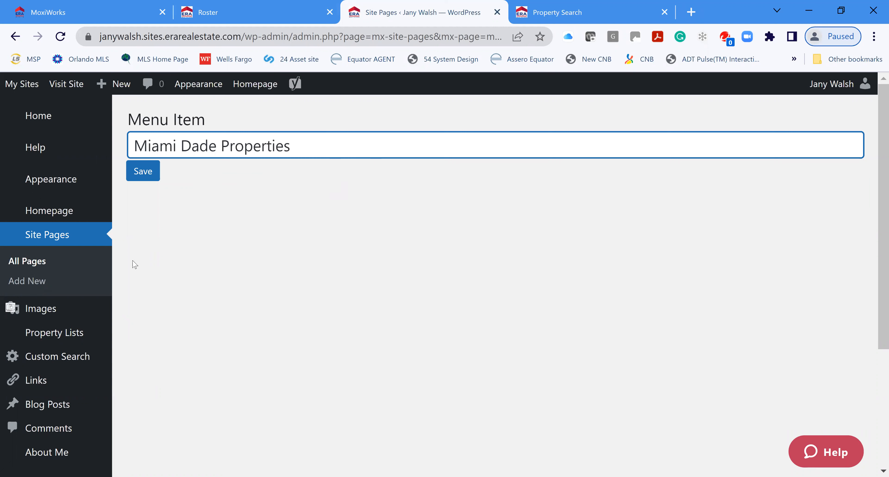
{"action": "left_click", "coordinate": [138, 178]}
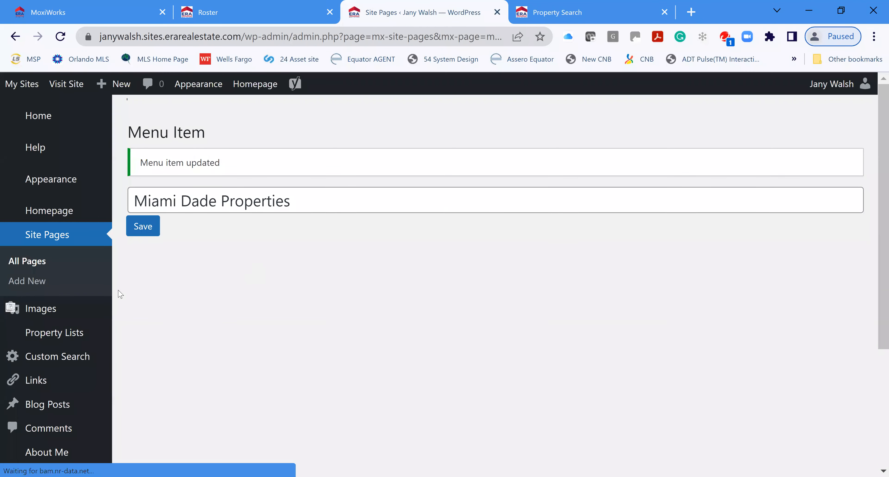
Step: Nest the Hammocks Properties page under the Miami Dade Properties menu item in the site pages list and publish the navigation
{"action": "left_click", "coordinate": [43, 239]}
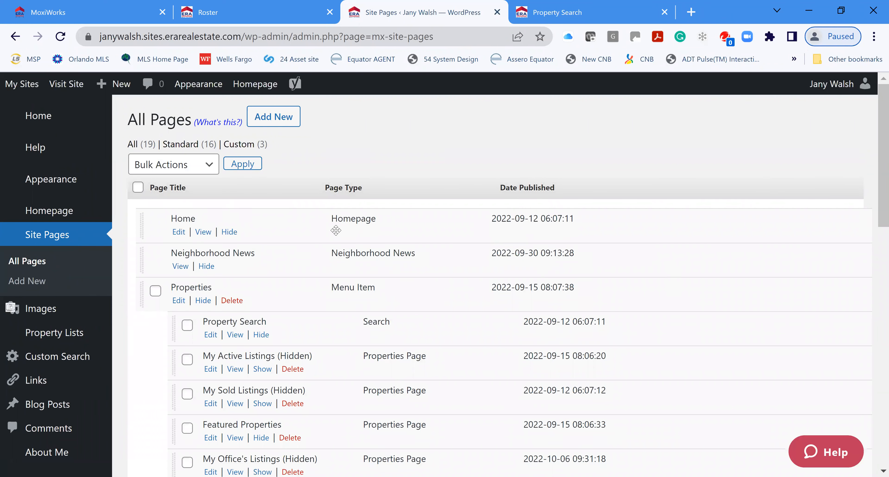
{"action": "scroll", "coordinate": [314, 297], "scroll_direction": "down", "scroll_amount": 1}
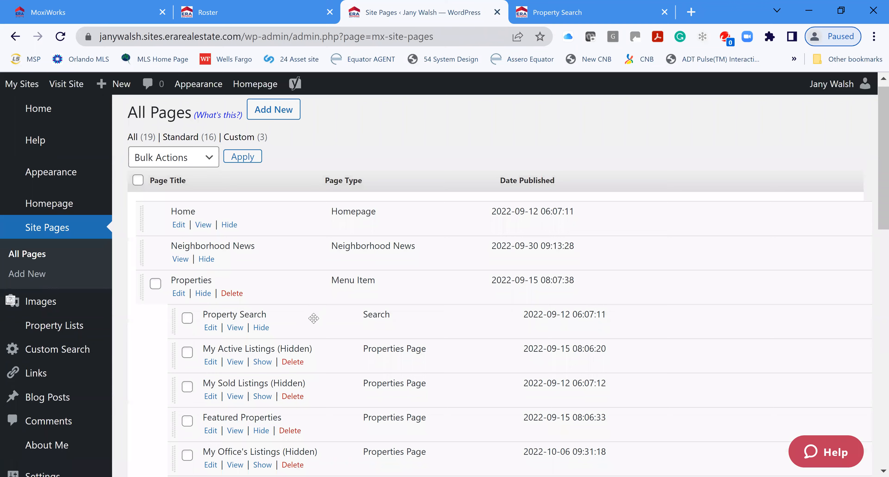
{"action": "scroll", "coordinate": [314, 318], "scroll_direction": "down", "scroll_amount": 10}
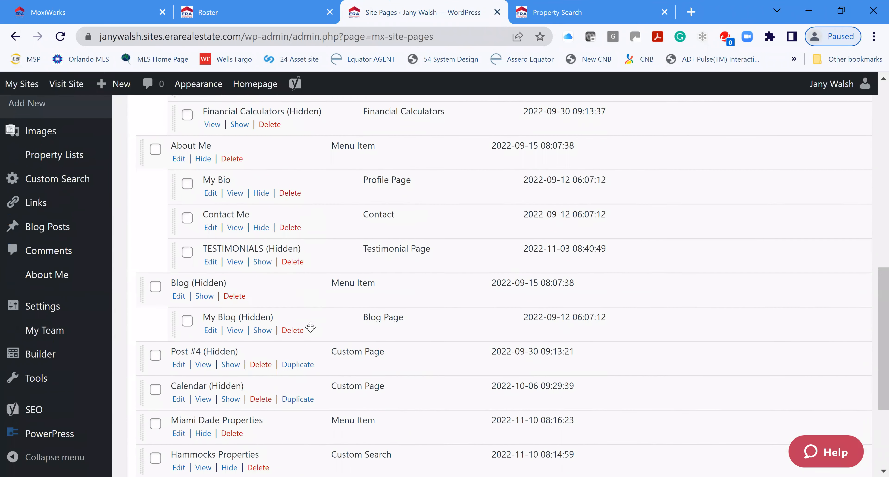
{"action": "scroll", "coordinate": [310, 328], "scroll_direction": "down", "scroll_amount": 5}
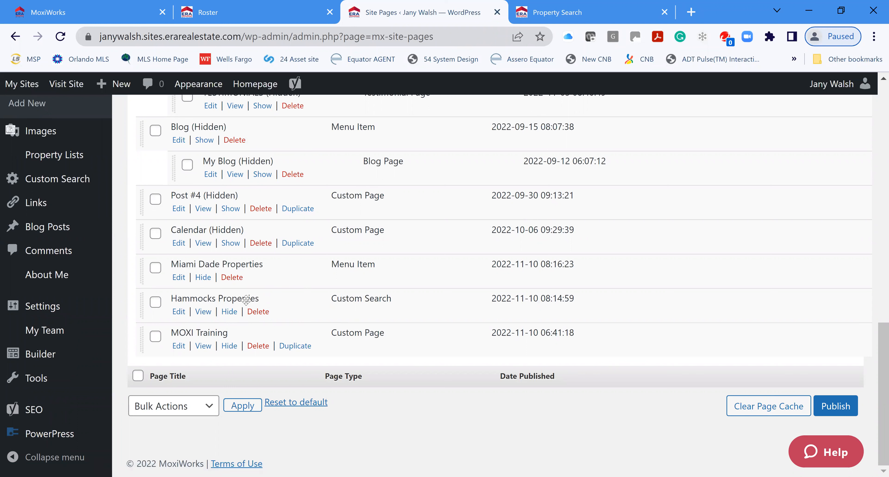
{"action": "left_click_drag", "start_coordinate": [246, 300], "coordinate": [276, 296]}
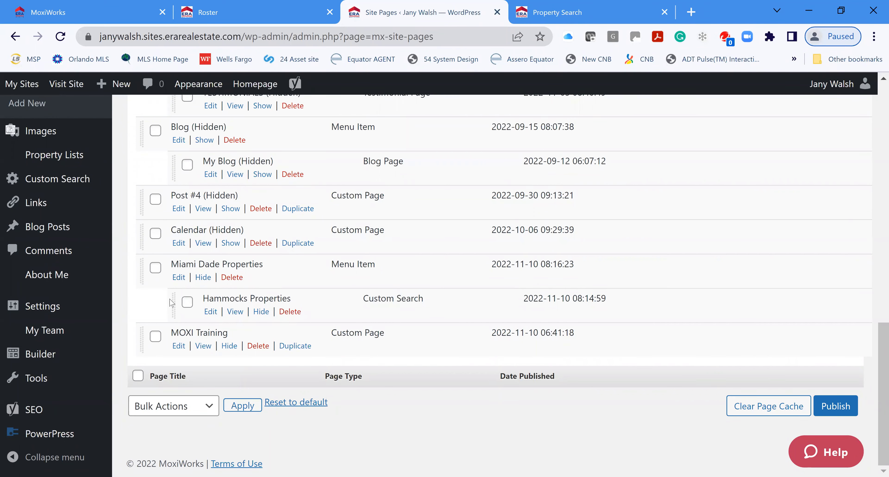
{"action": "left_click", "coordinate": [848, 409]}
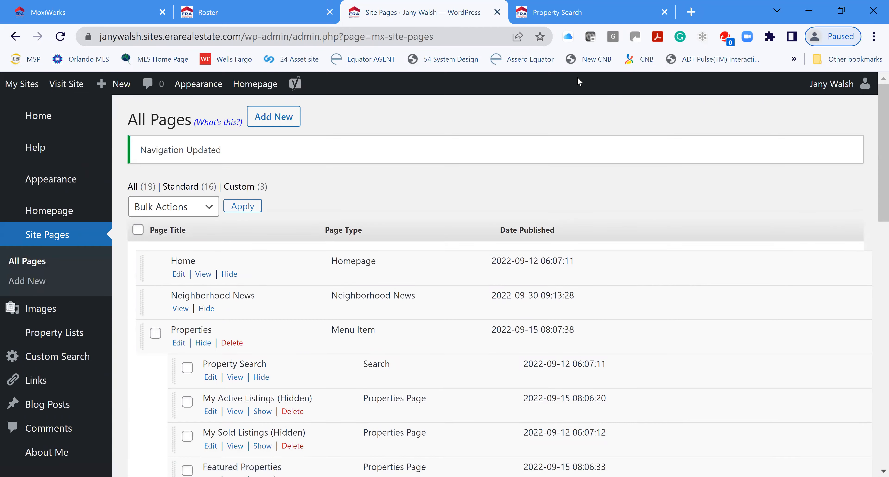
Step: Reload the public website and check the pages listed under Miami Dade Properties
{"action": "left_click", "coordinate": [554, 14]}
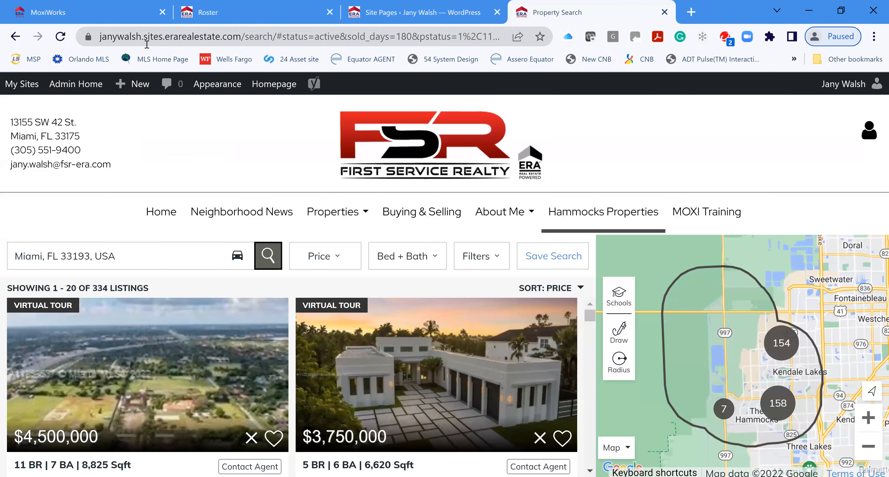
{"action": "left_click", "coordinate": [60, 36]}
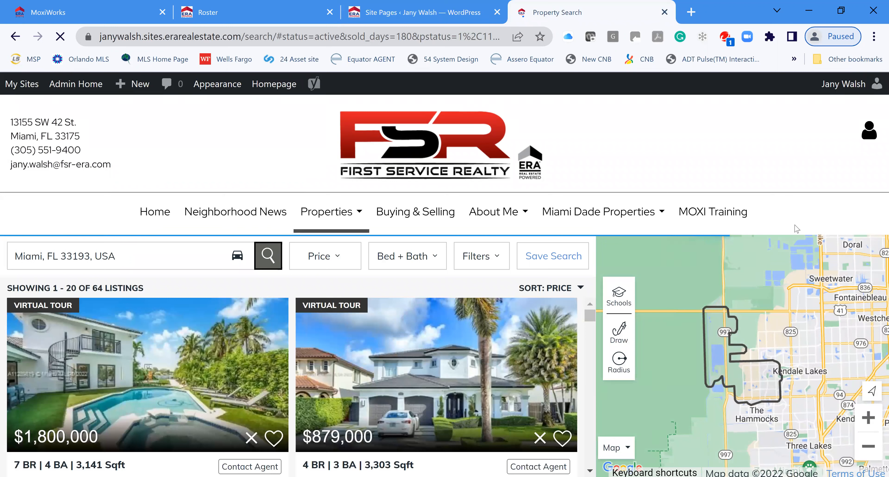
{"action": "mouse_move", "coordinate": [618, 222]}
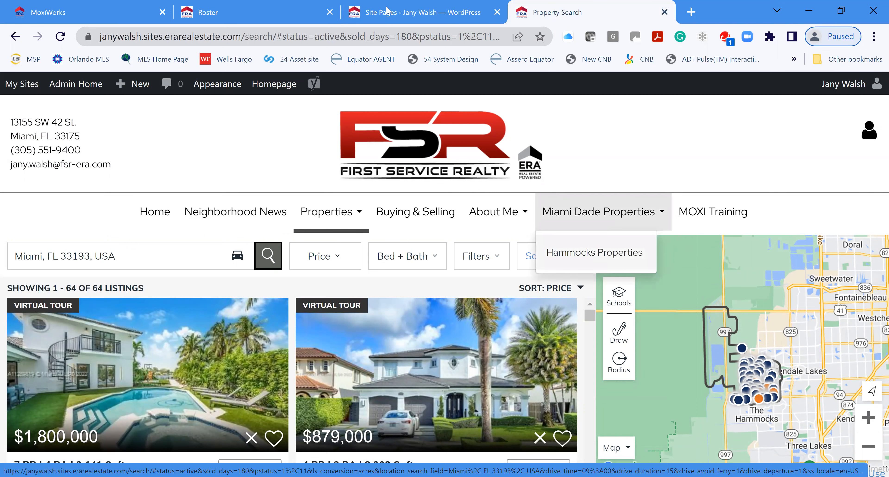
Step: Go back to the site admin and add another site page of type Custom Search
{"action": "left_click", "coordinate": [406, 14]}
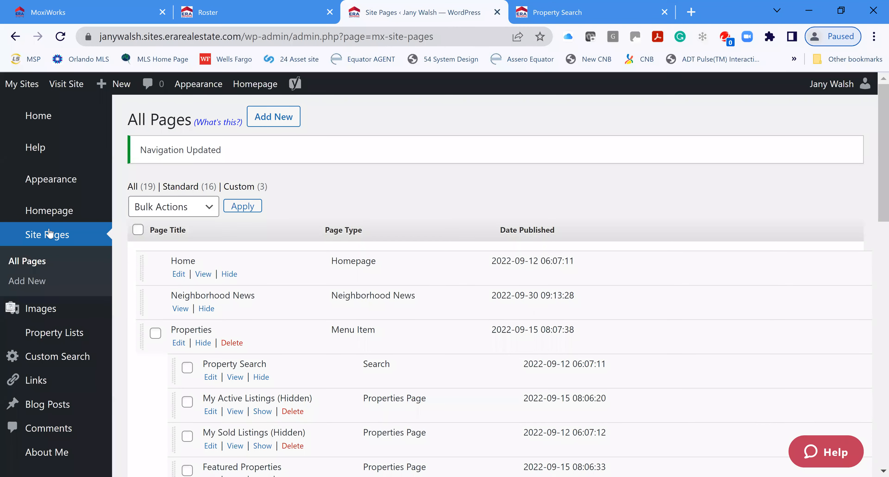
{"action": "left_click", "coordinate": [278, 129]}
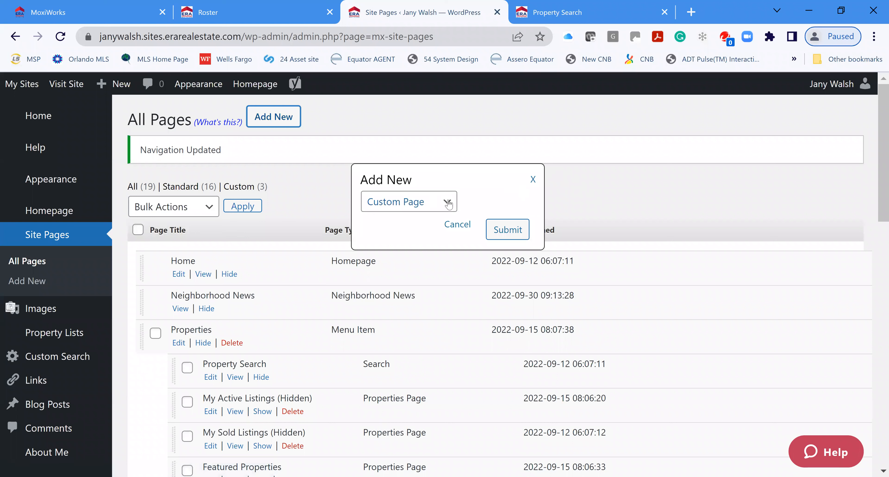
{"action": "left_click", "coordinate": [448, 204]}
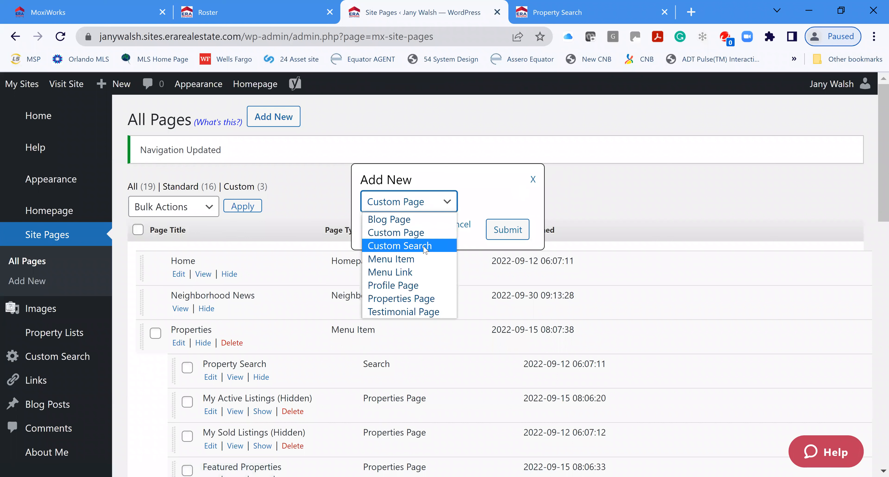
{"action": "left_click", "coordinate": [426, 247]}
{"action": "left_click", "coordinate": [504, 234]}
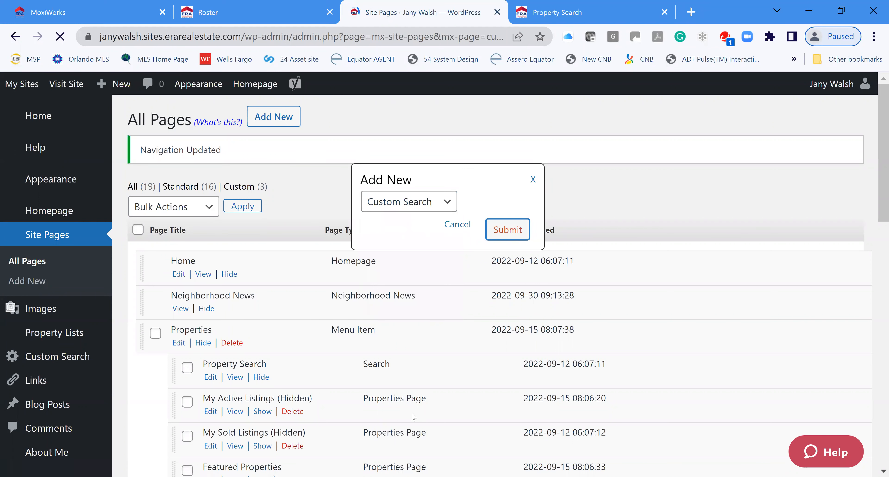
Step: Title the page "West Kendall", assign the first West Kendall custom search to it and save the page
{"action": "left_click", "coordinate": [281, 194]}
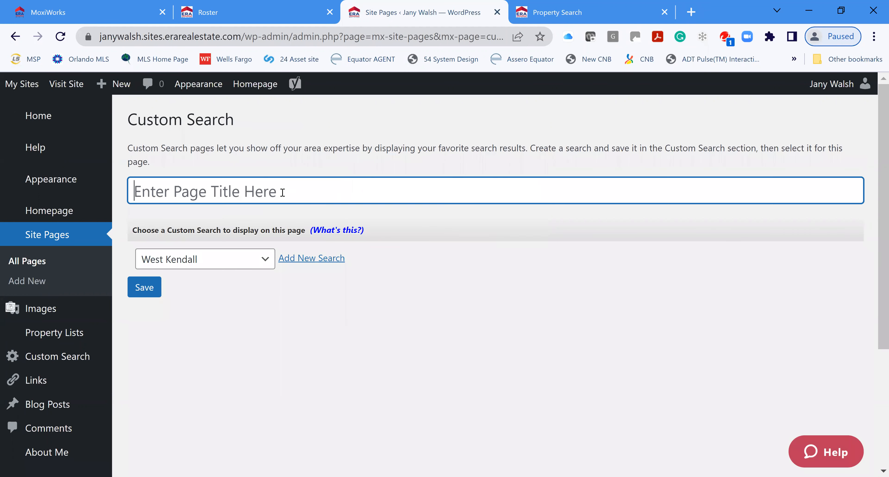
{"action": "type", "text": "West "}
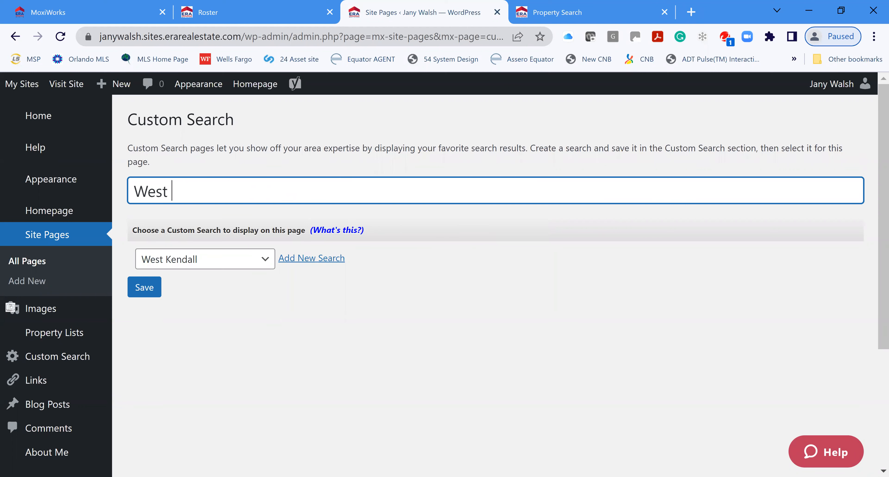
{"action": "type", "text": "Kendall"}
{"action": "left_click", "coordinate": [266, 263]}
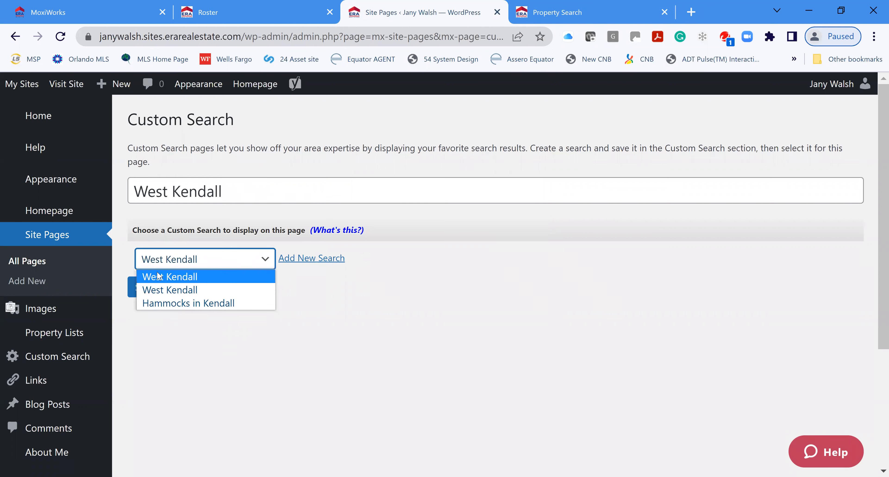
{"action": "left_click", "coordinate": [172, 277]}
{"action": "left_click", "coordinate": [145, 287]}
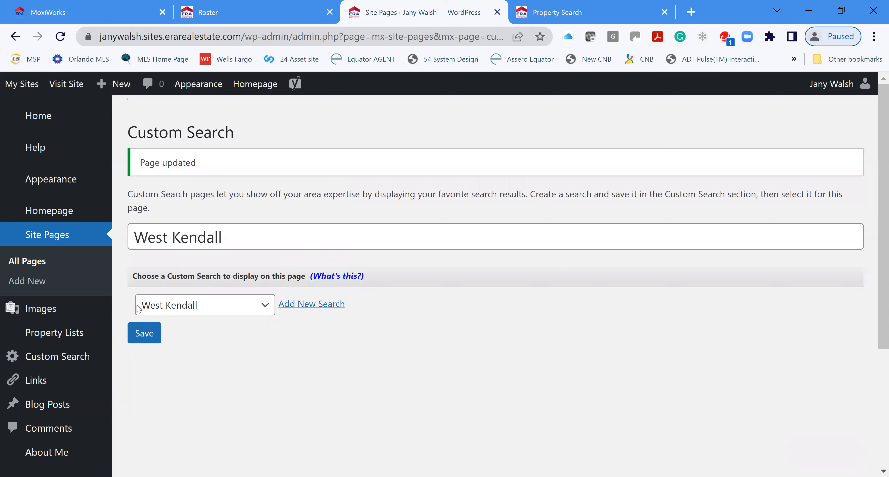
Step: Move the West Kendall page below Hammocks Properties, nest it under Miami Dade Properties and publish the navigation
{"action": "left_click", "coordinate": [45, 238]}
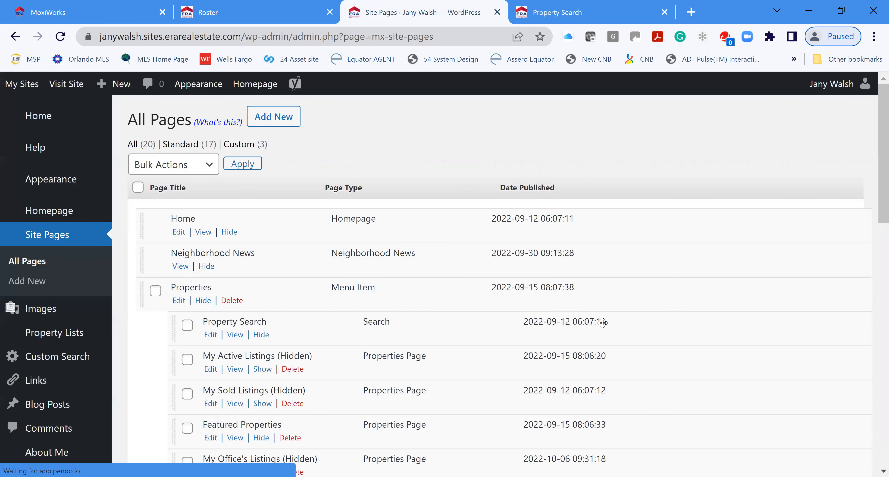
{"action": "scroll", "coordinate": [352, 389], "scroll_direction": "down", "scroll_amount": 5}
{"action": "scroll", "coordinate": [353, 388], "scroll_direction": "down", "scroll_amount": 8}
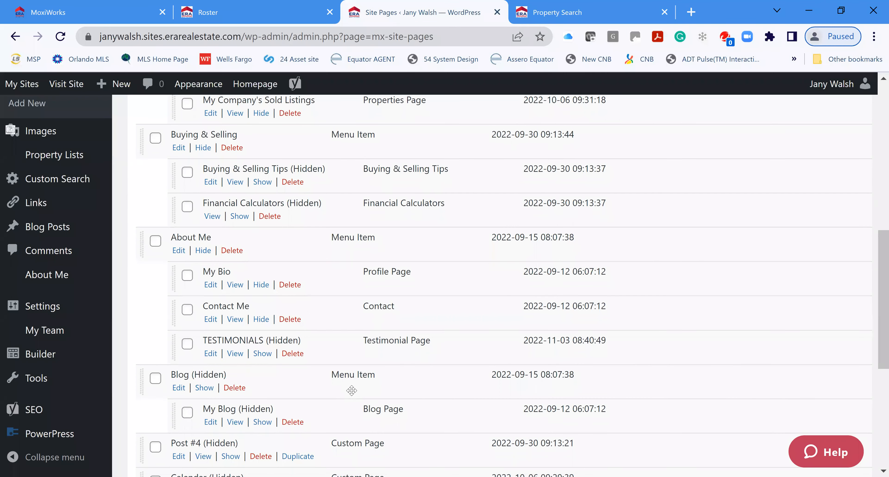
{"action": "scroll", "coordinate": [332, 404], "scroll_direction": "down", "scroll_amount": 3}
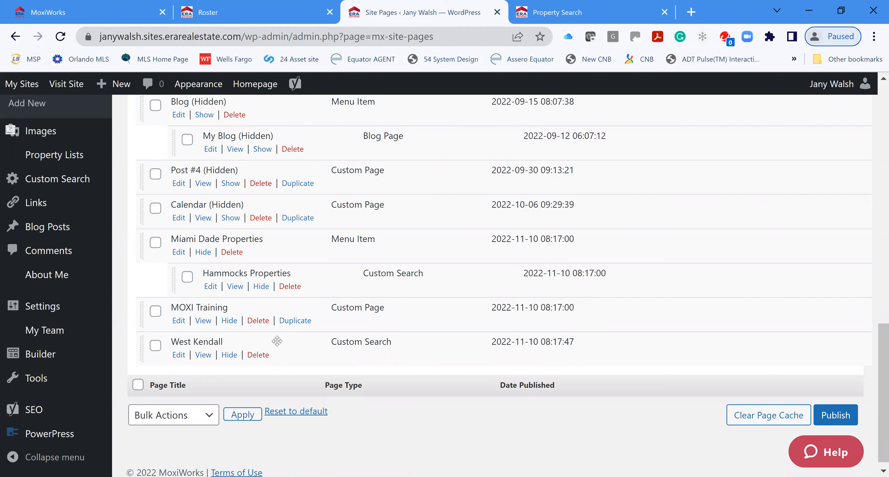
{"action": "left_click_drag", "start_coordinate": [284, 340], "coordinate": [271, 273]}
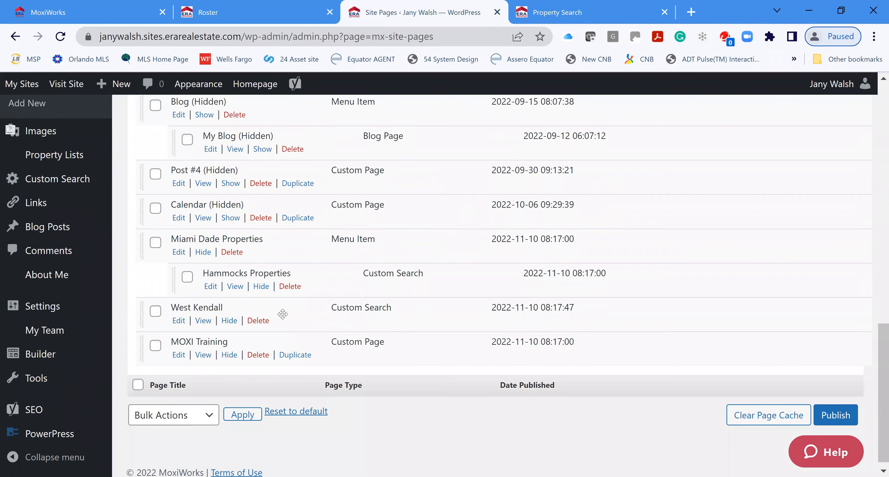
{"action": "left_click_drag", "start_coordinate": [283, 312], "coordinate": [322, 315]}
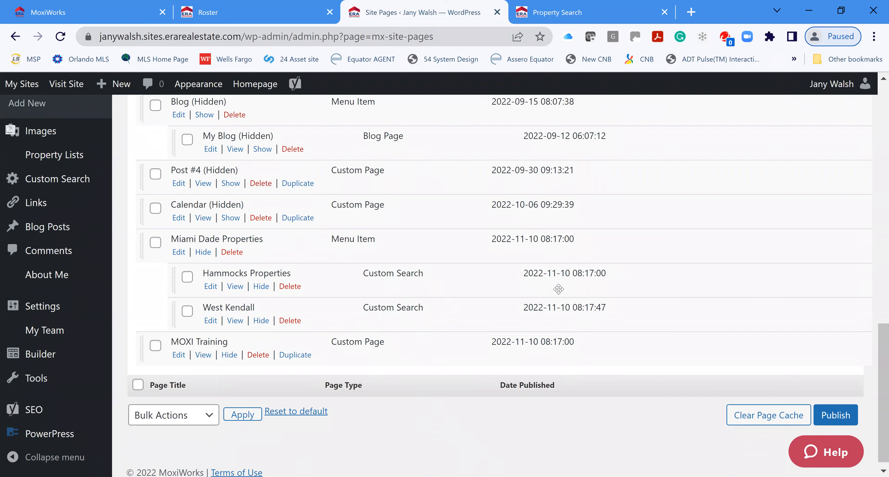
{"action": "left_click", "coordinate": [836, 419]}
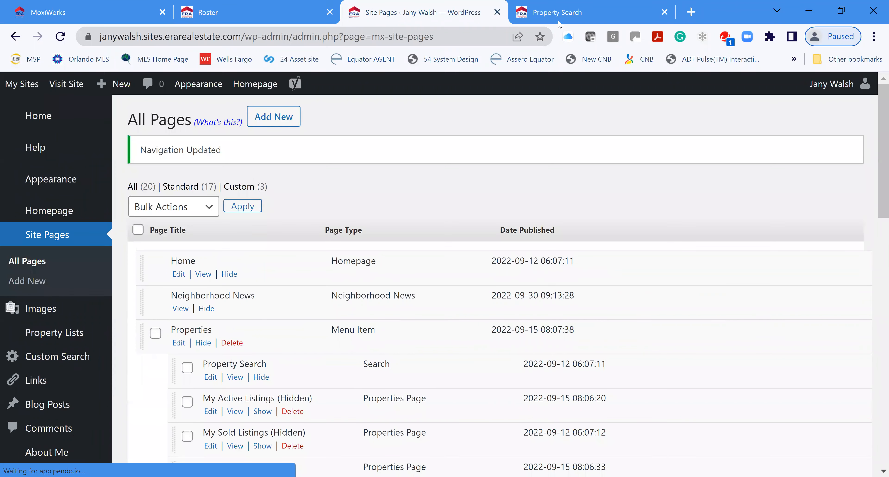
Step: Reload the public website and view the West Kendall page under Miami Dade Properties
{"action": "left_click", "coordinate": [557, 13]}
{"action": "left_click", "coordinate": [59, 36]}
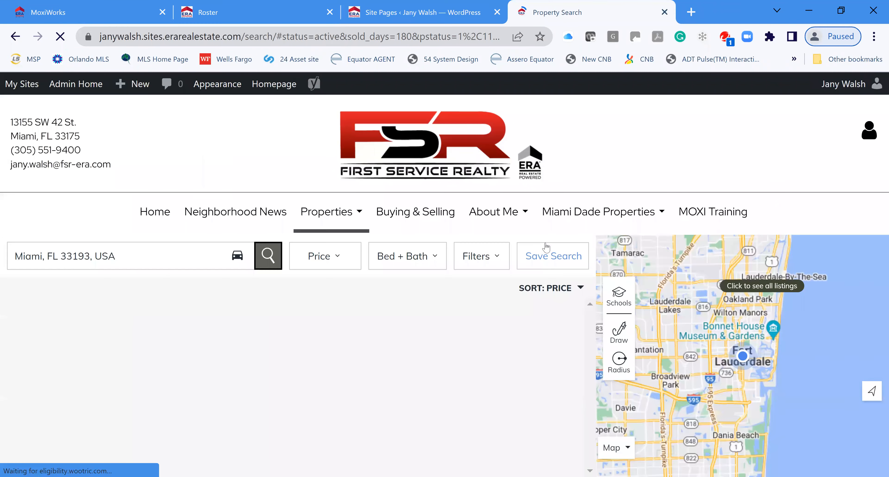
{"action": "left_click", "coordinate": [611, 213]}
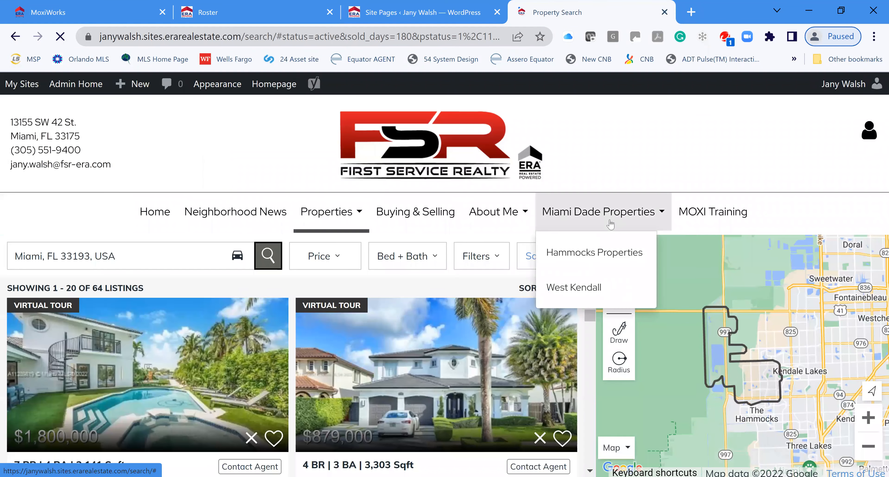
{"action": "left_click", "coordinate": [568, 287]}
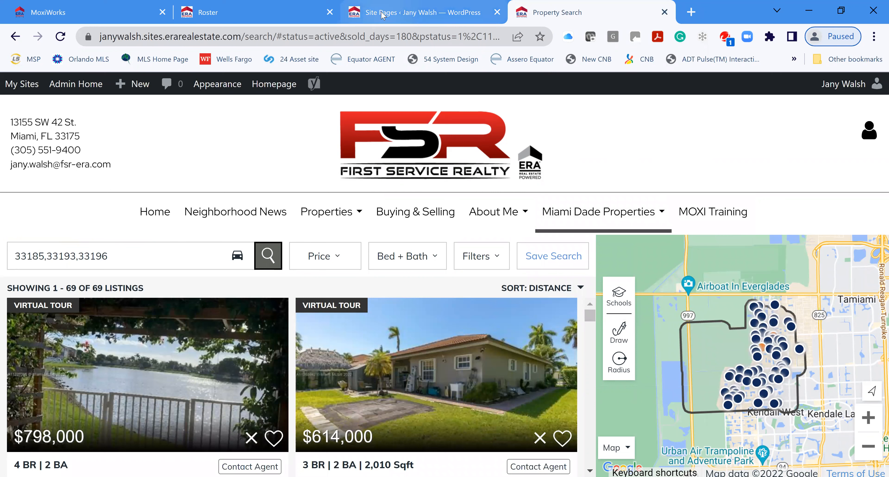
Step: Open the public site's homepage and look over its header, search area and featured properties
{"action": "mouse_move", "coordinate": [411, 14]}
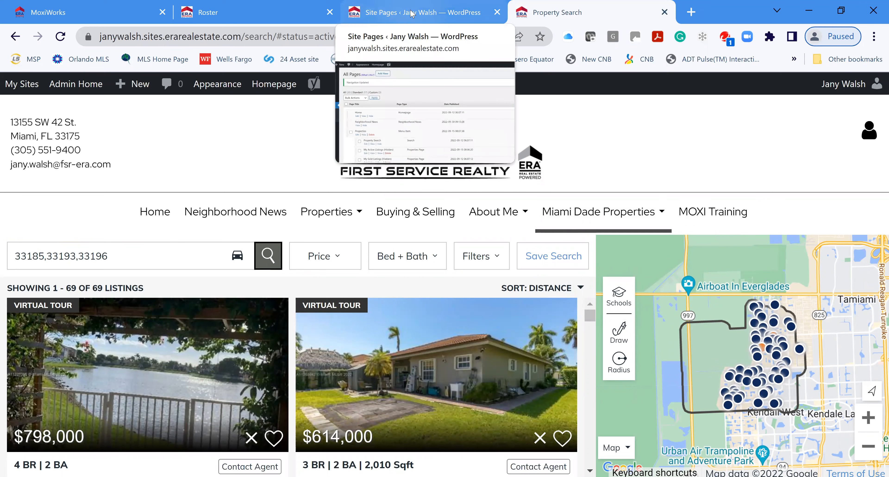
{"action": "left_click", "coordinate": [410, 14]}
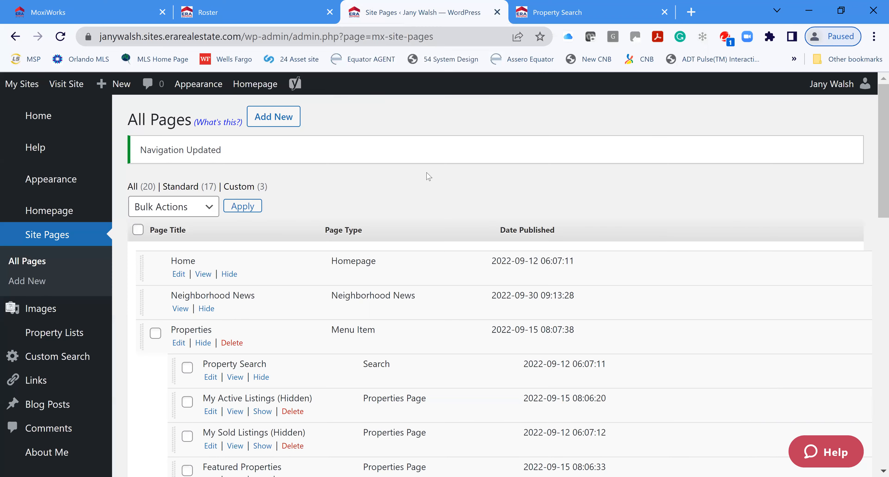
{"action": "left_click", "coordinate": [566, 14]}
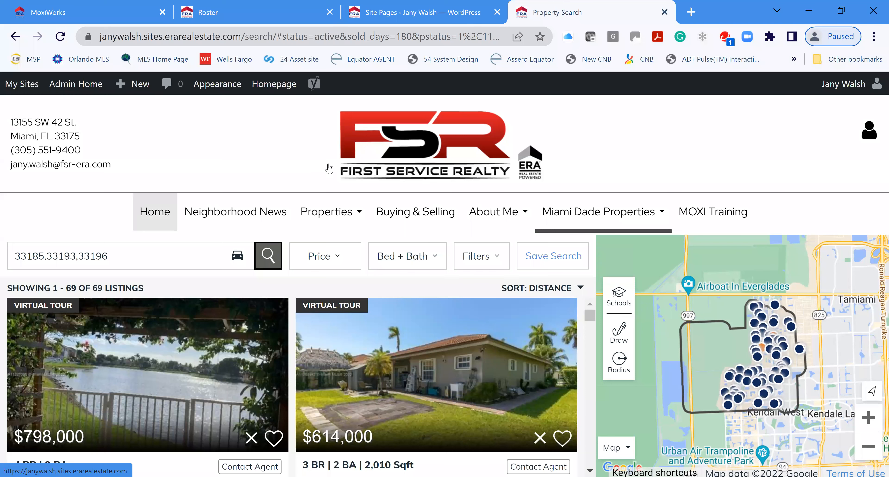
{"action": "left_click", "coordinate": [633, 145]}
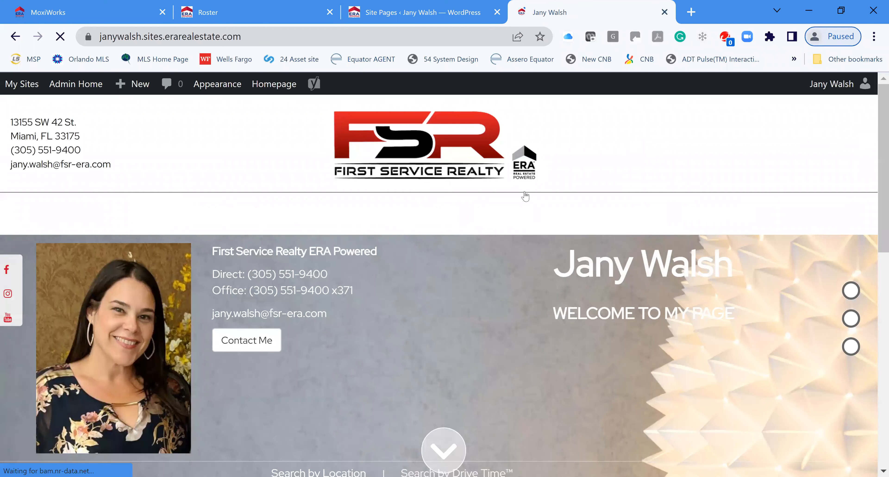
{"action": "scroll", "coordinate": [482, 348], "scroll_direction": "down", "scroll_amount": 3}
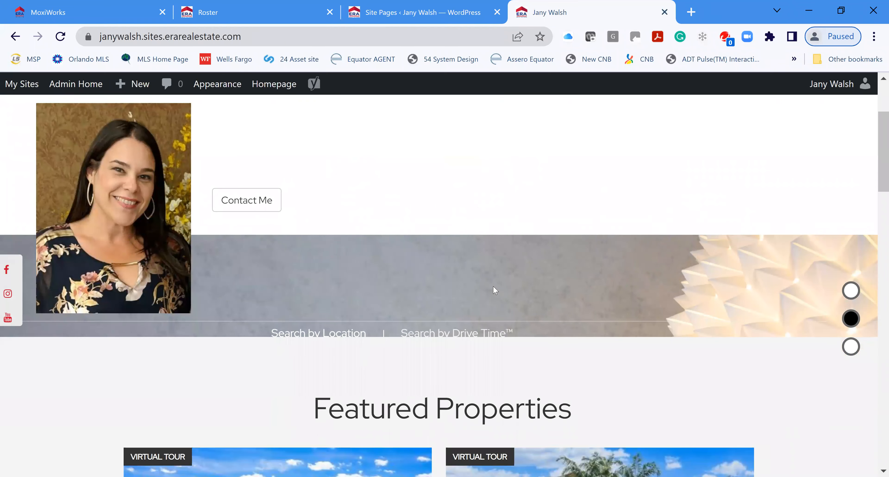
{"action": "scroll", "coordinate": [495, 290], "scroll_direction": "up", "scroll_amount": 3}
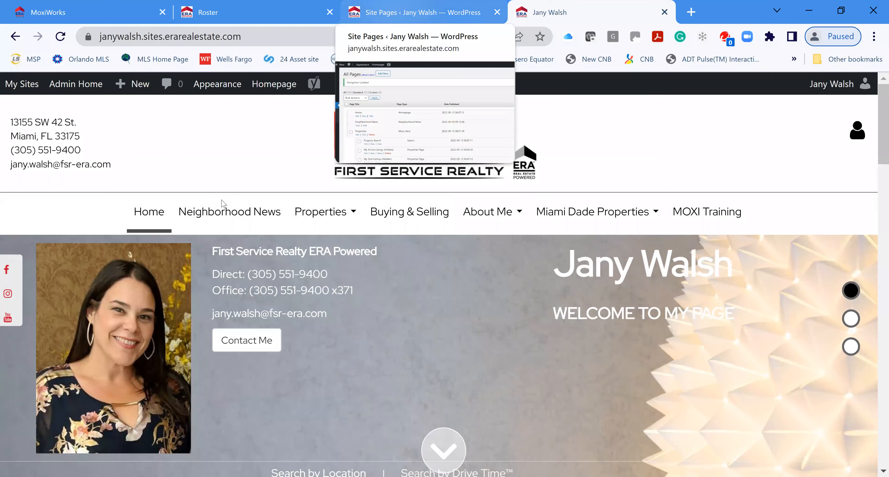
Step: Return to the site admin and look through the admin home, the homepage settings and the layout and colors options
{"action": "left_click", "coordinate": [414, 12]}
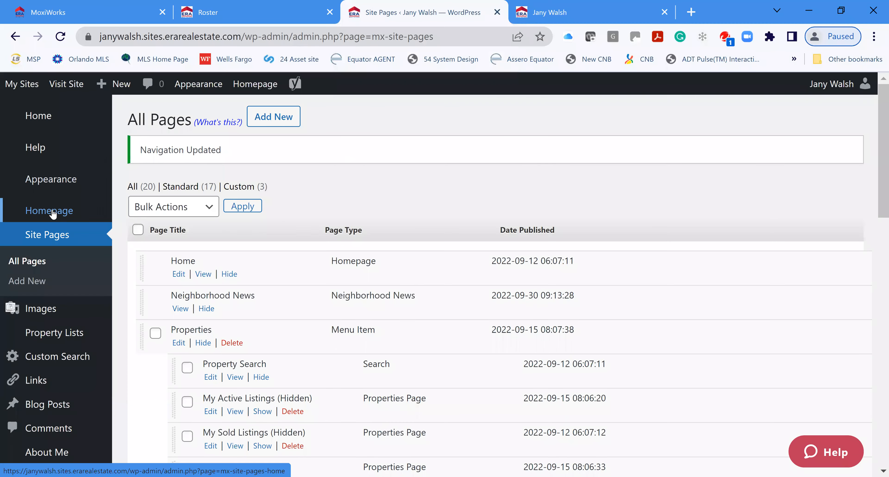
{"action": "left_click", "coordinate": [39, 121]}
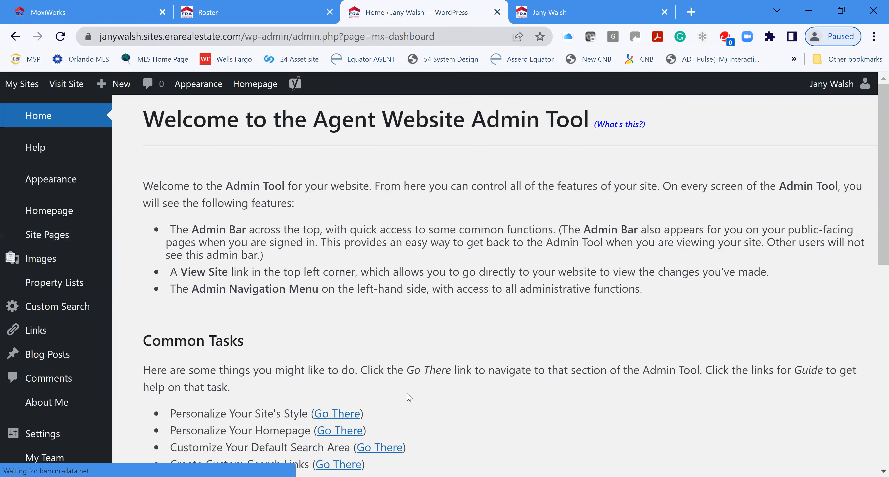
{"action": "scroll", "coordinate": [380, 387], "scroll_direction": "down", "scroll_amount": 2}
{"action": "left_click", "coordinate": [62, 142]}
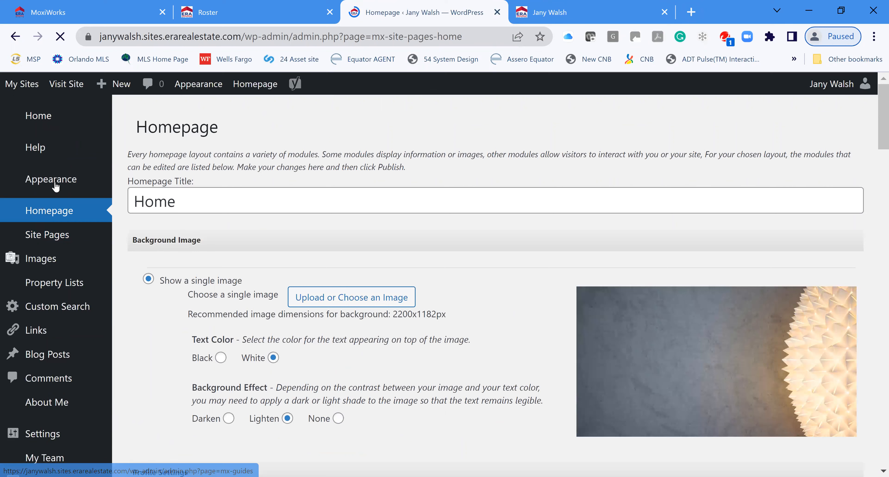
{"action": "mouse_move", "coordinate": [56, 187]}
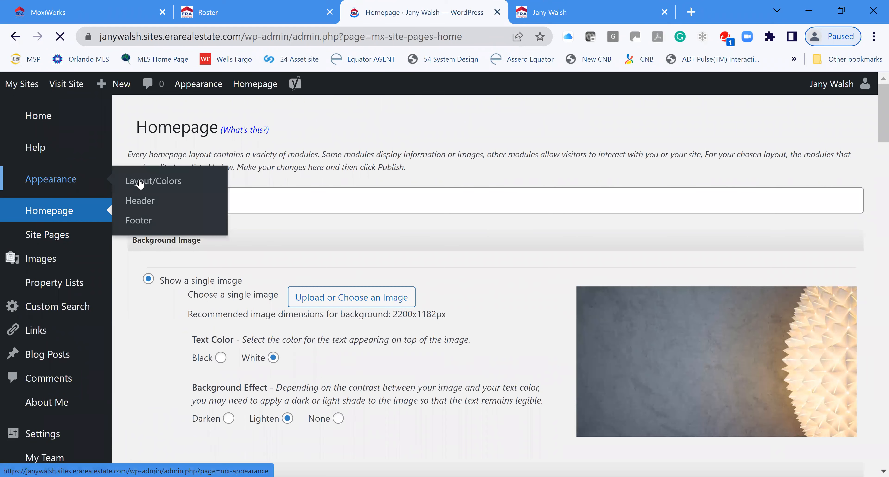
{"action": "left_click", "coordinate": [156, 192]}
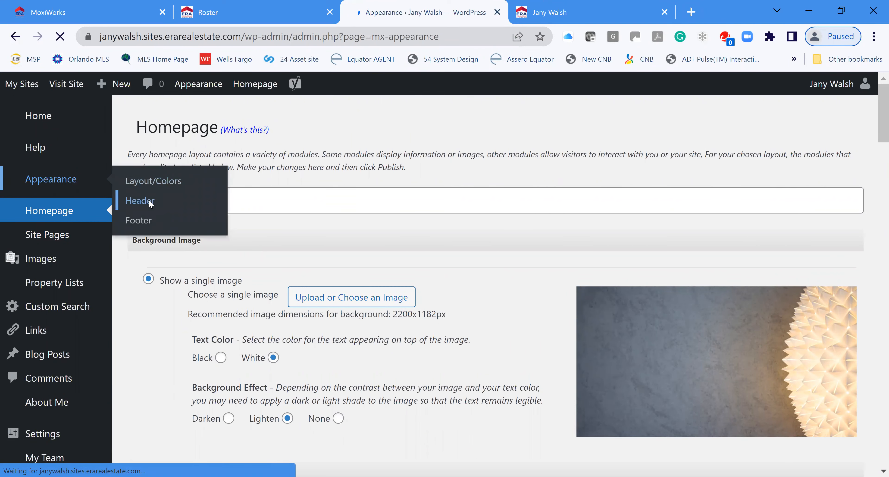
{"action": "scroll", "coordinate": [297, 369], "scroll_direction": "down", "scroll_amount": 5}
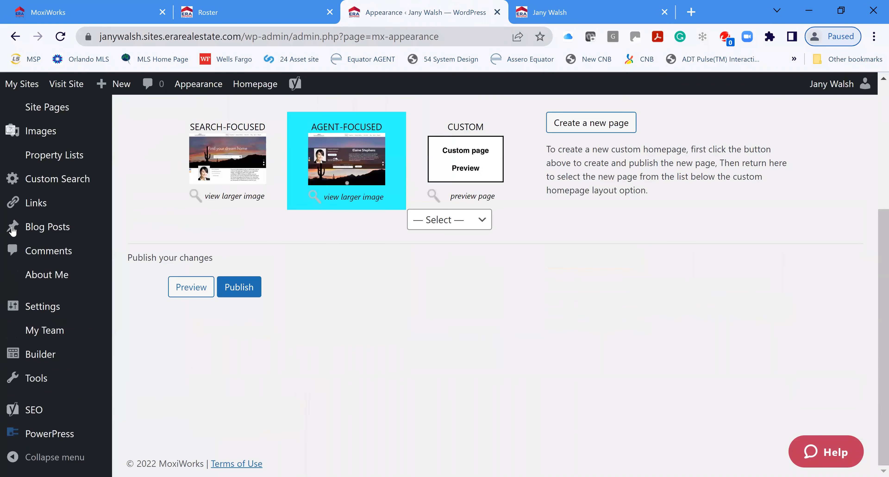
{"action": "scroll", "coordinate": [13, 230], "scroll_direction": "up", "scroll_amount": 5}
Step: Open the header settings, choose the Default Header layout and publish it
{"action": "left_click", "coordinate": [14, 229]}
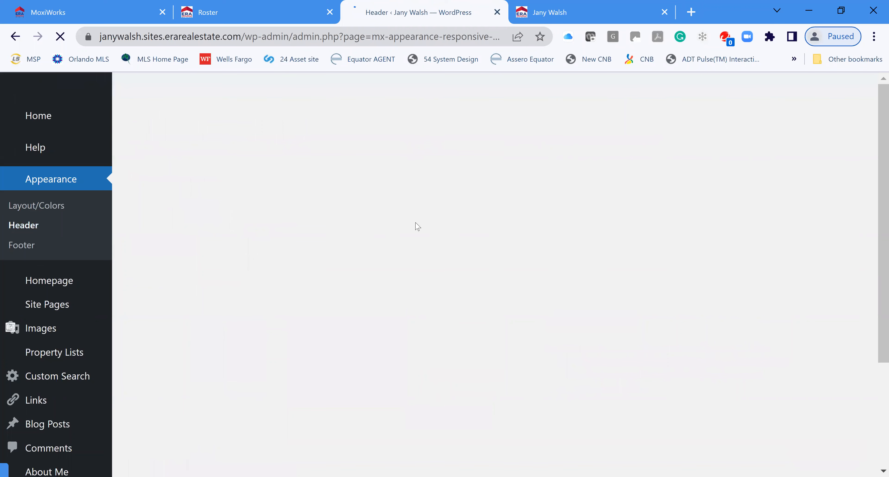
{"action": "scroll", "coordinate": [318, 155], "scroll_direction": "down", "scroll_amount": 2}
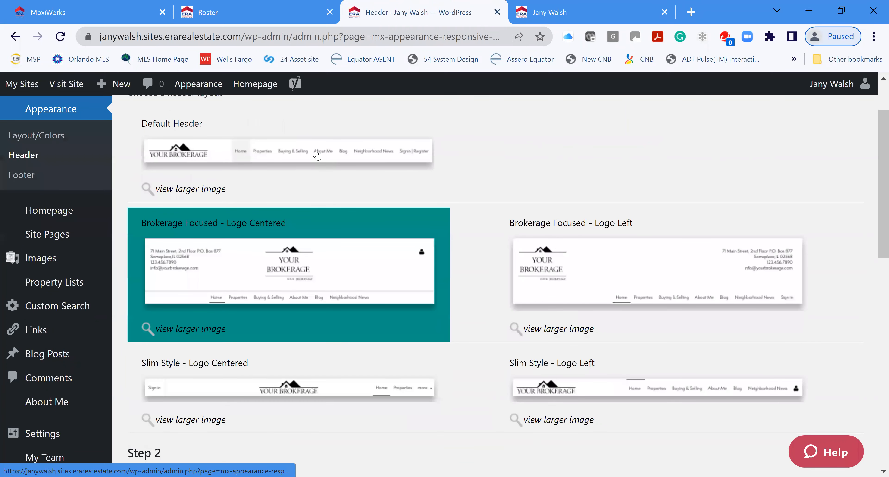
{"action": "left_click", "coordinate": [398, 162]}
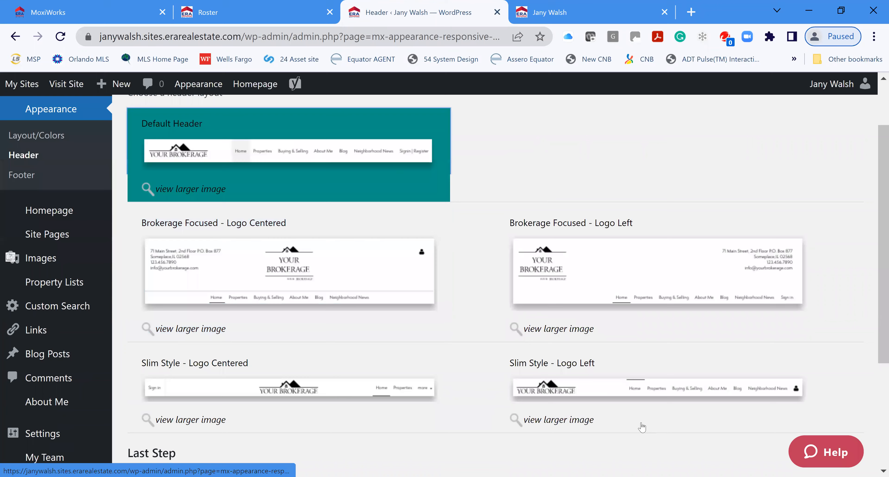
{"action": "scroll", "coordinate": [311, 400], "scroll_direction": "down", "scroll_amount": 4}
{"action": "left_click", "coordinate": [157, 445]}
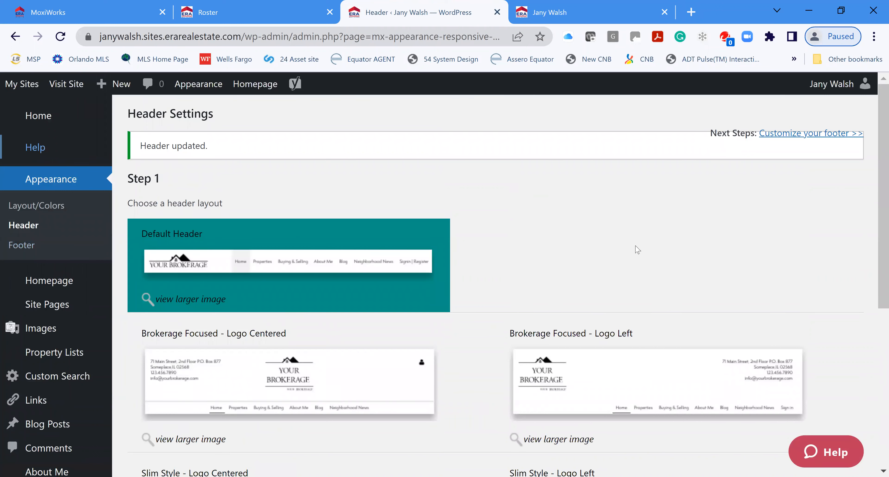
Step: Turn off the Homepage Location Searchbar in the header settings and publish the change
{"action": "scroll", "coordinate": [654, 276], "scroll_direction": "down", "scroll_amount": 5}
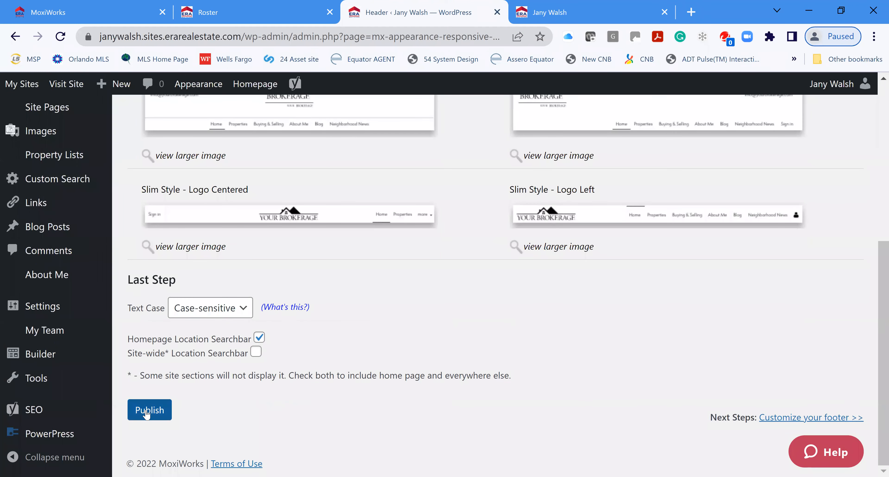
{"action": "left_click", "coordinate": [260, 340]}
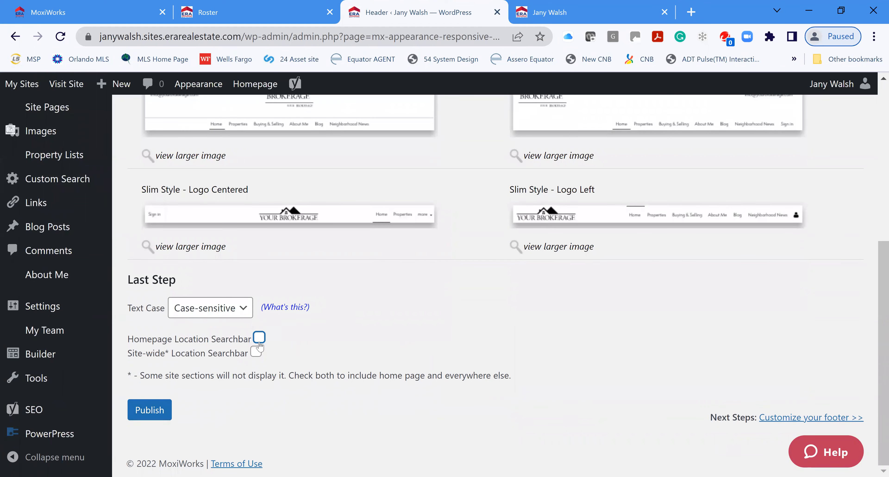
{"action": "left_click", "coordinate": [152, 410]}
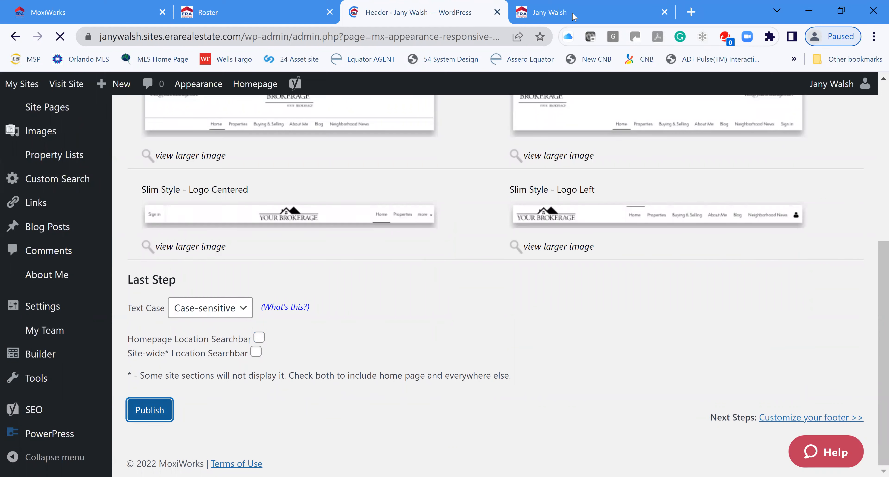
Step: Switch to the public homepage, reload it and check the header and location search area
{"action": "key", "text": "ctrl+Tab"}
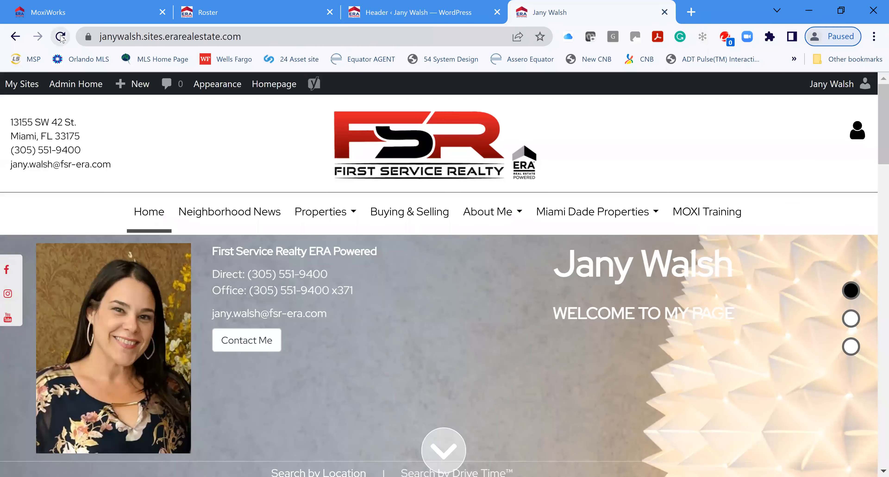
{"action": "key", "text": "F5"}
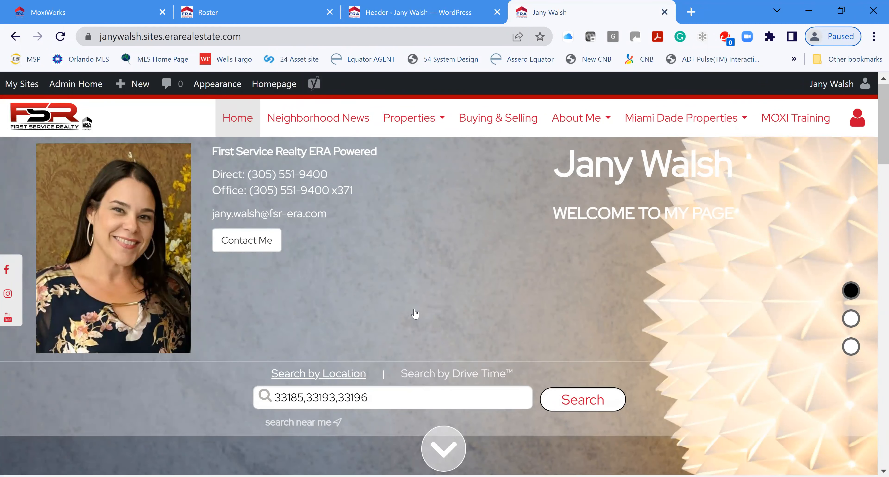
{"action": "scroll", "coordinate": [418, 313], "scroll_direction": "down", "scroll_amount": 2}
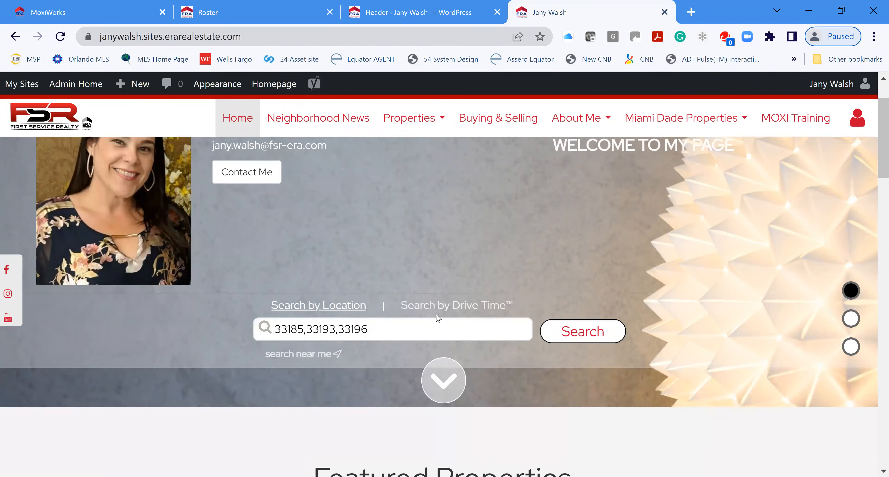
Step: Clear the prefilled ZIP codes from the homepage location search and search for properties in 33144
{"action": "triple_click", "coordinate": [394, 328]}
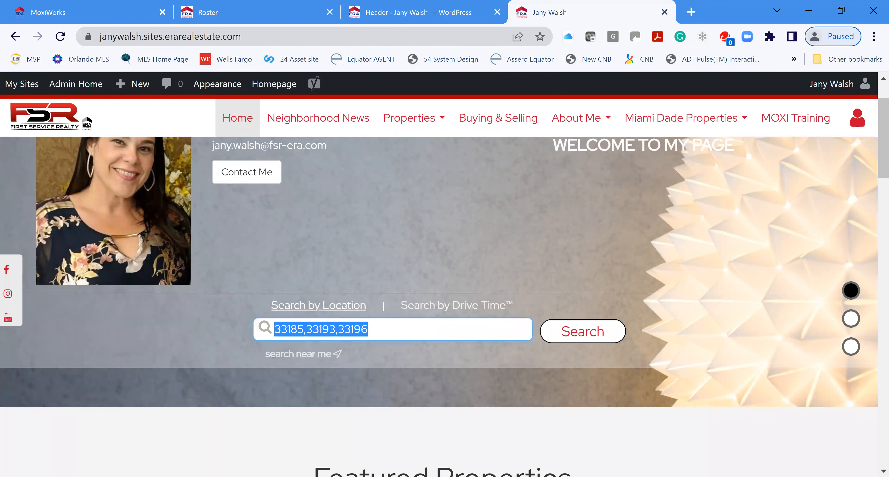
{"action": "key", "text": "BackSpace"}
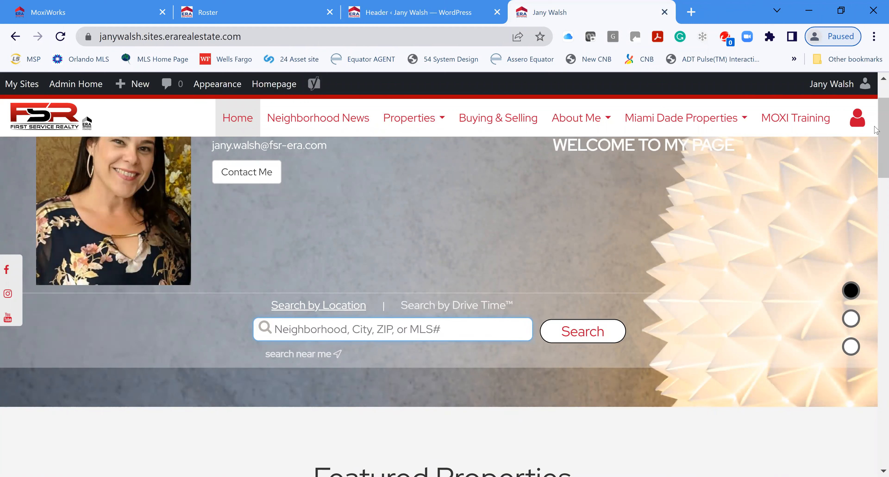
{"action": "left_click", "coordinate": [386, 239]}
{"action": "left_click", "coordinate": [375, 340]}
{"action": "type", "text": "3314"}
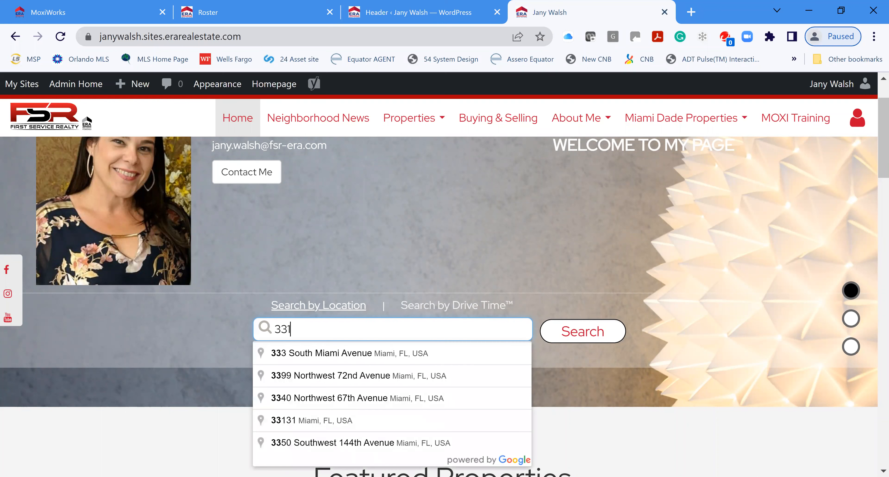
{"action": "type", "text": "4"}
{"action": "key", "text": "Return"}
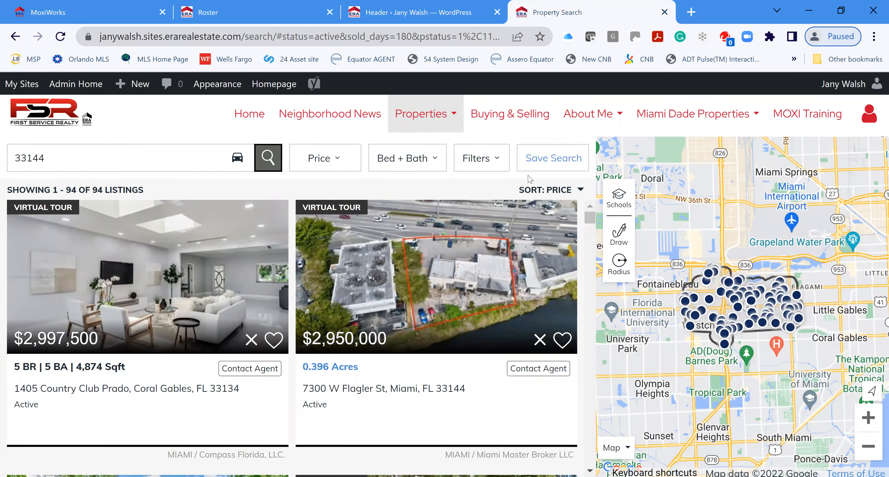
Step: Filter the 33144 results to leave out Manufactured, Land, and Farm & Ranch properties, and apply the filters
{"action": "left_click", "coordinate": [478, 164]}
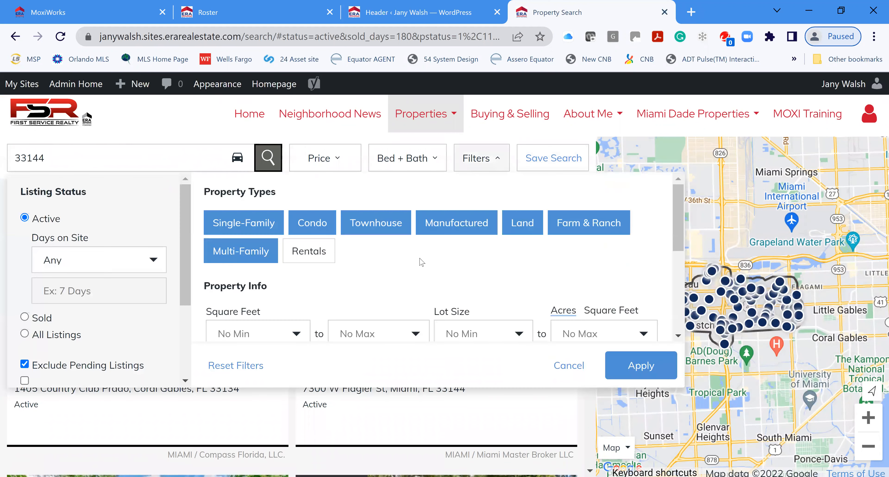
{"action": "left_click", "coordinate": [456, 224]}
{"action": "left_click", "coordinate": [516, 228]}
{"action": "left_click", "coordinate": [585, 231]}
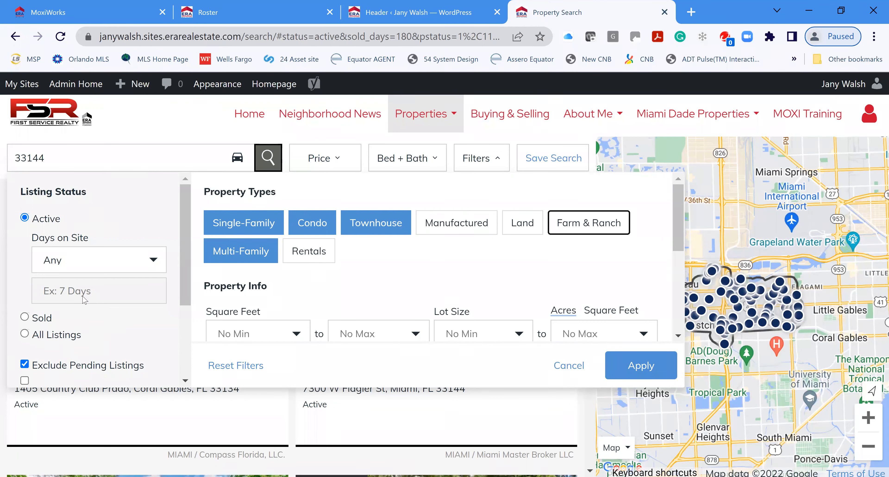
{"action": "scroll", "coordinate": [99, 333], "scroll_direction": "down", "scroll_amount": 2}
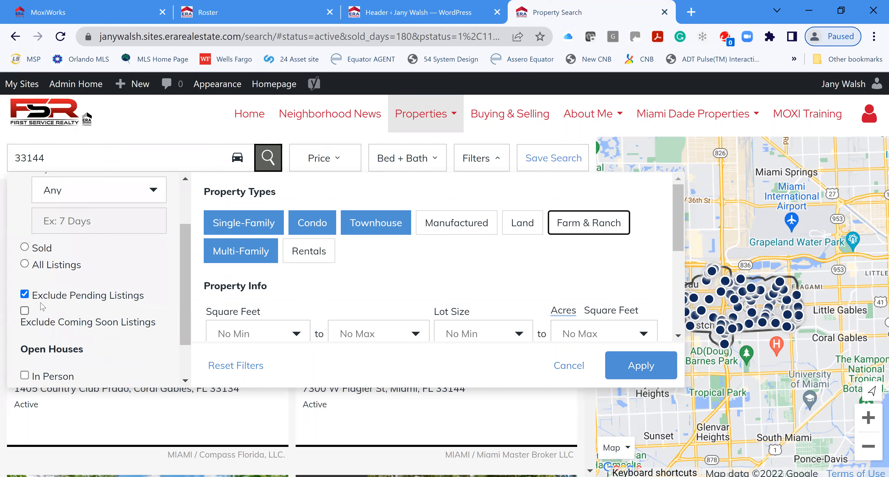
{"action": "scroll", "coordinate": [110, 333], "scroll_direction": "down", "scroll_amount": 2}
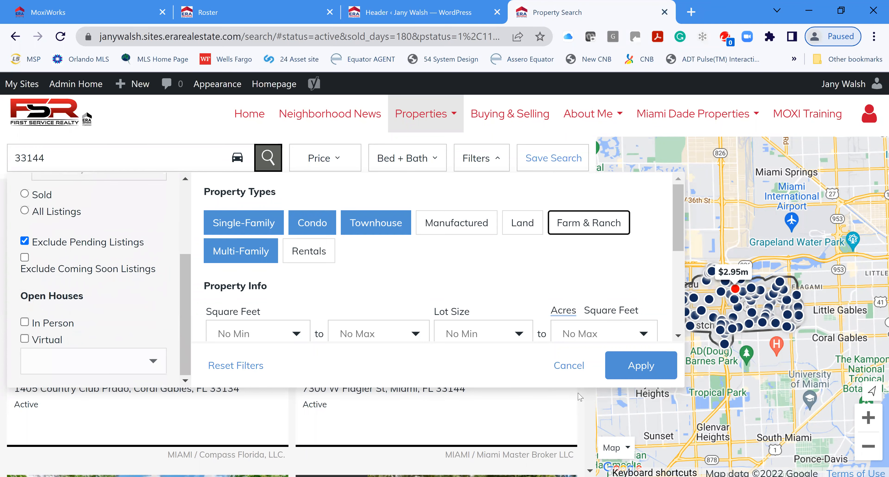
{"action": "left_click", "coordinate": [645, 366]}
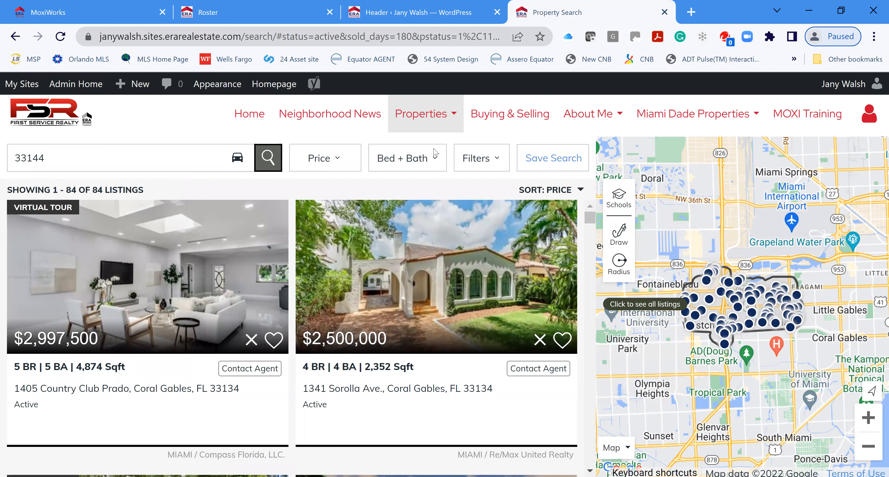
Step: Copy the web address of the filtered 33144 search and return to the site admin
{"action": "left_click", "coordinate": [222, 37]}
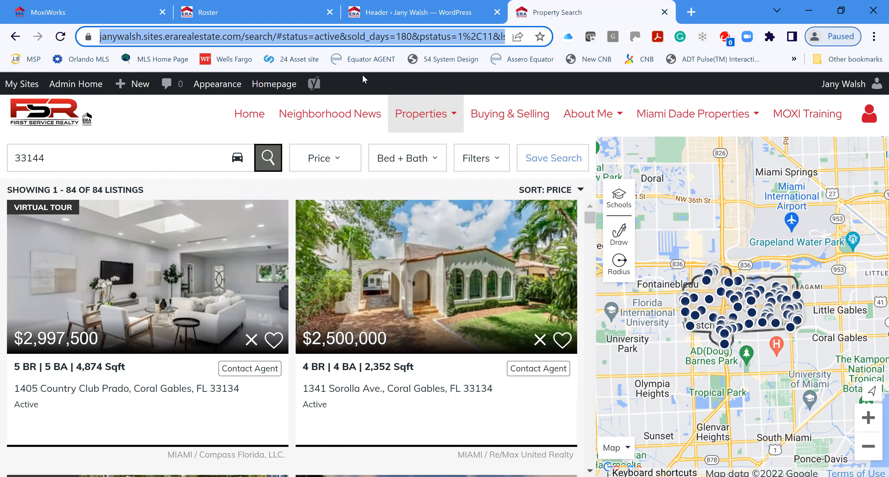
{"action": "right_click", "coordinate": [141, 39]}
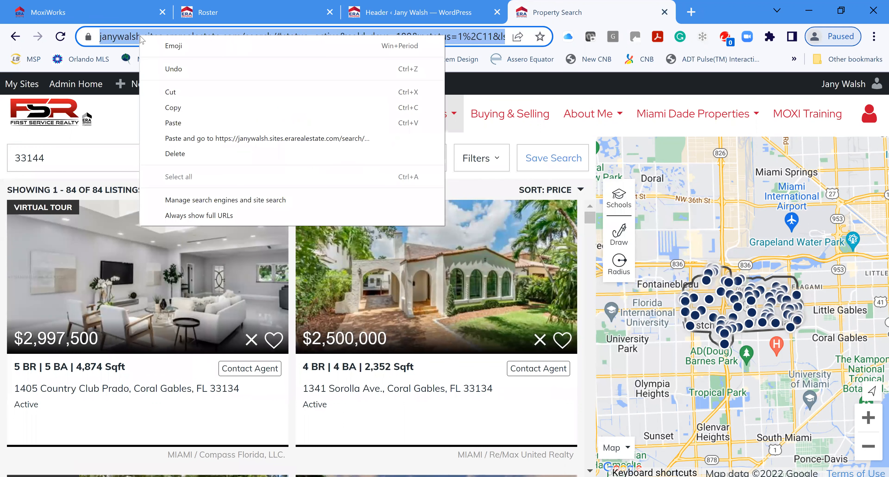
{"action": "left_click", "coordinate": [184, 108]}
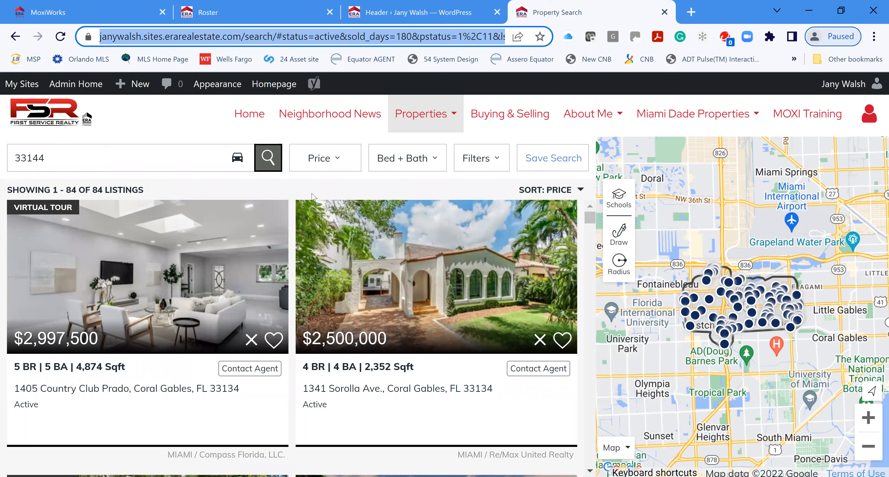
{"action": "left_click", "coordinate": [425, 13]}
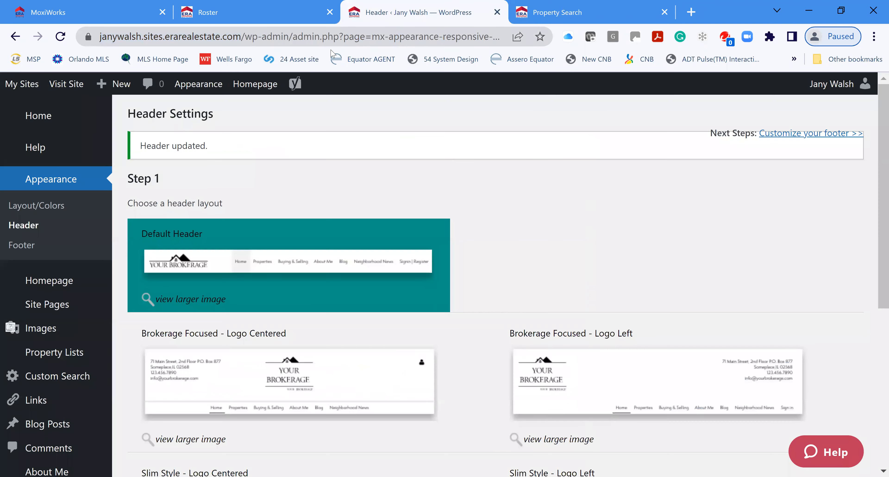
Step: Create a new custom property search titled 33144 and paste the copied search address as its path
{"action": "left_click", "coordinate": [36, 121]}
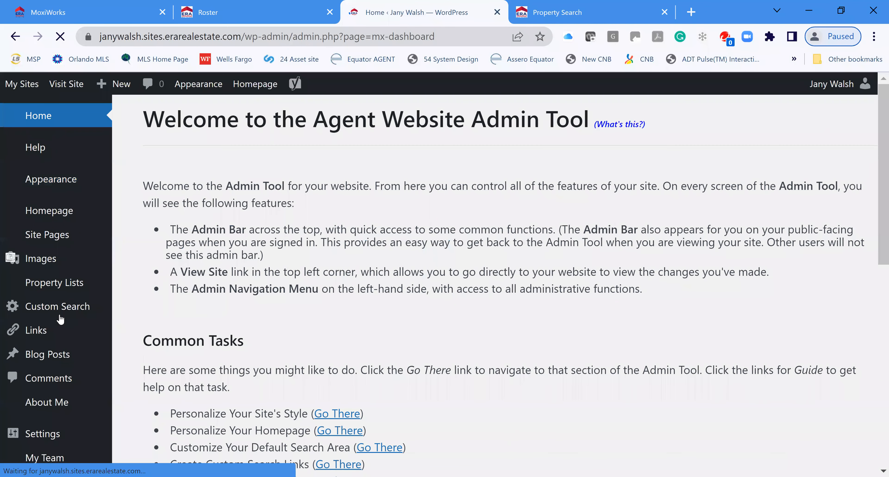
{"action": "mouse_move", "coordinate": [61, 312]}
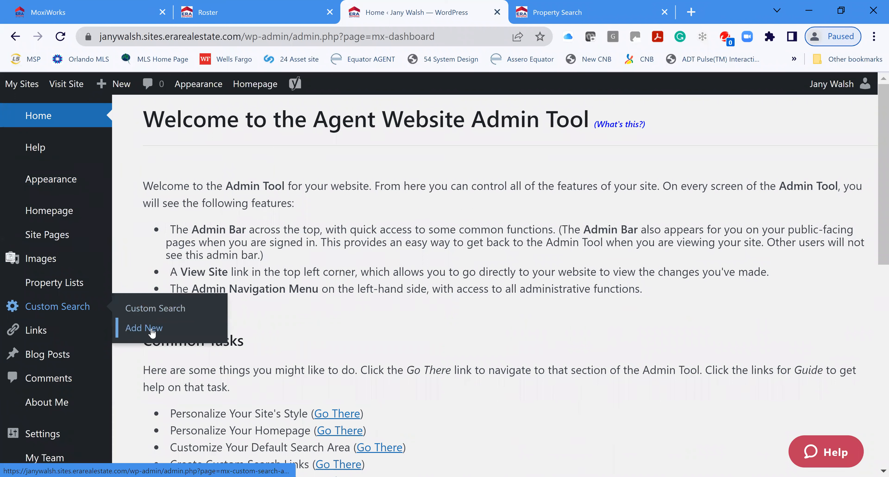
{"action": "left_click", "coordinate": [152, 333]}
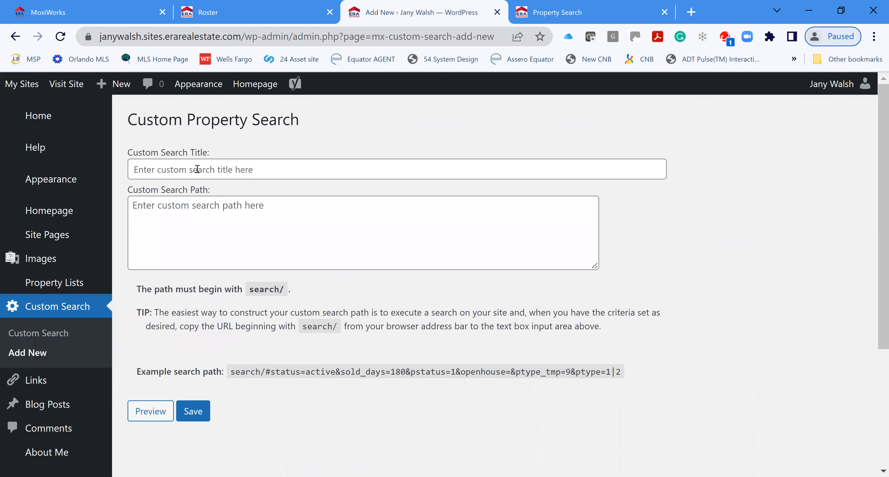
{"action": "left_click", "coordinate": [197, 169]}
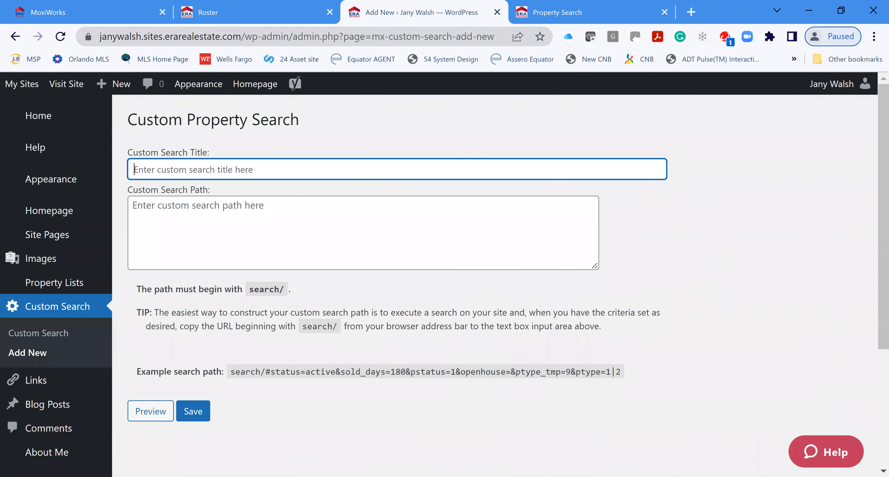
{"action": "type", "text": "33144"}
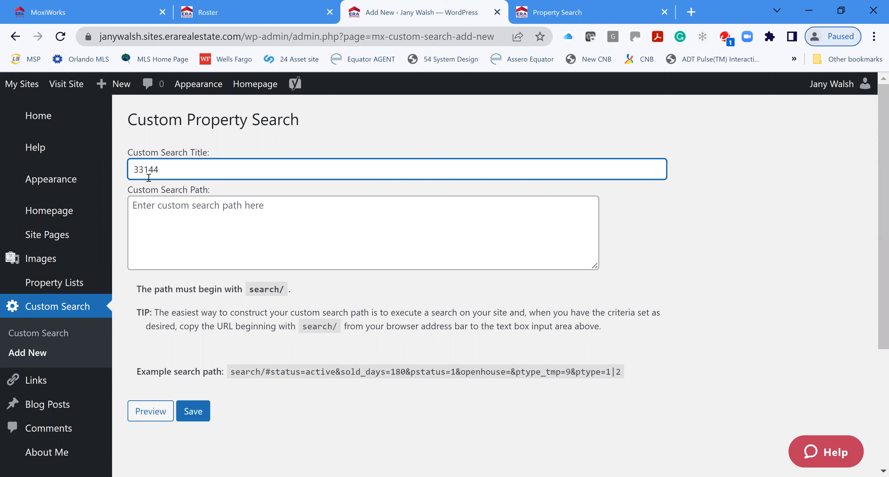
{"action": "left_click", "coordinate": [149, 211]}
{"action": "right_click", "coordinate": [151, 216]}
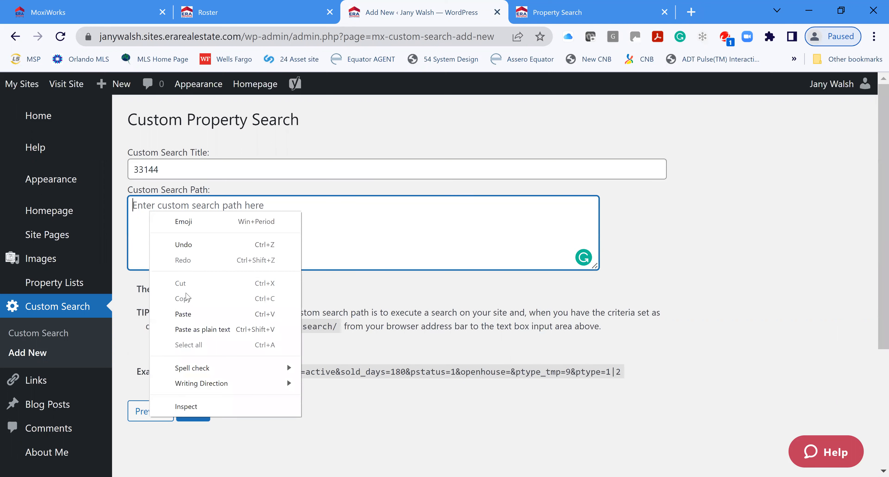
{"action": "left_click", "coordinate": [190, 313]}
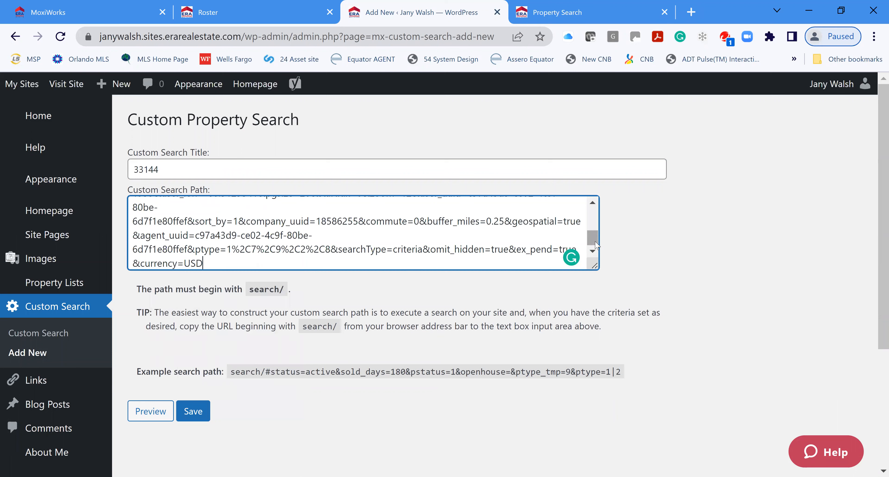
Step: Remove the domain from the pasted path so it begins with search/, and save the custom search
{"action": "left_click_drag", "start_coordinate": [593, 239], "coordinate": [593, 202]}
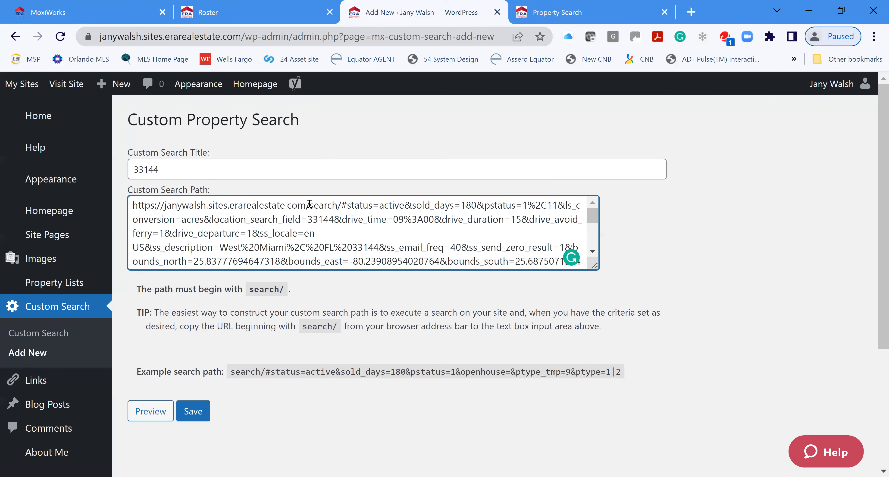
{"action": "left_click_drag", "start_coordinate": [310, 205], "coordinate": [128, 209]}
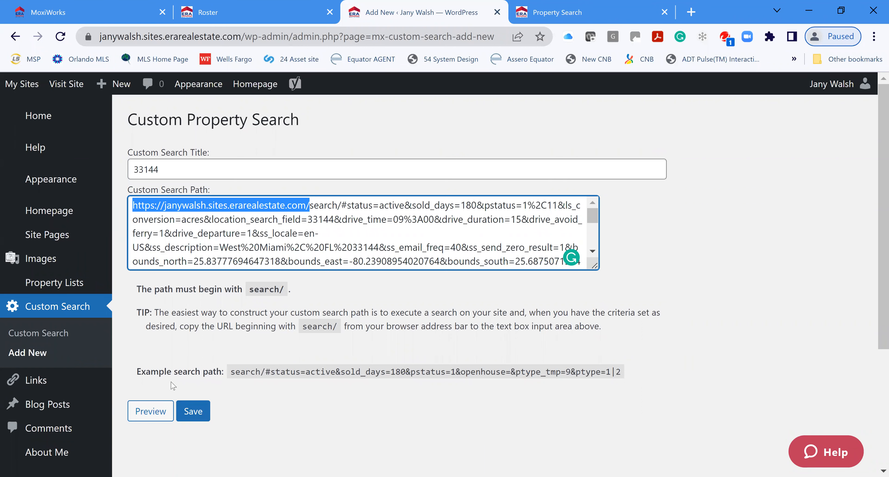
{"action": "key", "text": "BackSpace"}
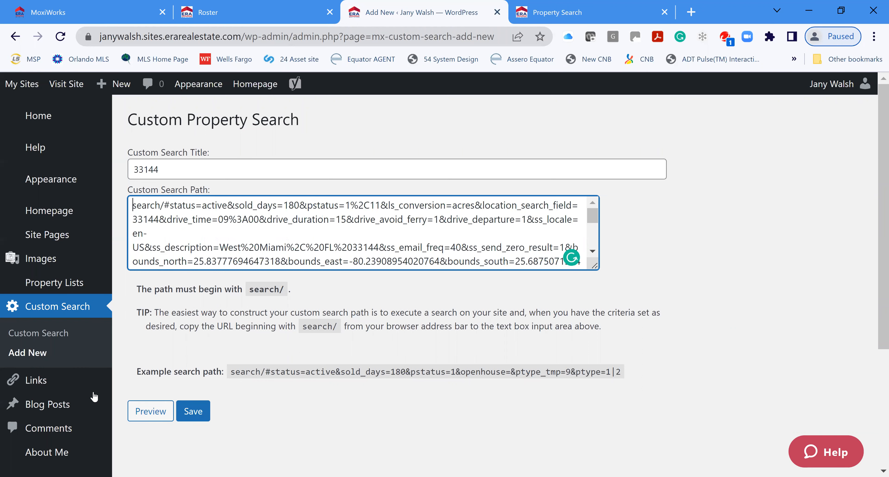
{"action": "left_click", "coordinate": [193, 413]}
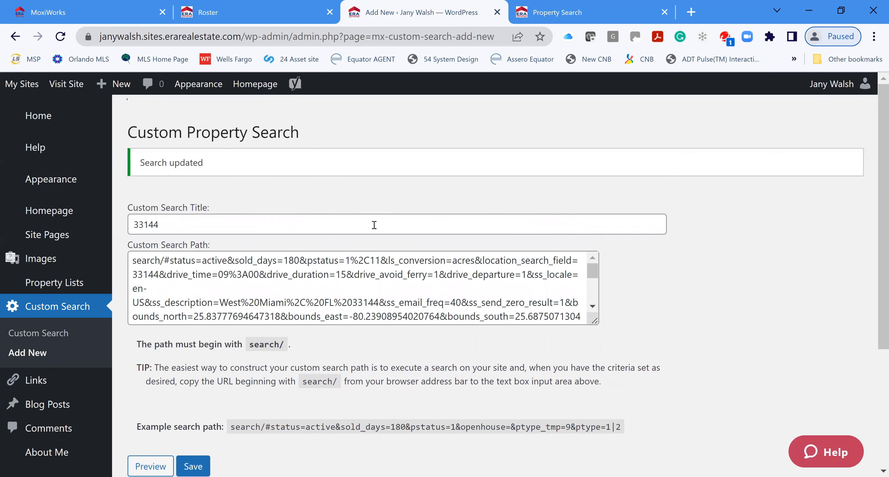
Step: Add a new site page of the Custom Search type
{"action": "mouse_move", "coordinate": [63, 240]}
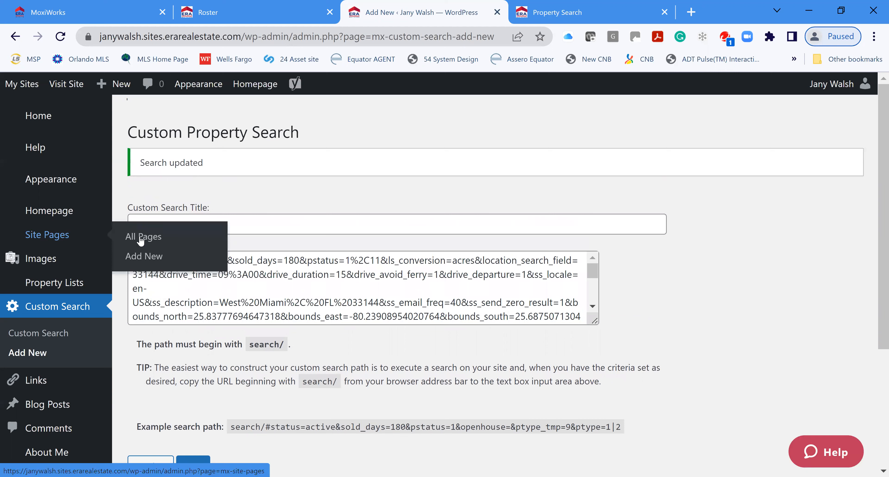
{"action": "left_click", "coordinate": [153, 258]}
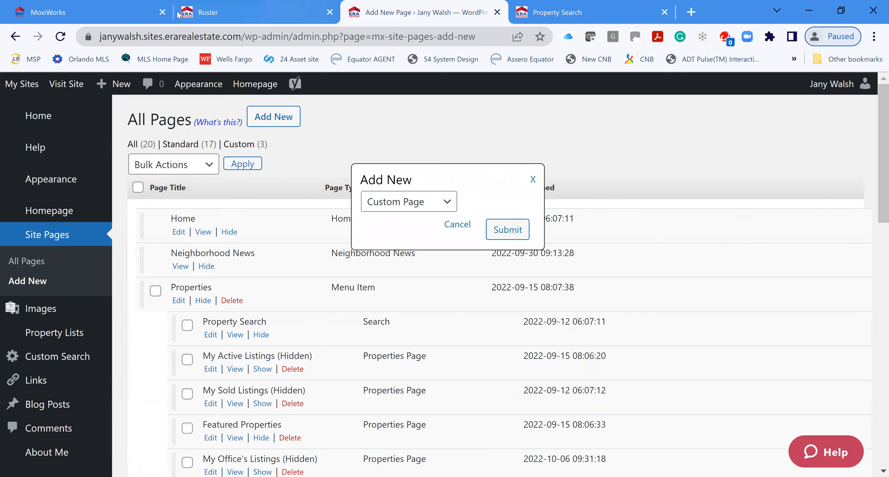
{"action": "left_click", "coordinate": [447, 205]}
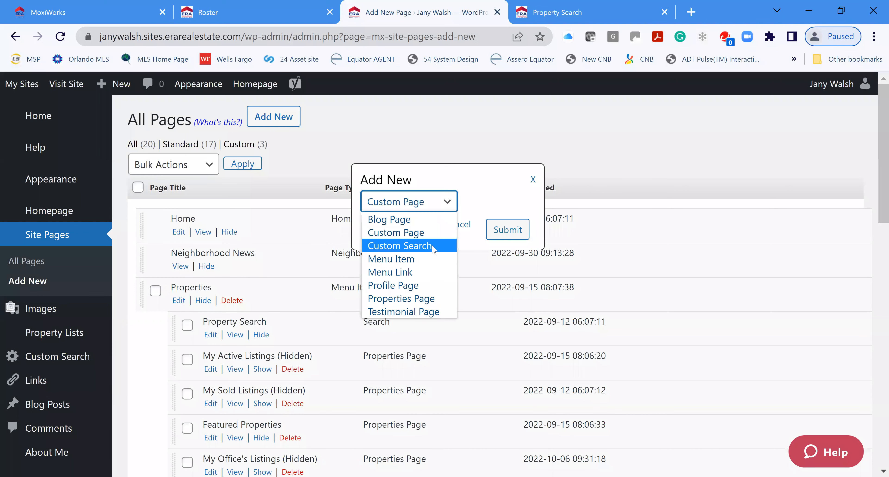
{"action": "left_click", "coordinate": [428, 247]}
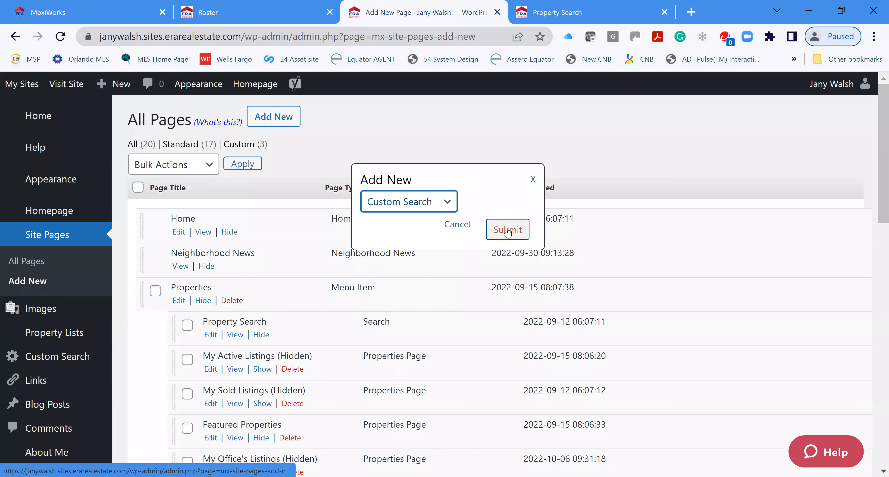
{"action": "left_click", "coordinate": [507, 231]}
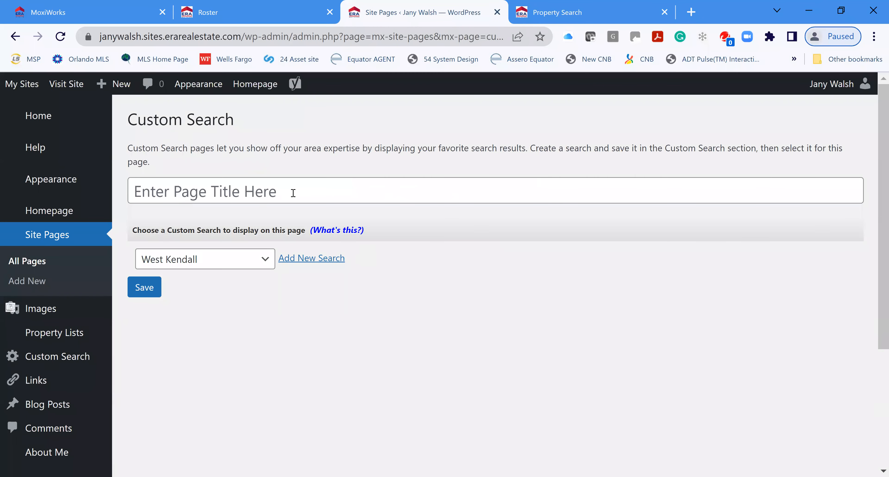
Step: Title the new page Westchester, assign the 33144 custom search to it, and save the page
{"action": "left_click", "coordinate": [291, 191]}
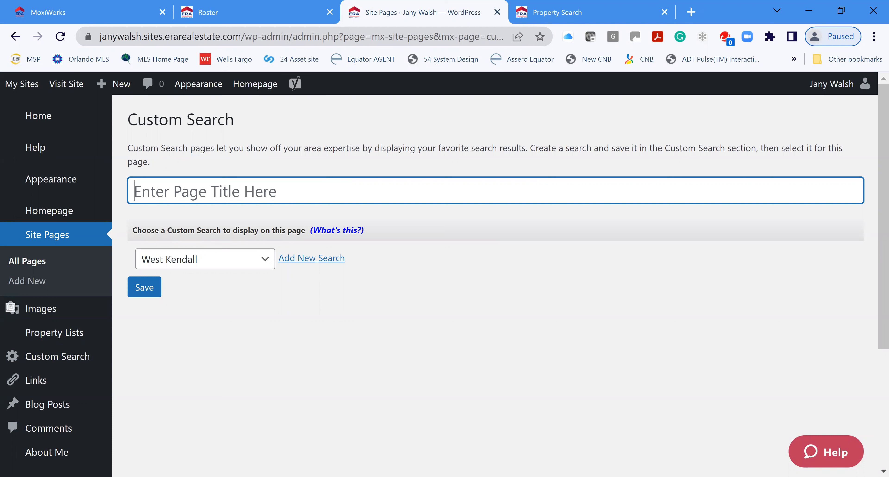
{"action": "type", "text": "West"}
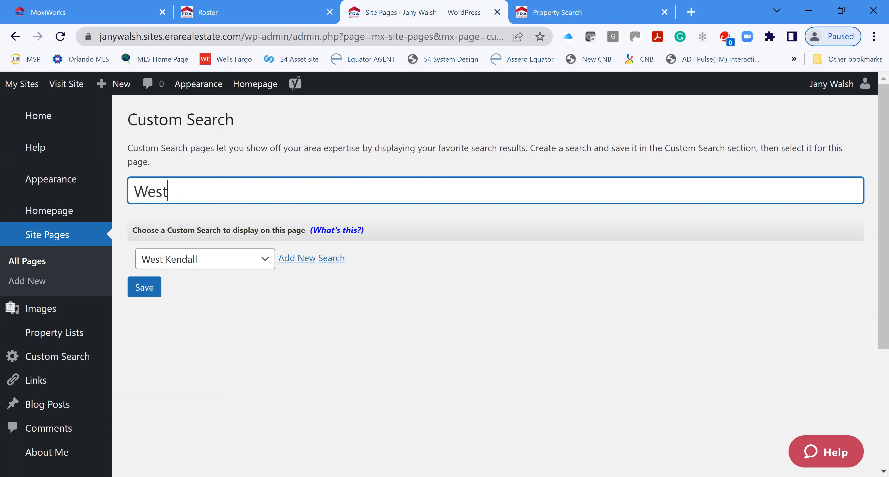
{"action": "type", "text": "chester"}
{"action": "left_click", "coordinate": [269, 263]}
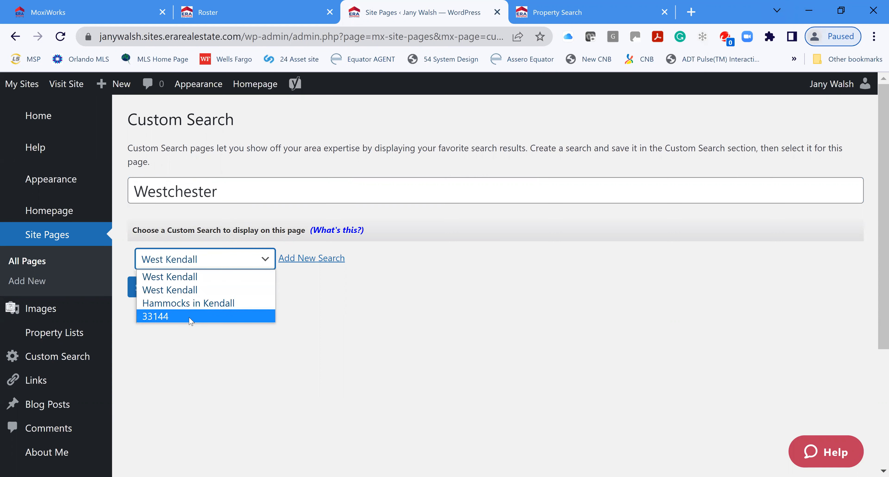
{"action": "left_click", "coordinate": [155, 316]}
{"action": "left_click", "coordinate": [151, 294]}
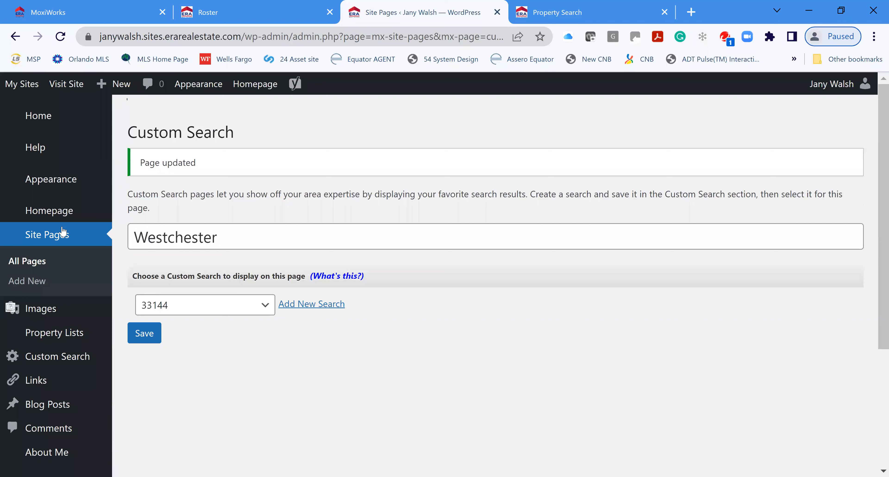
Step: Nest the Westchester page under Miami Dade Properties after West Kendall in the site pages list, and publish the navigation
{"action": "left_click", "coordinate": [45, 235]}
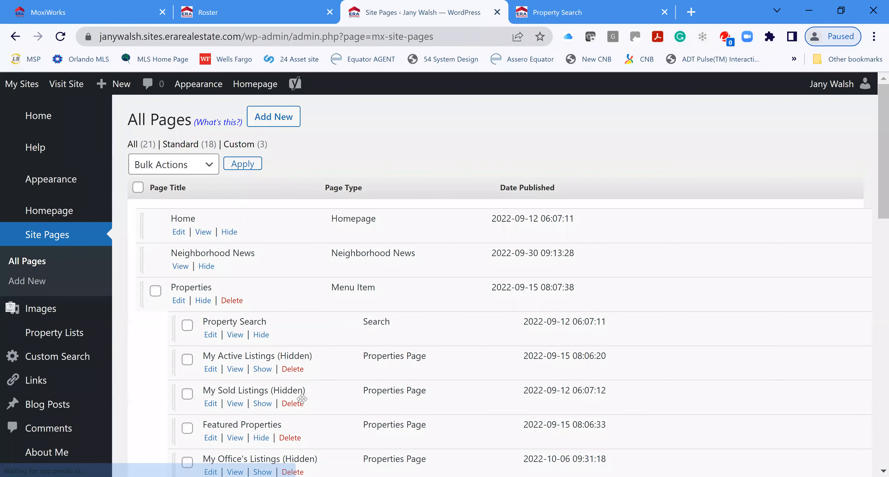
{"action": "scroll", "coordinate": [299, 405], "scroll_direction": "down", "scroll_amount": 15}
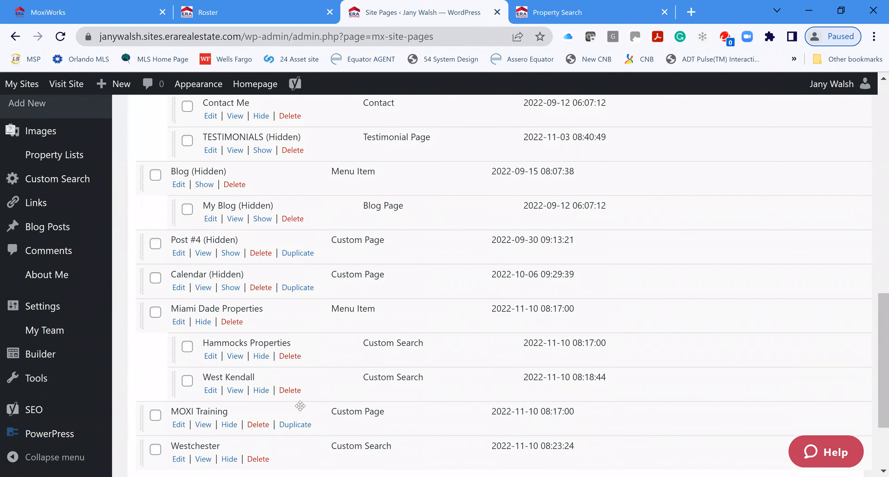
{"action": "scroll", "coordinate": [193, 347], "scroll_direction": "down", "scroll_amount": 1}
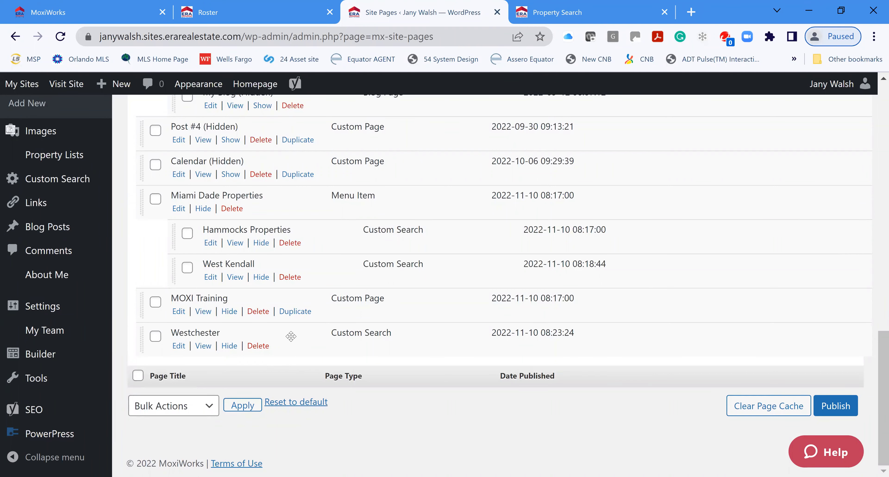
{"action": "left_click_drag", "start_coordinate": [291, 337], "coordinate": [319, 305]}
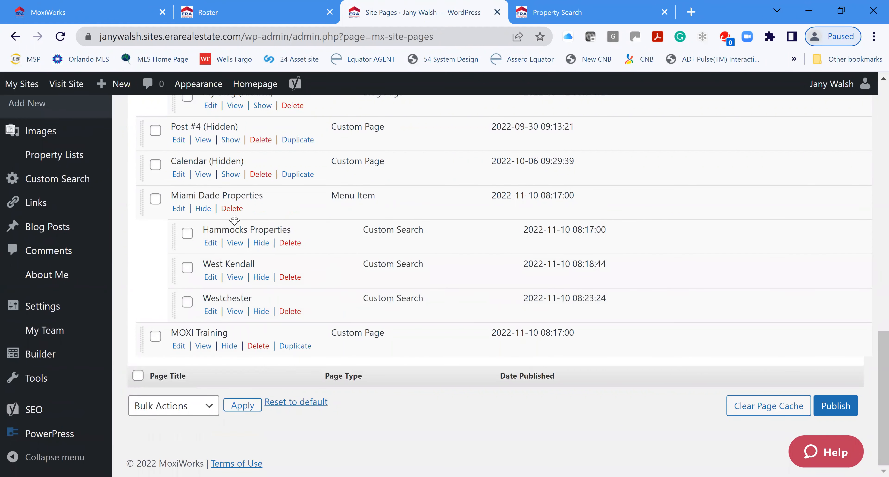
{"action": "left_click", "coordinate": [843, 410]}
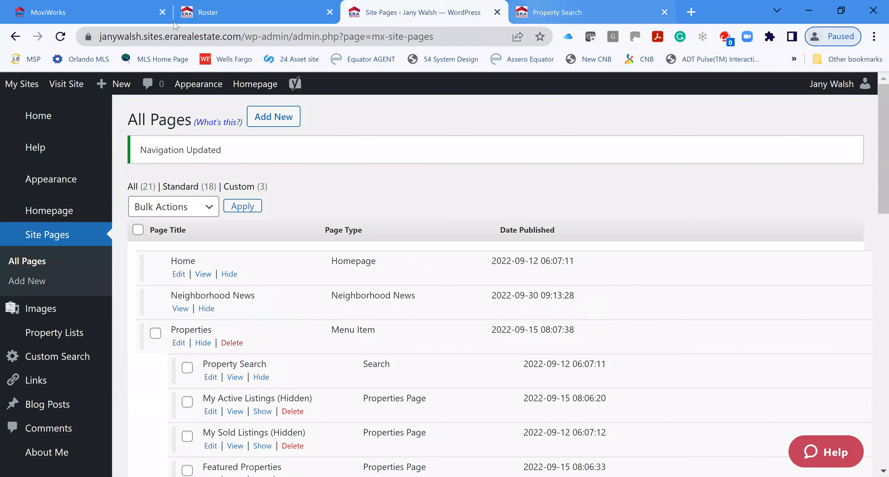
Step: Switch to the public property search page, reload it, and check the Miami Dade Properties menu
{"action": "left_click", "coordinate": [566, 12]}
{"action": "left_click", "coordinate": [59, 37]}
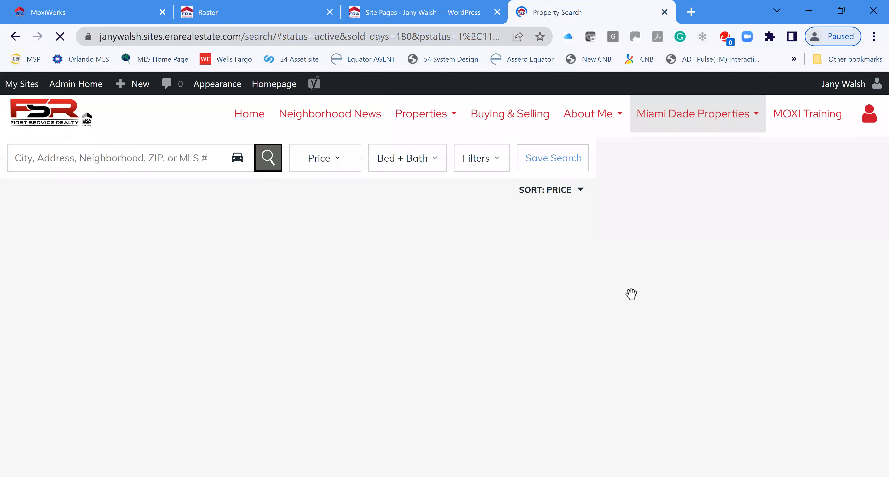
{"action": "left_click", "coordinate": [732, 115]}
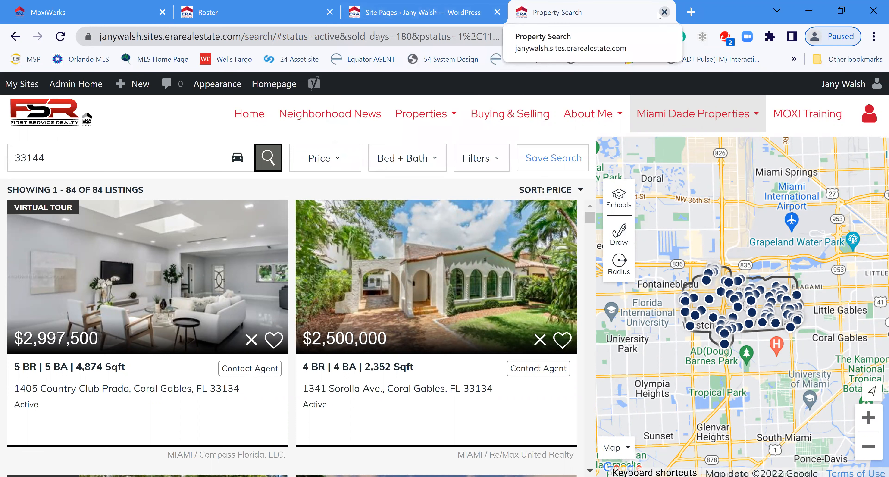
{"action": "mouse_move", "coordinate": [422, 16]}
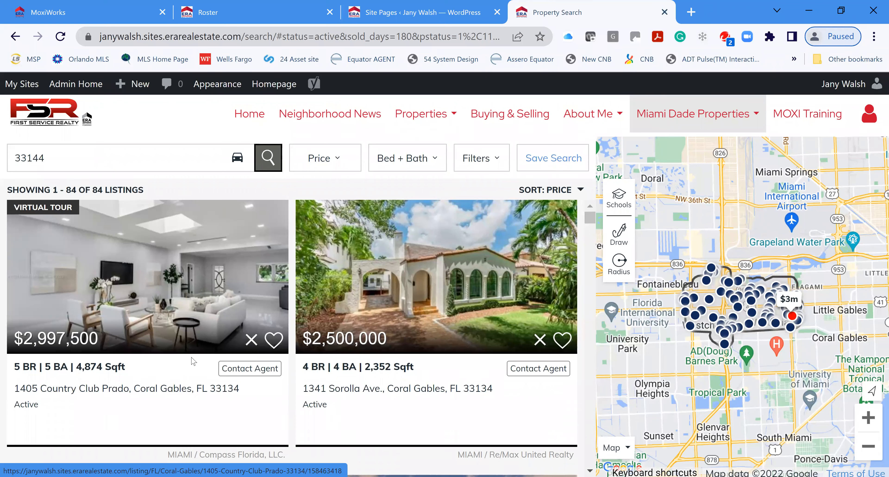
Step: Try the contact option on the first 33144 listing, dismiss the message, and check the site's account icon
{"action": "left_click", "coordinate": [251, 370]}
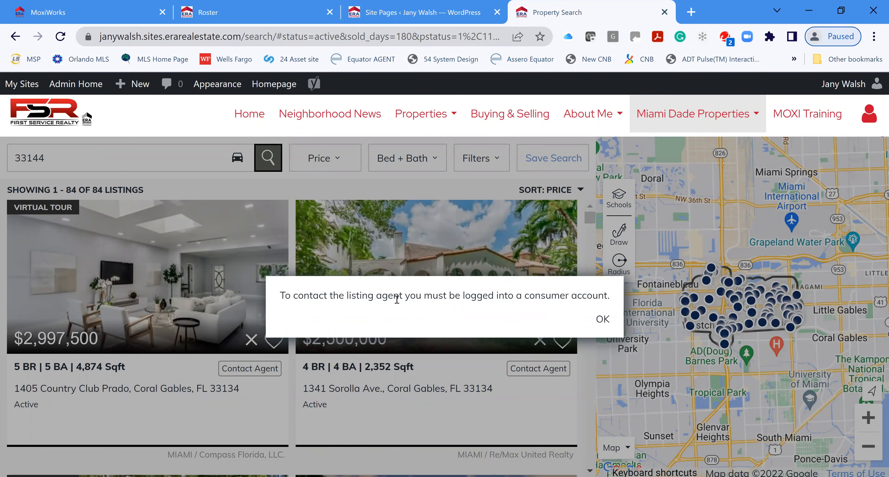
{"action": "left_click", "coordinate": [602, 319]}
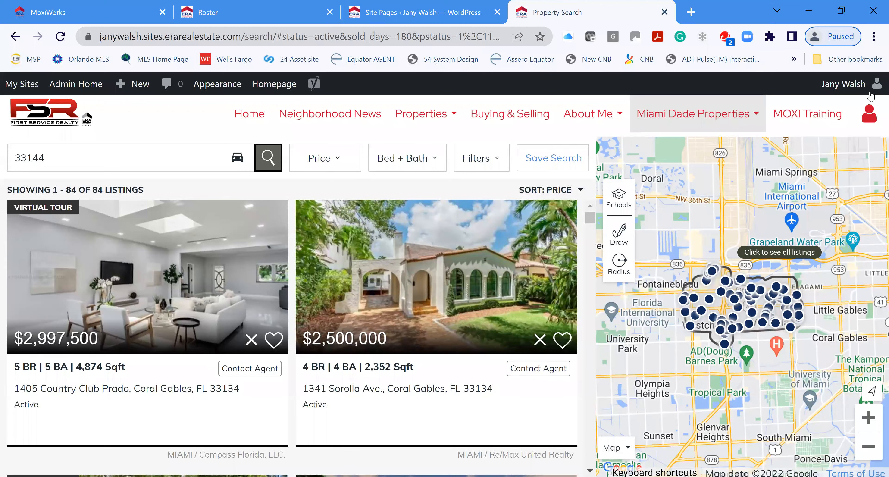
{"action": "left_click", "coordinate": [867, 125]}
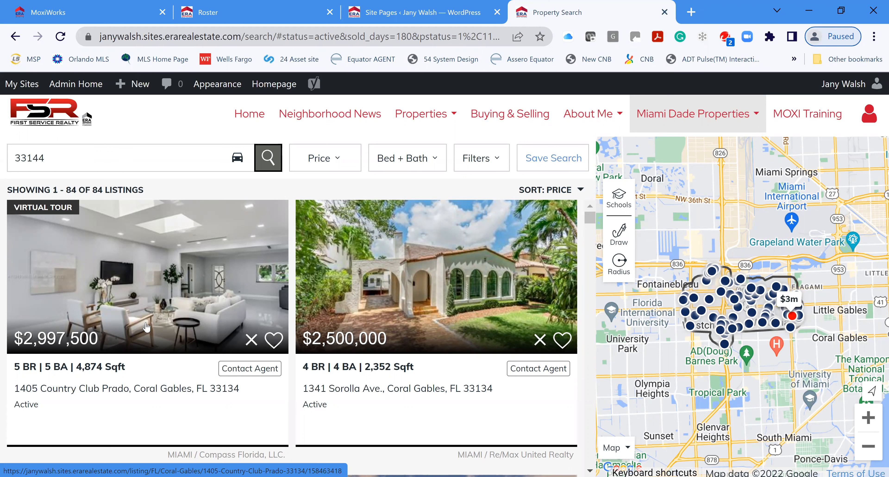
Step: Open the first listing in the 33144 results and review its price, showing options, description, and agent contact card
{"action": "left_click", "coordinate": [157, 323]}
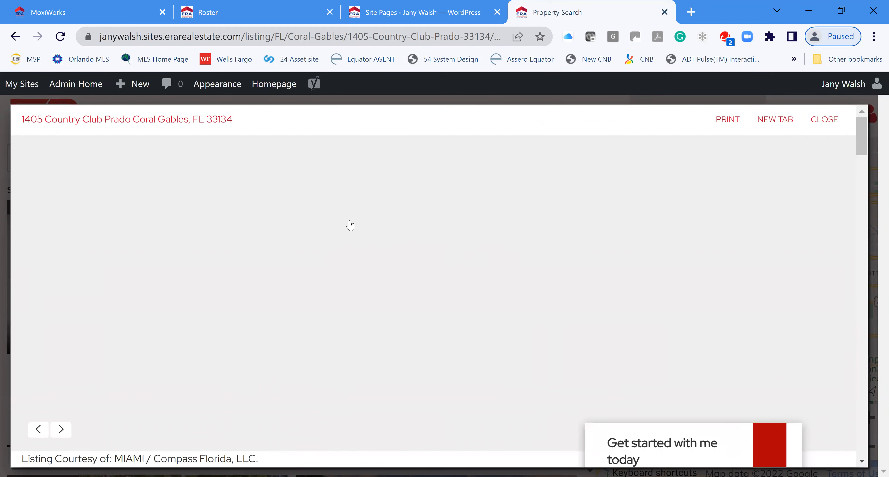
{"action": "scroll", "coordinate": [749, 369], "scroll_direction": "down", "scroll_amount": 5}
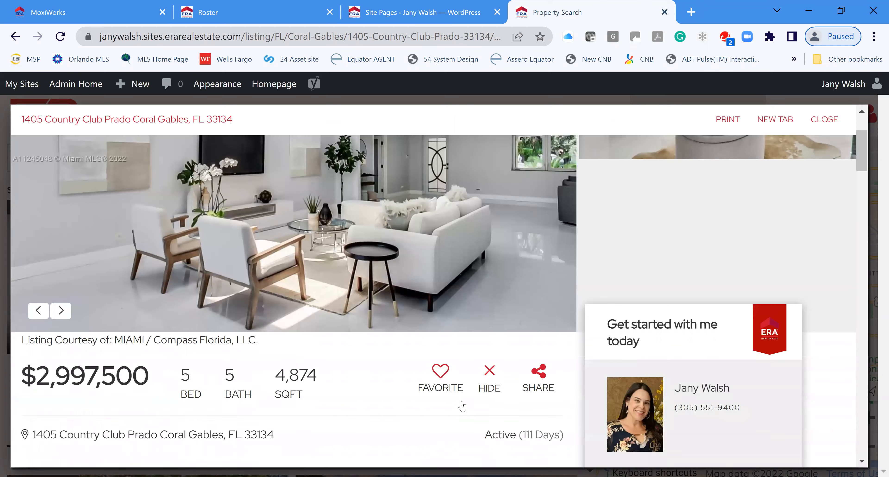
{"action": "scroll", "coordinate": [501, 365], "scroll_direction": "down", "scroll_amount": 4}
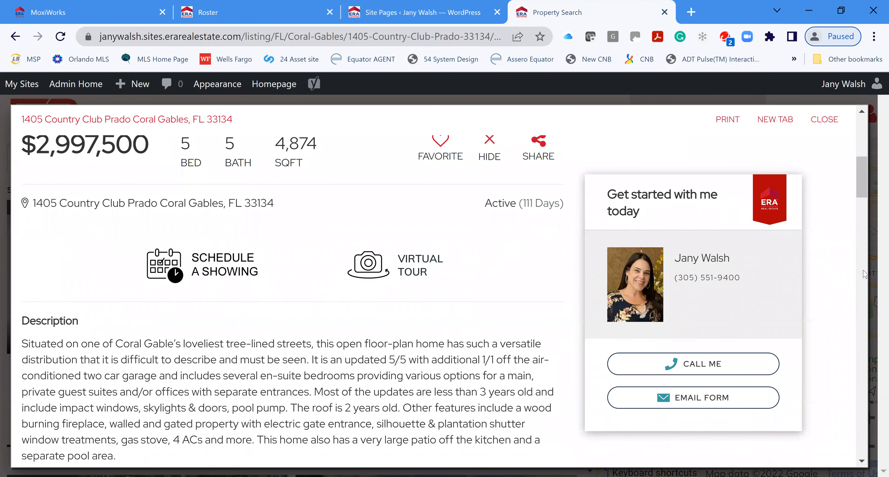
{"action": "scroll", "coordinate": [347, 421], "scroll_direction": "down", "scroll_amount": 6}
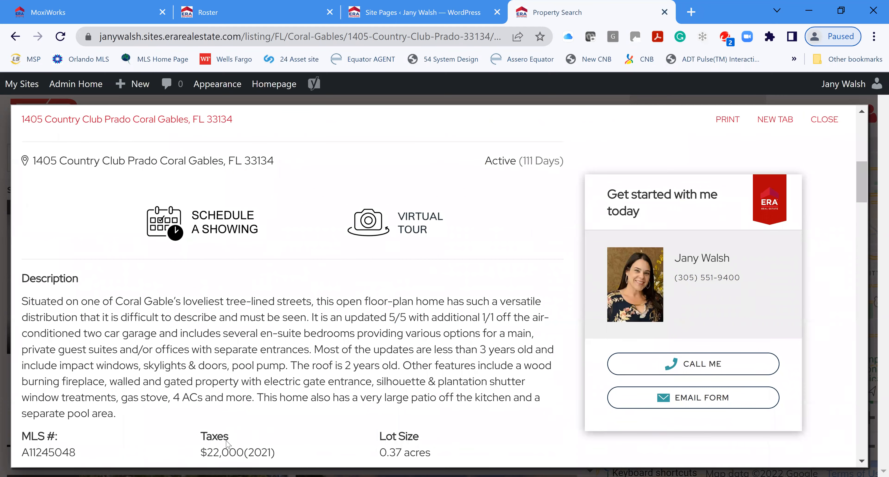
Step: Review the remaining property details of the open Coral Gables listing and close it
{"action": "scroll", "coordinate": [346, 421], "scroll_direction": "down", "scroll_amount": 10}
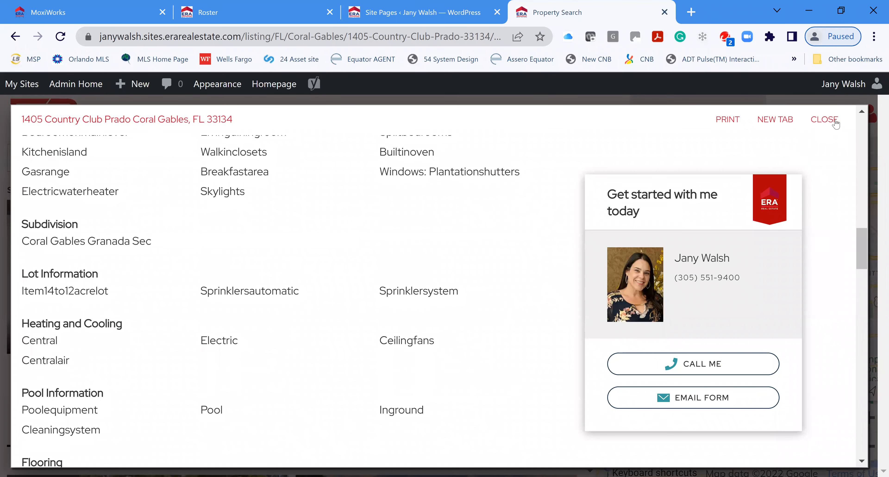
{"action": "left_click", "coordinate": [161, 365]}
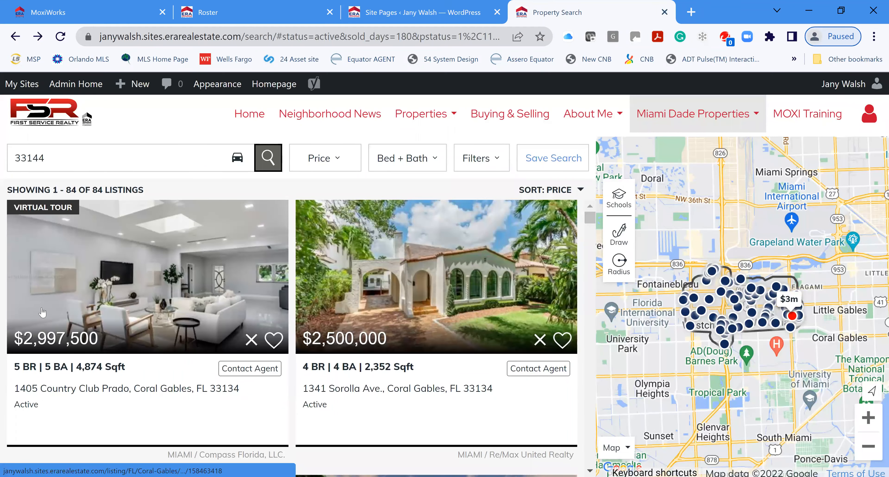
{"action": "left_click", "coordinate": [671, 118]}
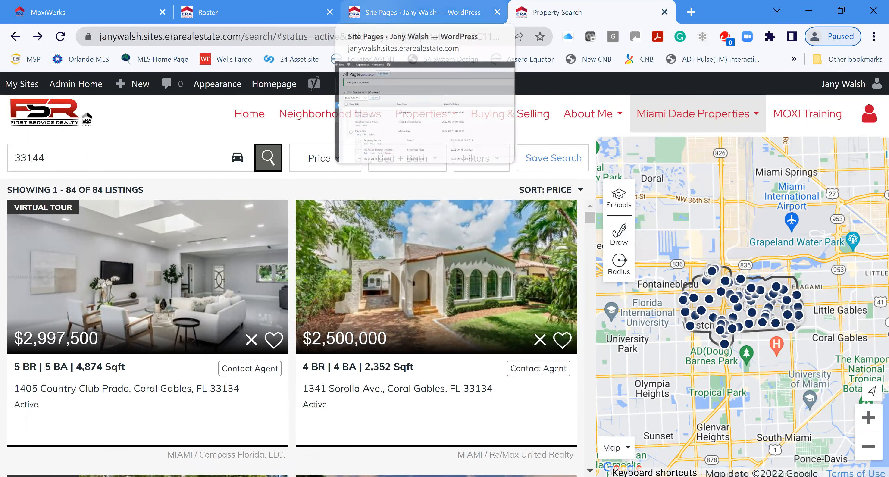
Step: Search the public property search page for listings in Orlando, FL, USA
{"action": "left_click", "coordinate": [373, 15]}
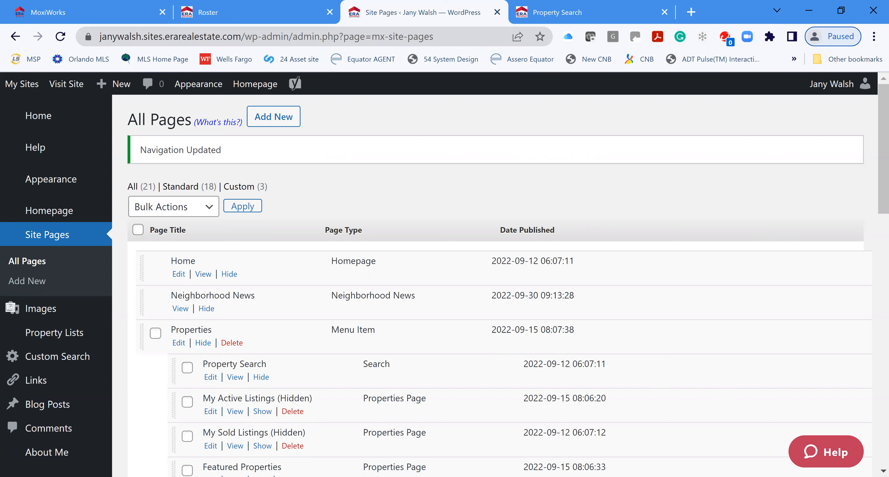
{"action": "left_click", "coordinate": [571, 13]}
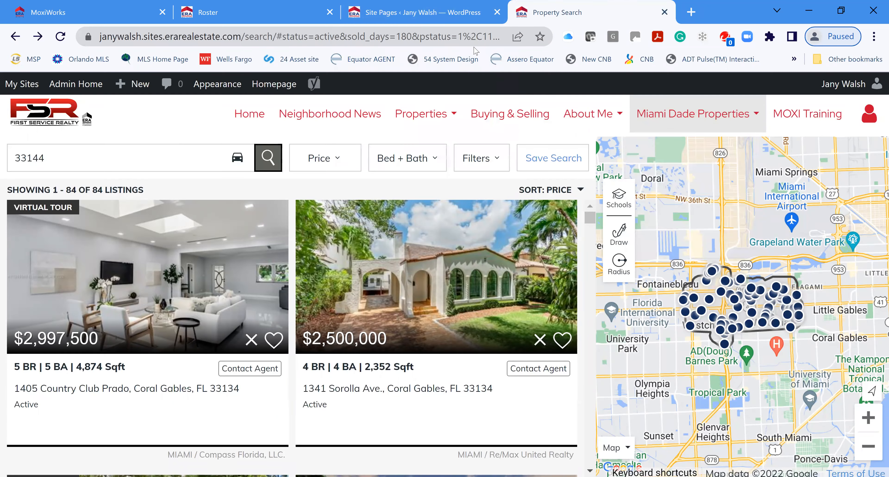
{"action": "left_click", "coordinate": [74, 157]}
{"action": "type", "text": "or"}
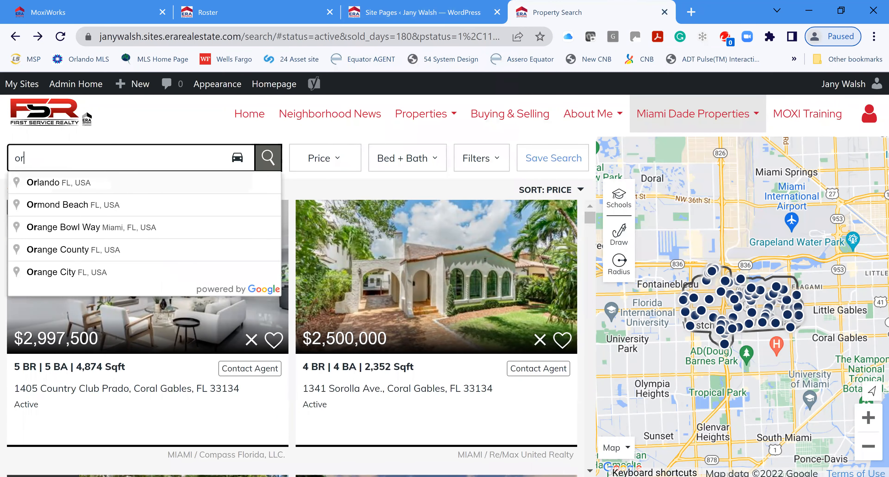
{"action": "type", "text": "lan"}
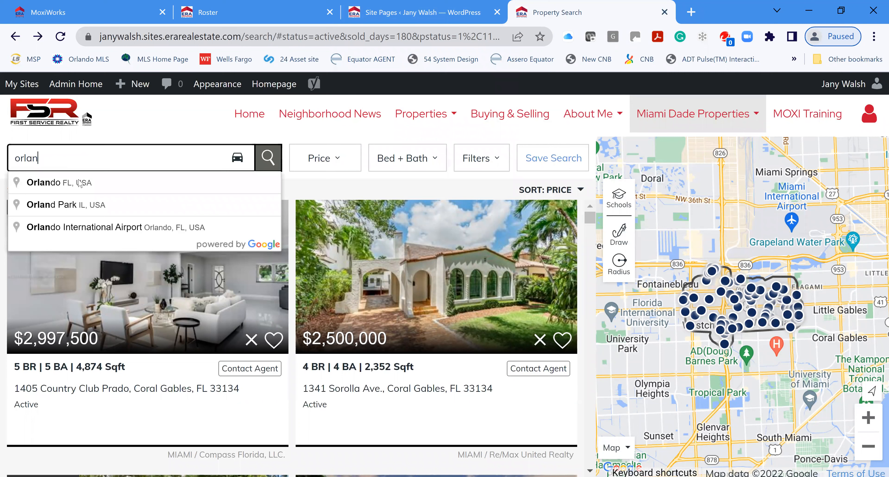
{"action": "left_click", "coordinate": [86, 184]}
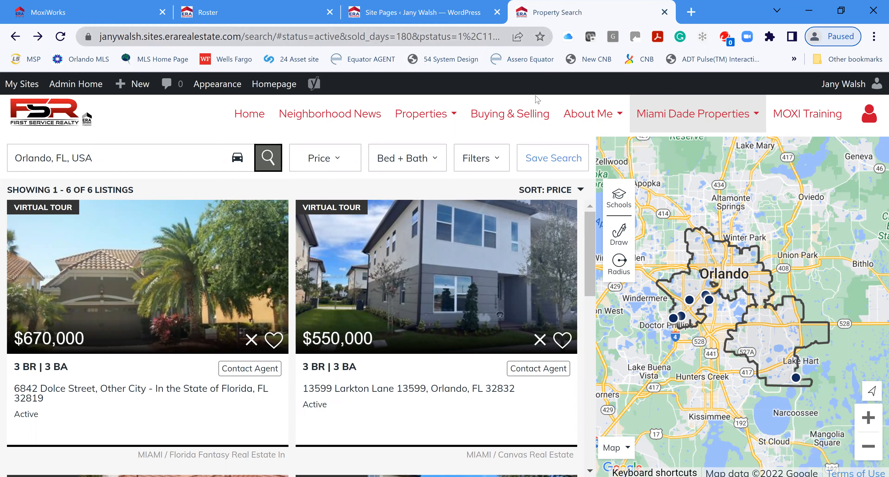
Step: Search the property listings for ZIP code 32952 and look through the listing cards
{"action": "mouse_move", "coordinate": [767, 122]}
{"action": "left_click", "coordinate": [122, 159]}
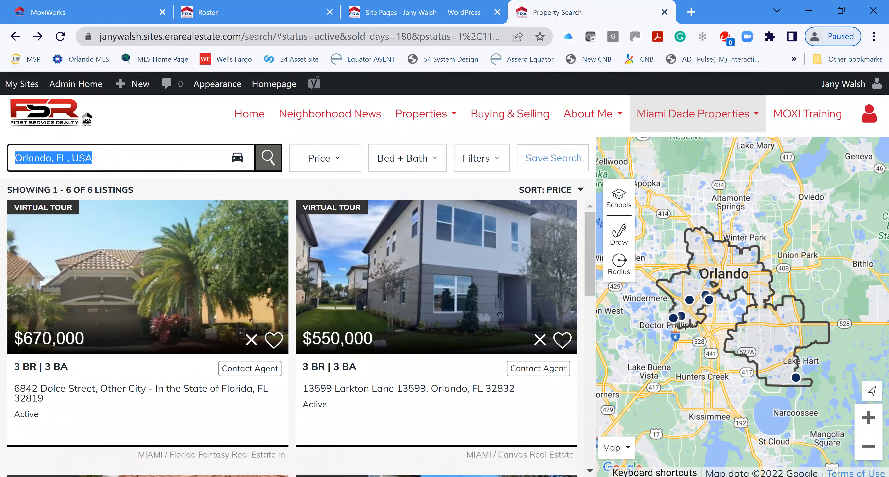
{"action": "type", "text": "3295"}
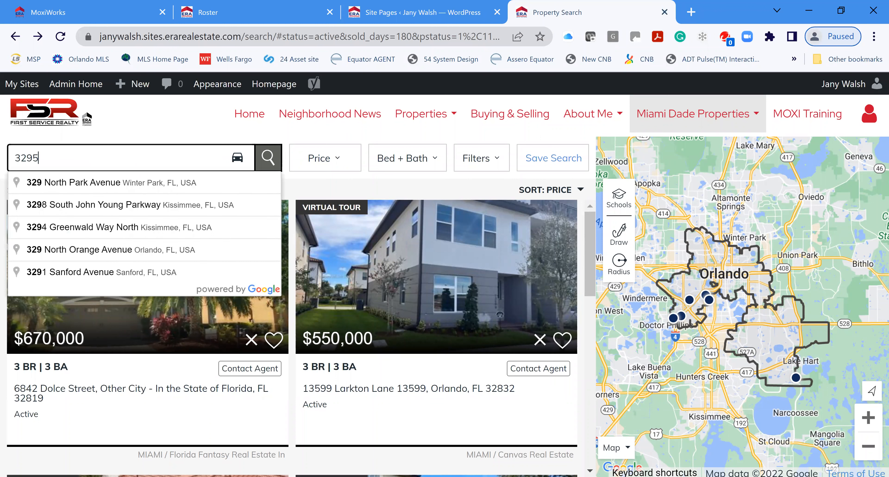
{"action": "type", "text": "2"}
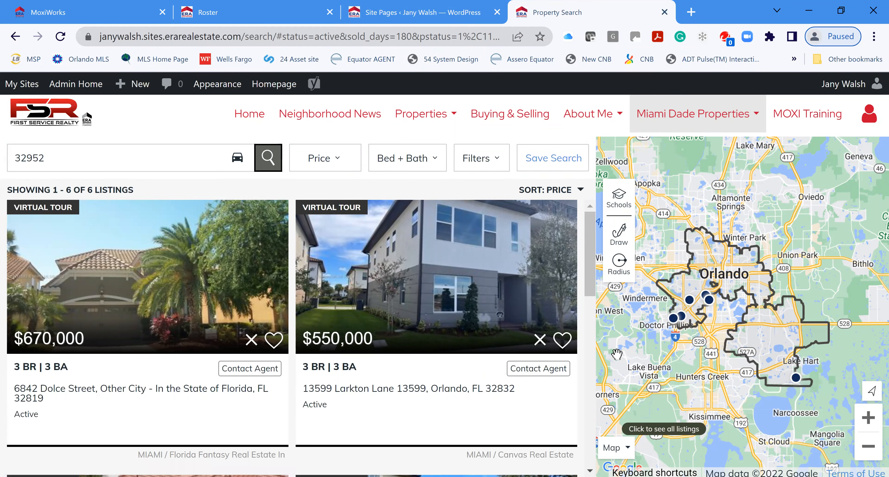
{"action": "scroll", "coordinate": [439, 372], "scroll_direction": "down", "scroll_amount": 15}
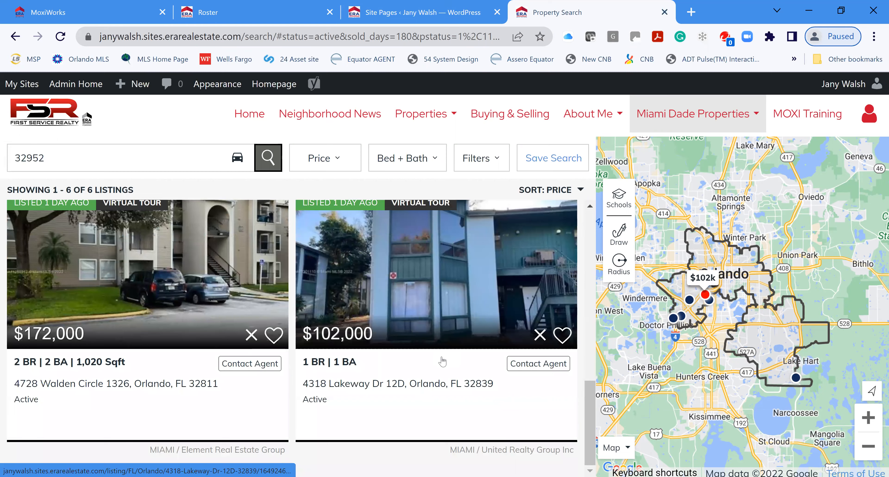
{"action": "scroll", "coordinate": [443, 359], "scroll_direction": "up", "scroll_amount": 15}
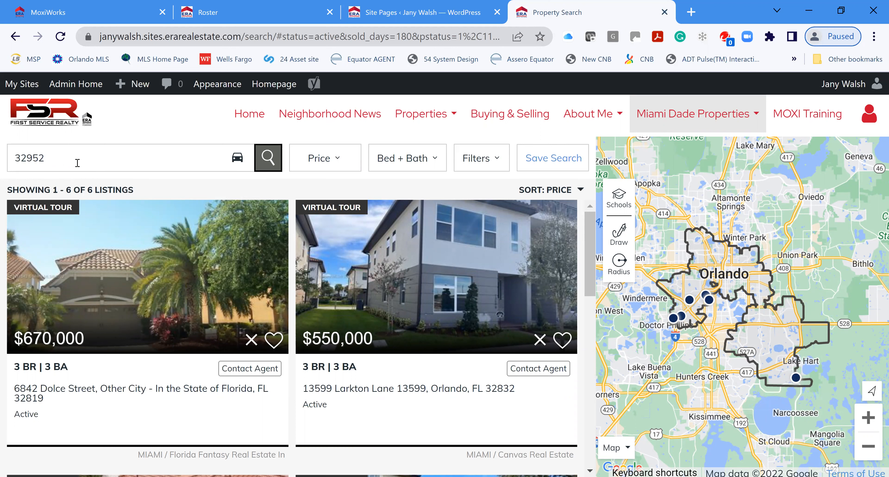
Step: Replace the ZIP code search with Orlando, choosing the suggested Orlando, FL, USA location
{"action": "left_click", "coordinate": [70, 170]}
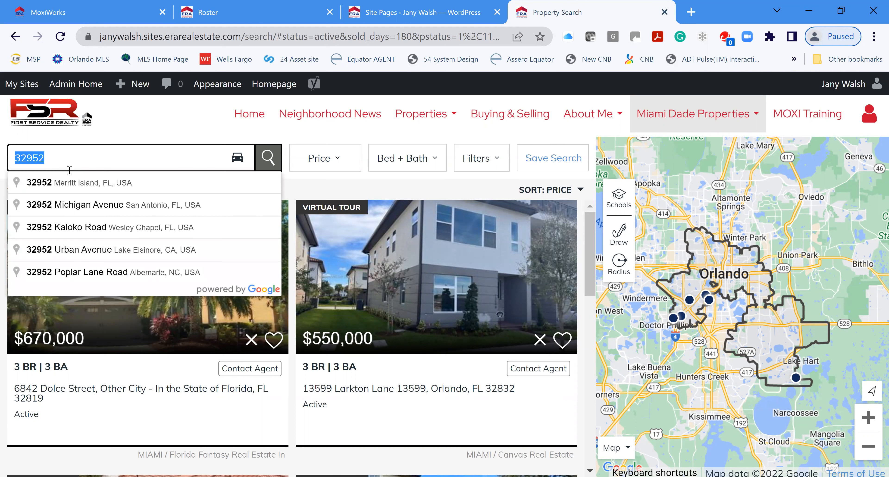
{"action": "type", "text": "orland"}
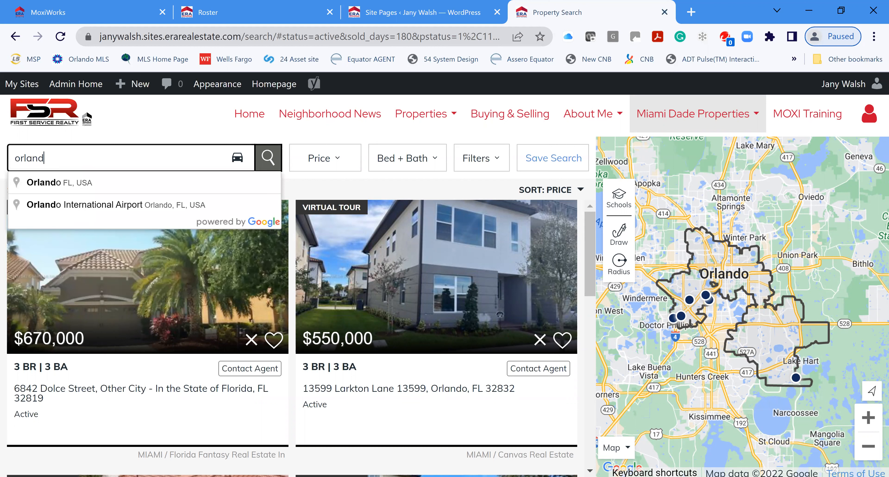
{"action": "type", "text": "o"}
{"action": "key", "text": "Return"}
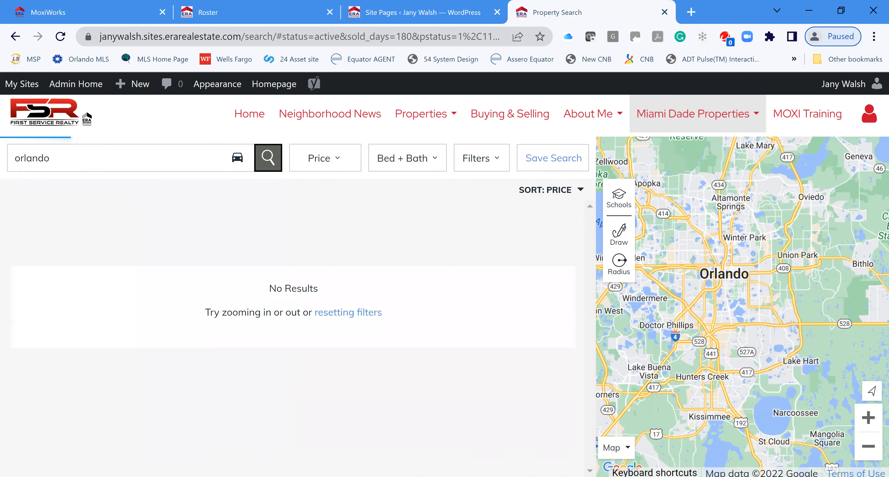
{"action": "left_click", "coordinate": [98, 157]}
{"action": "left_click", "coordinate": [100, 184]}
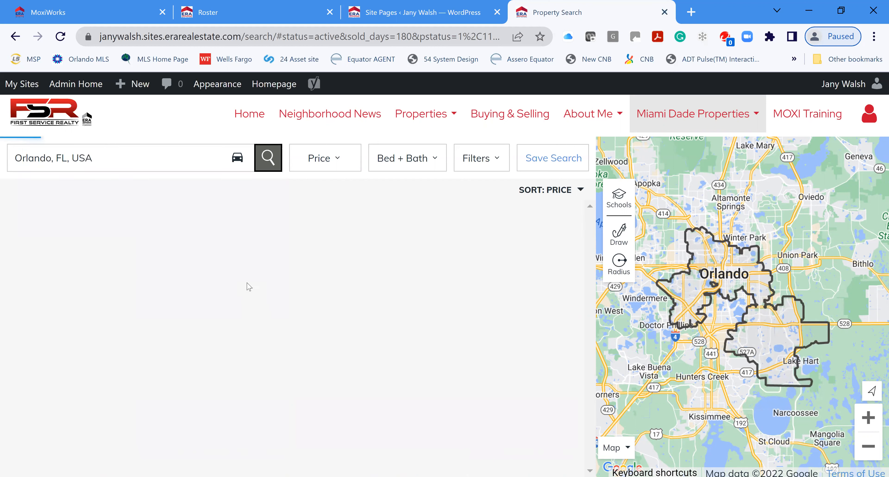
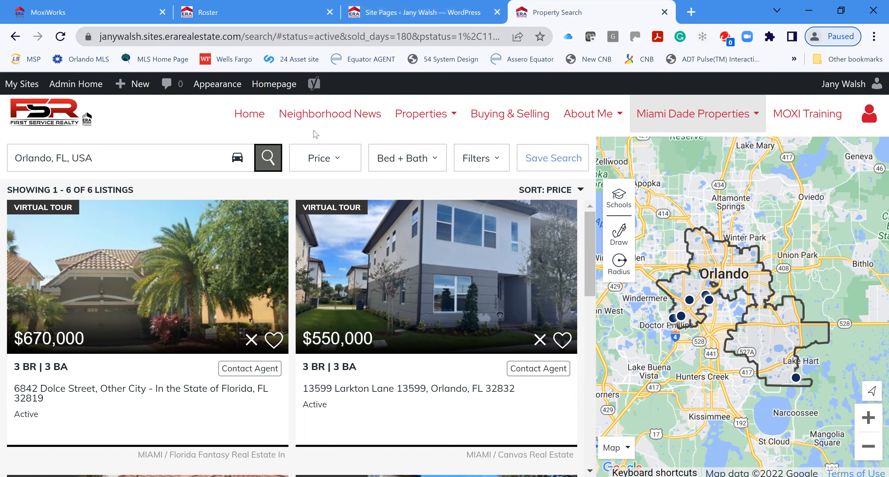
Step: Return to the WordPress site pages and open the Home page for editing at its Custom Search Module
{"action": "left_click", "coordinate": [403, 13]}
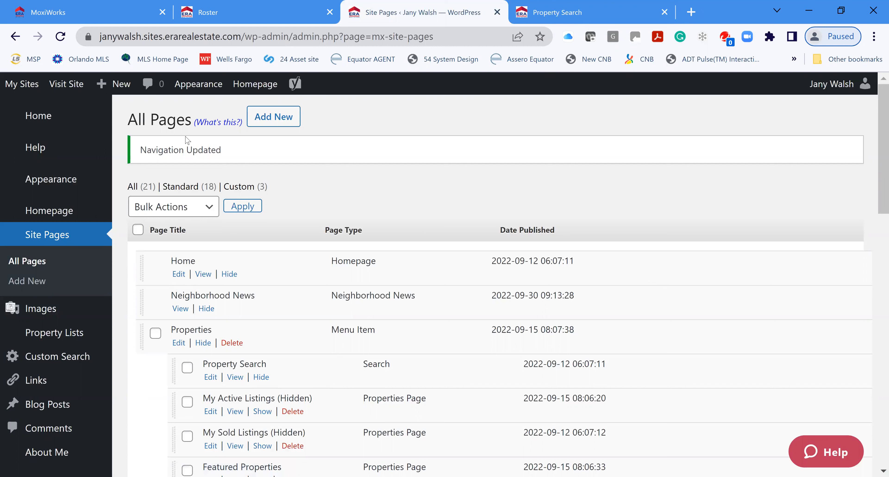
{"action": "left_click", "coordinate": [178, 274]}
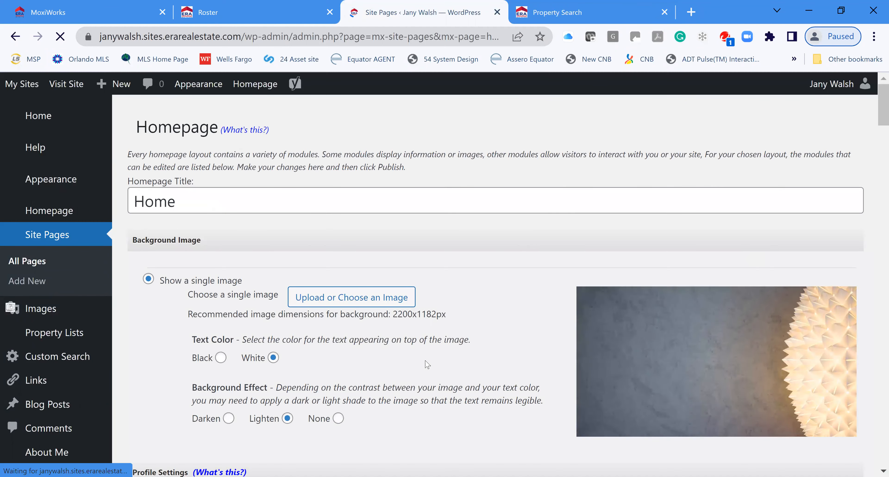
{"action": "scroll", "coordinate": [433, 362], "scroll_direction": "down", "scroll_amount": 3}
{"action": "scroll", "coordinate": [435, 347], "scroll_direction": "down", "scroll_amount": 8}
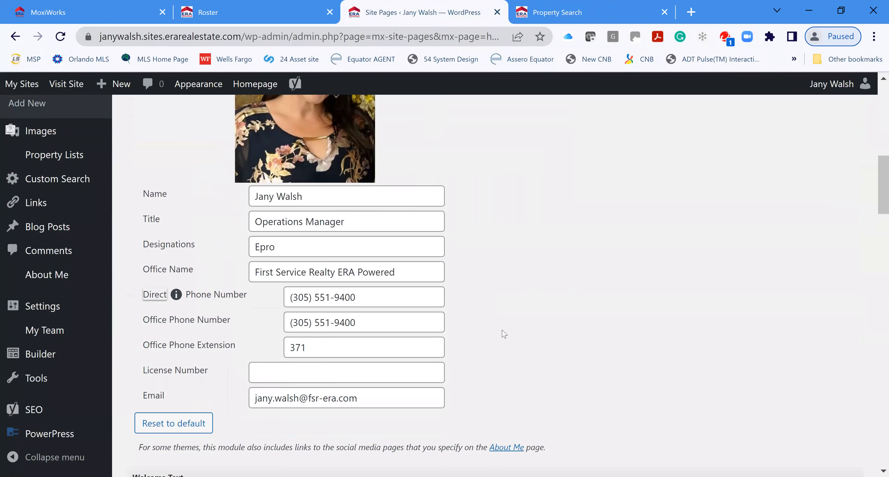
{"action": "scroll", "coordinate": [500, 336], "scroll_direction": "down", "scroll_amount": 10}
{"action": "scroll", "coordinate": [517, 332], "scroll_direction": "down", "scroll_amount": 12}
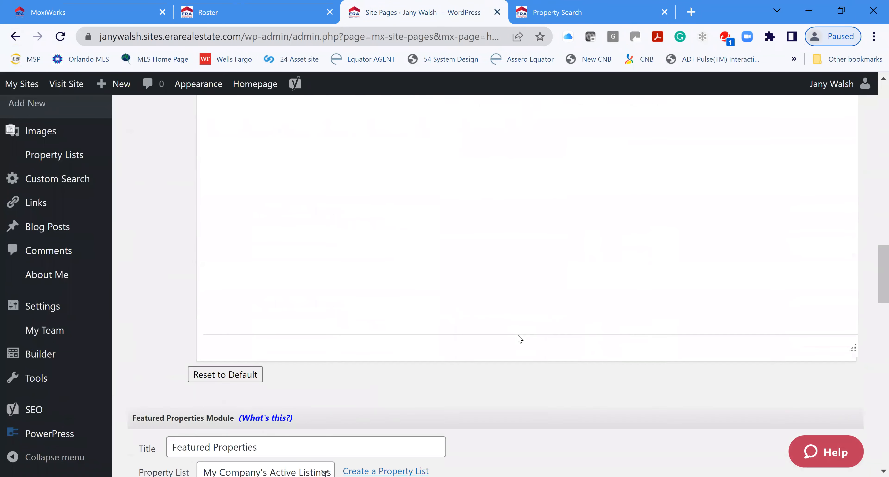
{"action": "scroll", "coordinate": [500, 326], "scroll_direction": "down", "scroll_amount": 2}
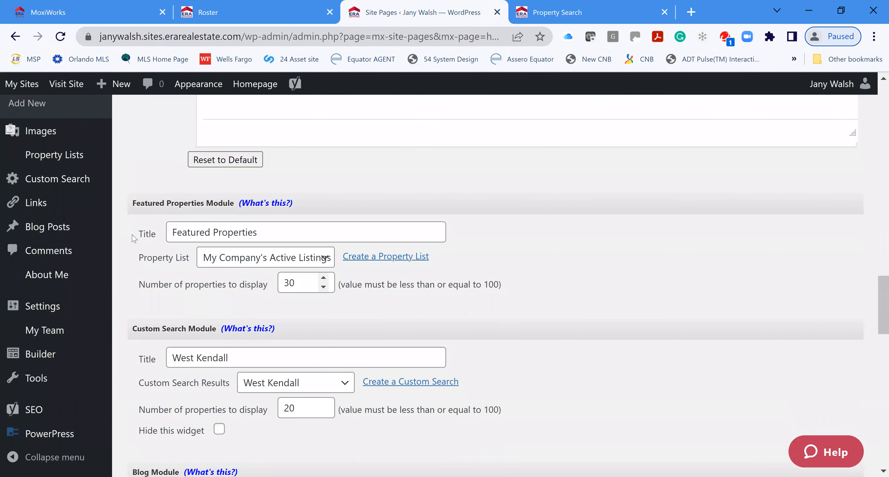
{"action": "scroll", "coordinate": [542, 343], "scroll_direction": "down", "scroll_amount": 2}
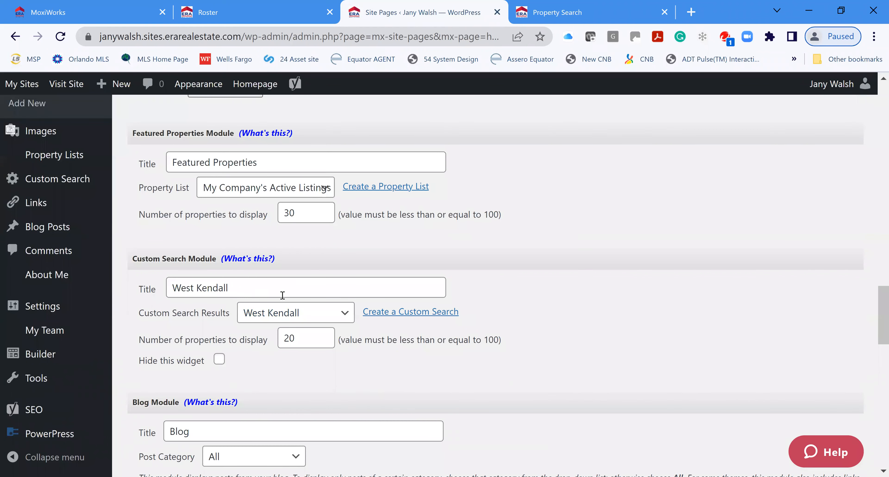
Step: Set the Custom Search Module's results to Hammocks in Kendall and its title to The Hammocks
{"action": "left_click", "coordinate": [331, 314]}
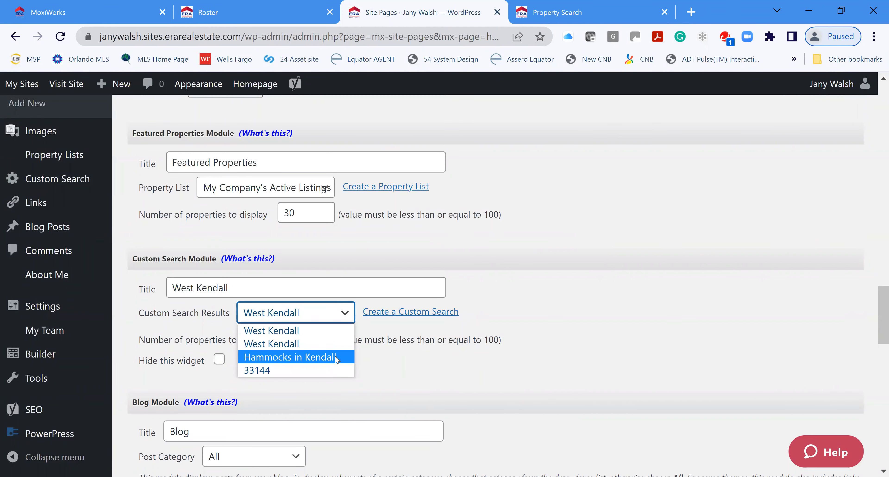
{"action": "left_click", "coordinate": [337, 359]}
{"action": "left_click", "coordinate": [251, 287]}
{"action": "key", "text": "ctrl+a"}
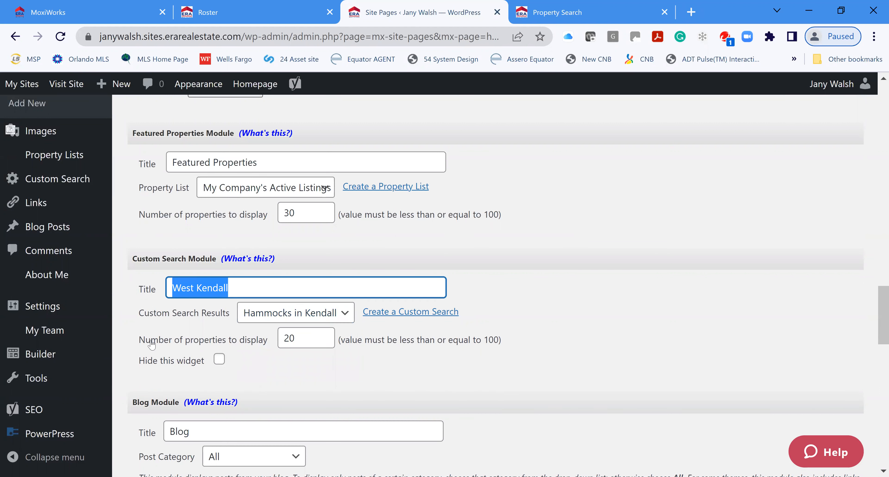
{"action": "type", "text": "The "}
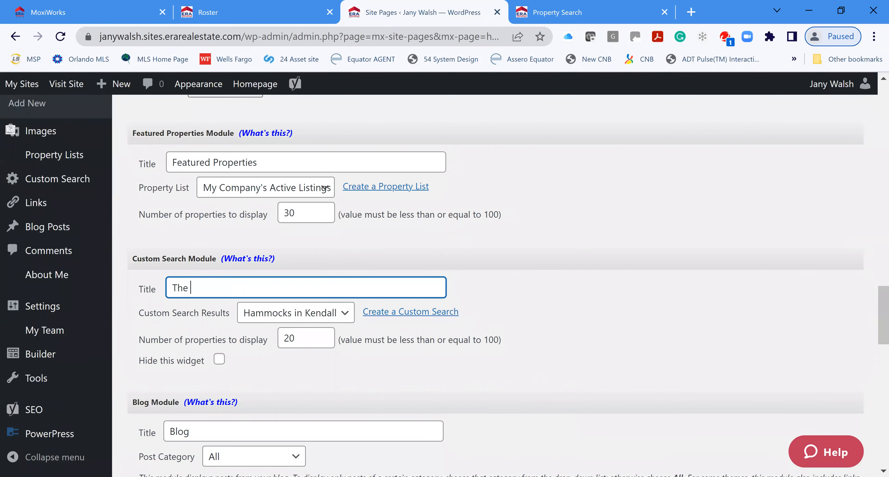
{"action": "type", "text": "Hammocks"}
{"action": "left_click", "coordinate": [329, 371]}
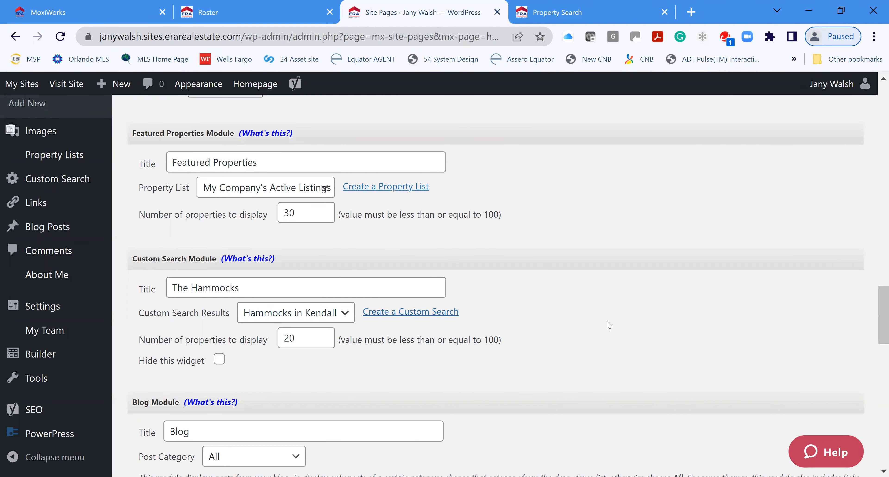
Step: Publish the homepage changes
{"action": "scroll", "coordinate": [549, 333], "scroll_direction": "down", "scroll_amount": 8}
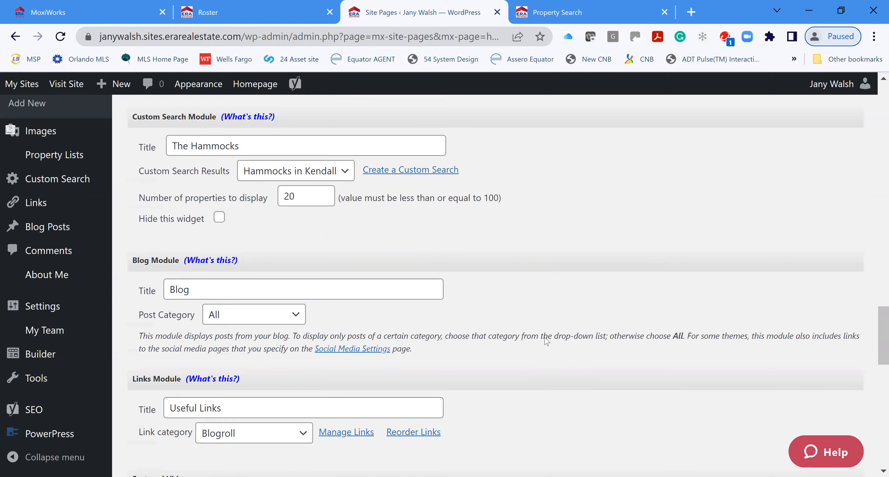
{"action": "scroll", "coordinate": [535, 316], "scroll_direction": "down", "scroll_amount": 15}
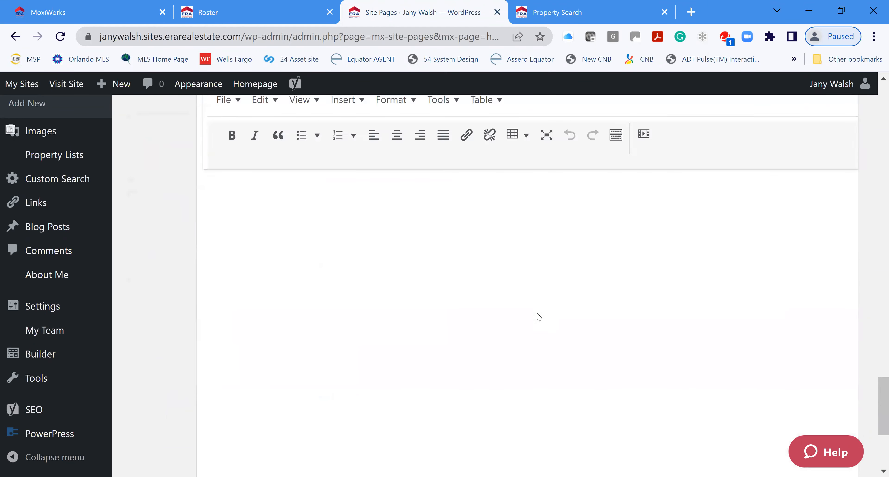
{"action": "left_click", "coordinate": [156, 409]}
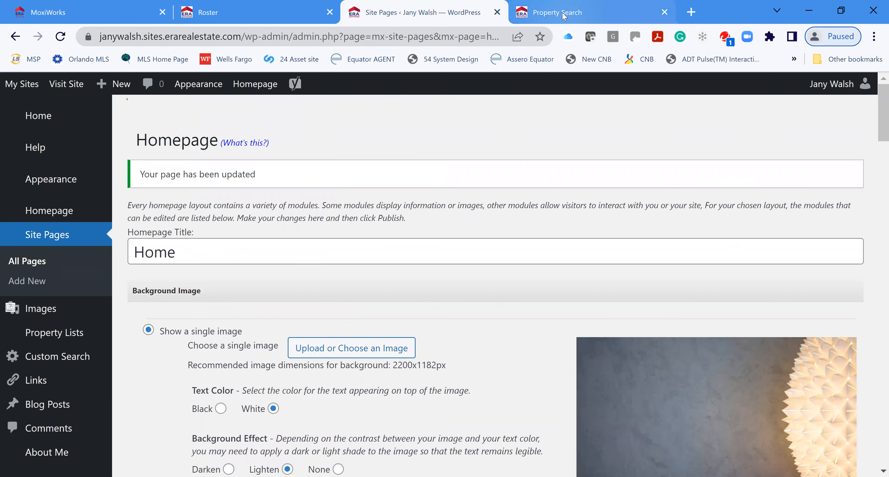
Step: Reload the public website and open its Home page to check the published changes
{"action": "mouse_move", "coordinate": [564, 15]}
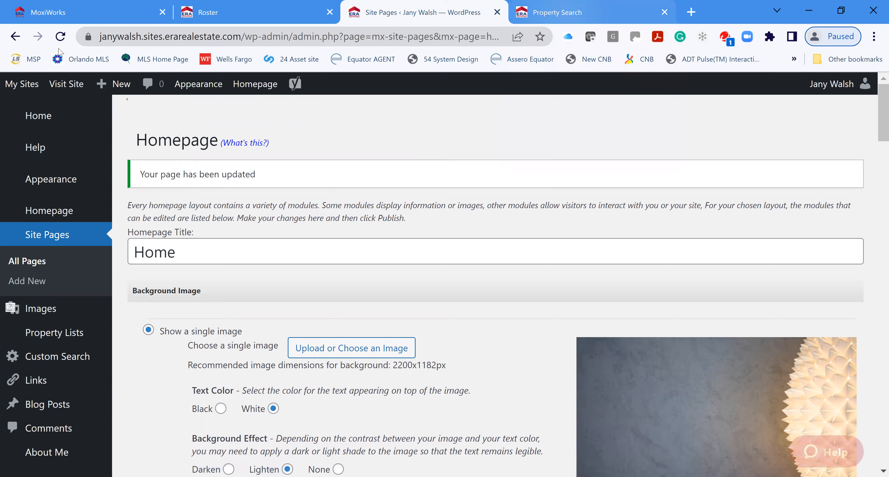
{"action": "left_click", "coordinate": [564, 15]}
{"action": "left_click", "coordinate": [60, 36]}
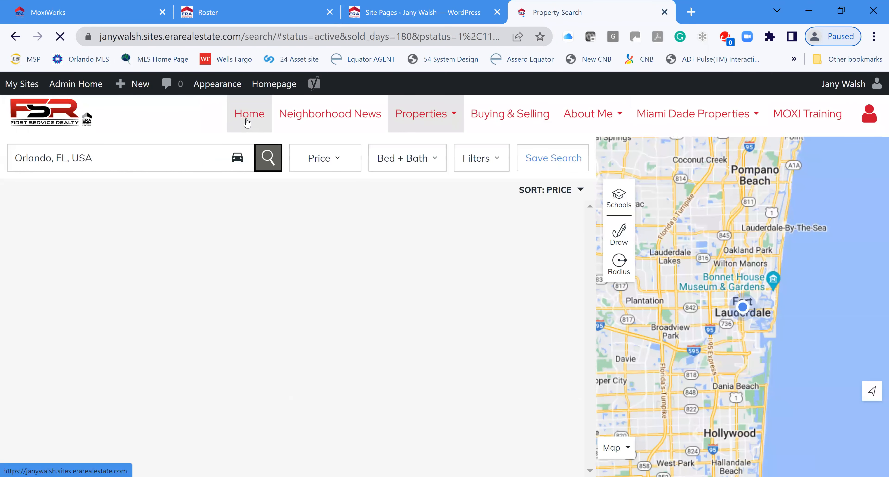
{"action": "left_click", "coordinate": [259, 133]}
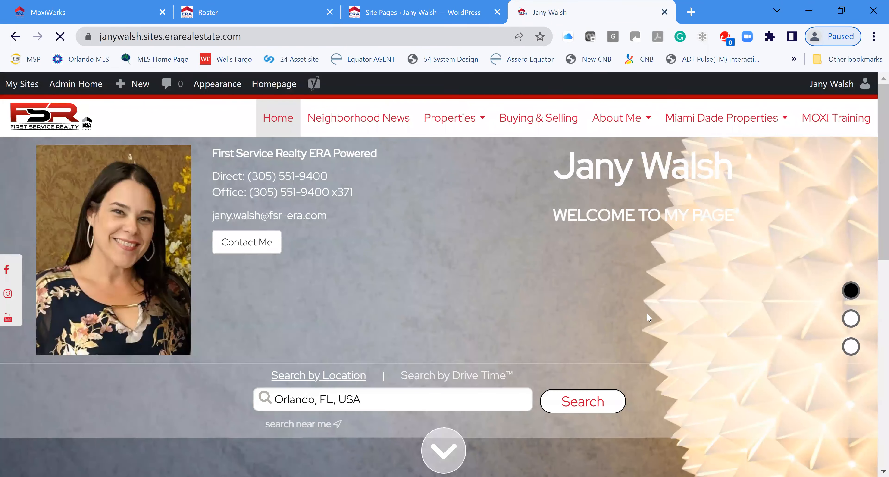
{"action": "scroll", "coordinate": [672, 286], "scroll_direction": "down", "scroll_amount": 2}
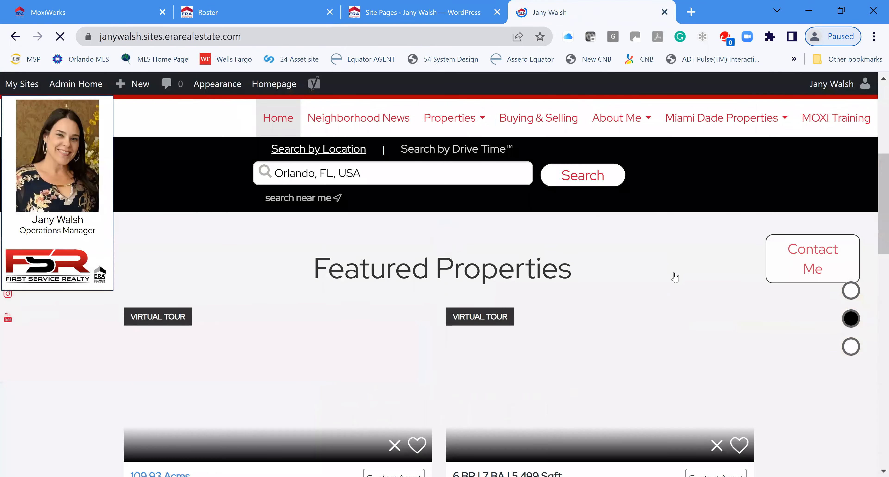
{"action": "scroll", "coordinate": [674, 279], "scroll_direction": "down", "scroll_amount": 3}
{"action": "scroll", "coordinate": [497, 312], "scroll_direction": "up", "scroll_amount": 4}
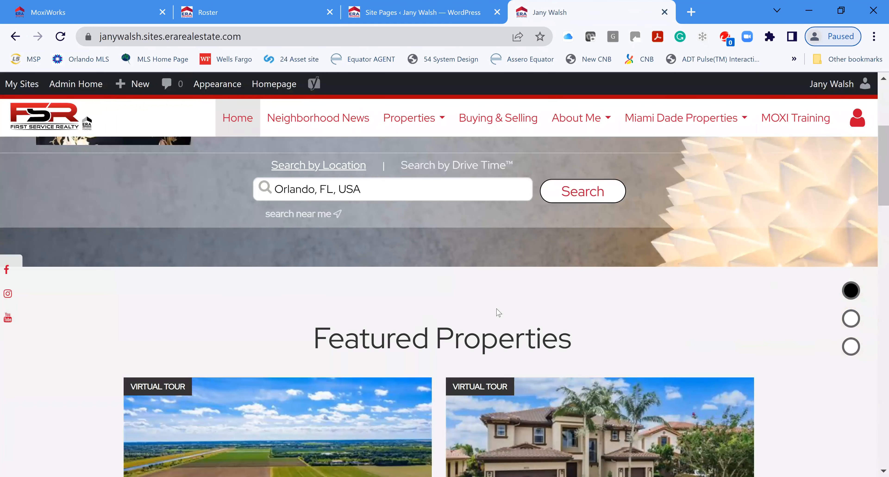
Step: Review the Featured Properties and The Hammocks sections on the homepage, and open the full Hammocks in Kendall listings
{"action": "scroll", "coordinate": [498, 313], "scroll_direction": "down", "scroll_amount": 2}
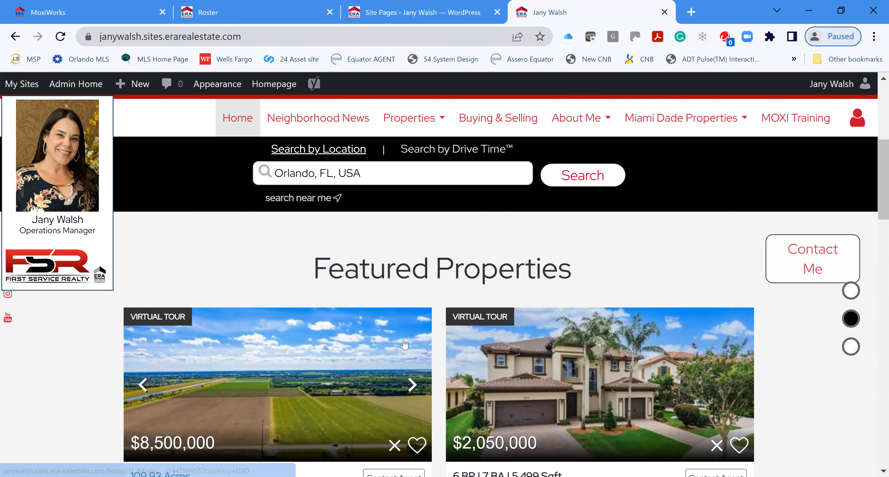
{"action": "scroll", "coordinate": [530, 326], "scroll_direction": "down", "scroll_amount": 8}
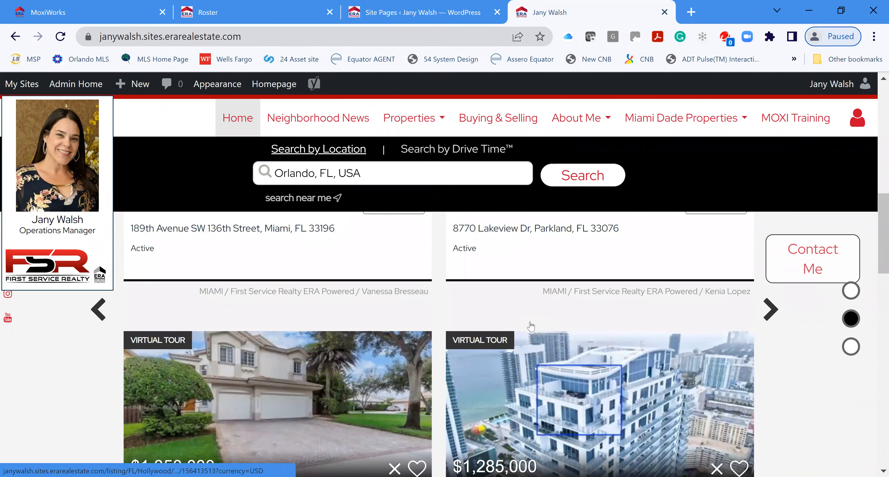
{"action": "scroll", "coordinate": [530, 326], "scroll_direction": "down", "scroll_amount": 10}
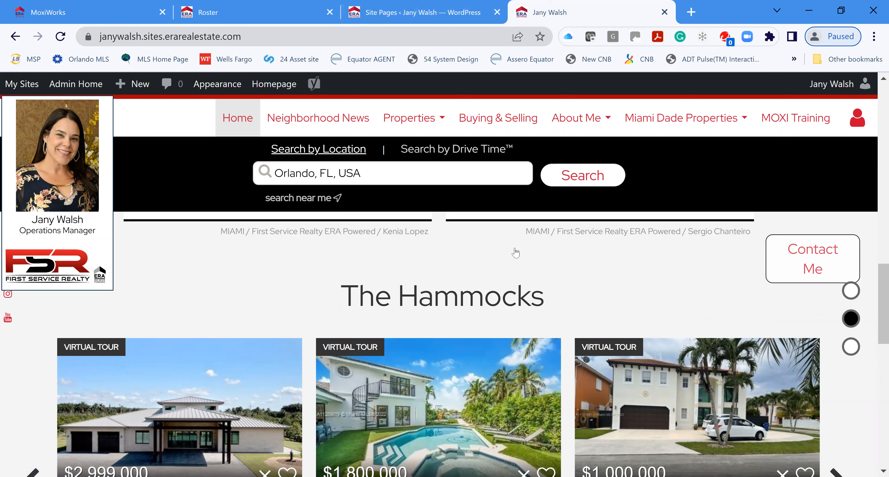
{"action": "scroll", "coordinate": [386, 346], "scroll_direction": "down", "scroll_amount": 2}
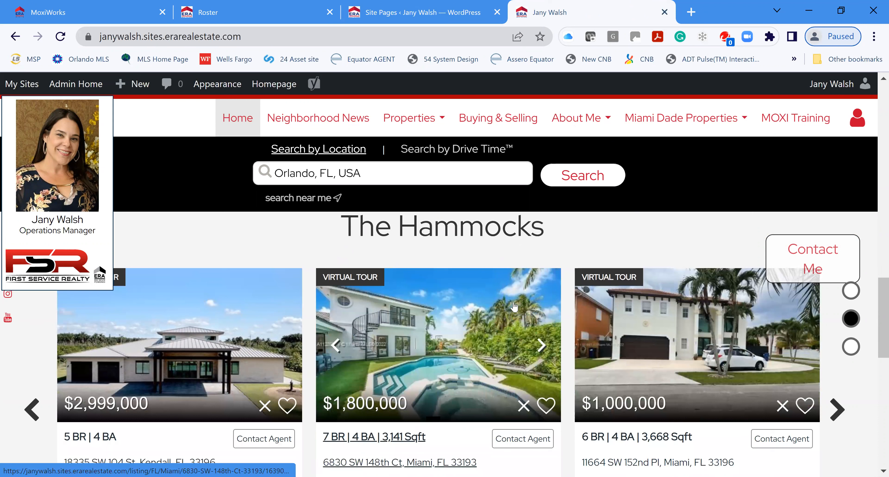
{"action": "scroll", "coordinate": [586, 393], "scroll_direction": "down", "scroll_amount": 4}
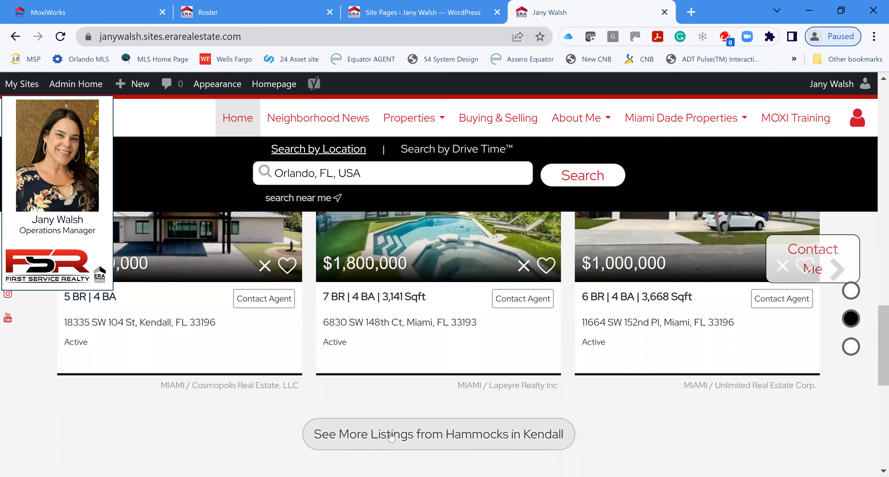
{"action": "left_click", "coordinate": [391, 437]}
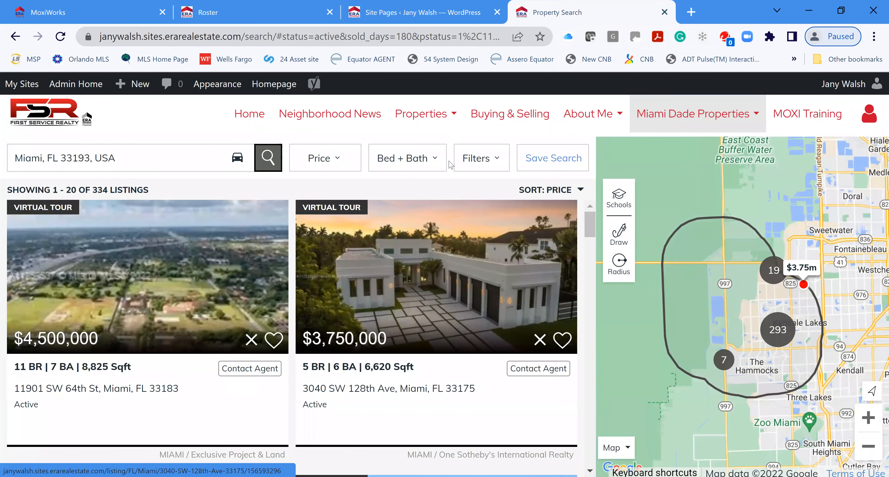
Step: Return to the homepage editor and examine the property list options of the Featured Properties Module
{"action": "key", "text": "ctrl+shift+Tab"}
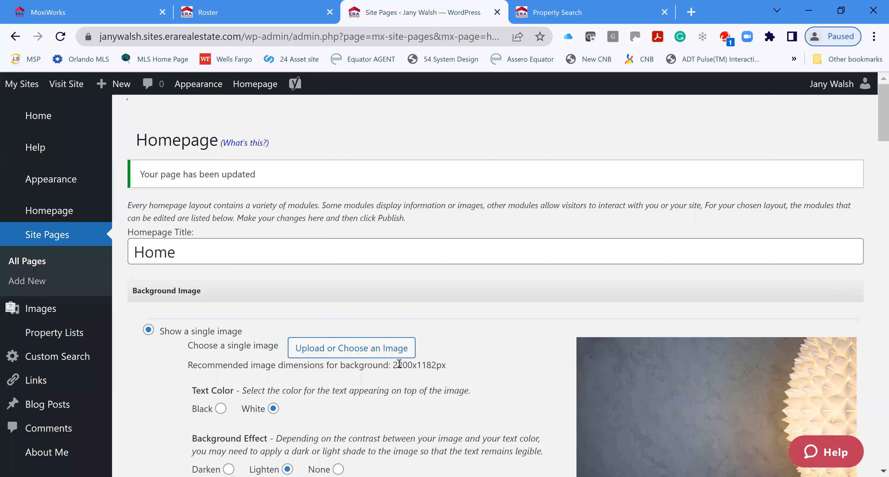
{"action": "scroll", "coordinate": [436, 366], "scroll_direction": "down", "scroll_amount": 8}
{"action": "scroll", "coordinate": [451, 373], "scroll_direction": "down", "scroll_amount": 20}
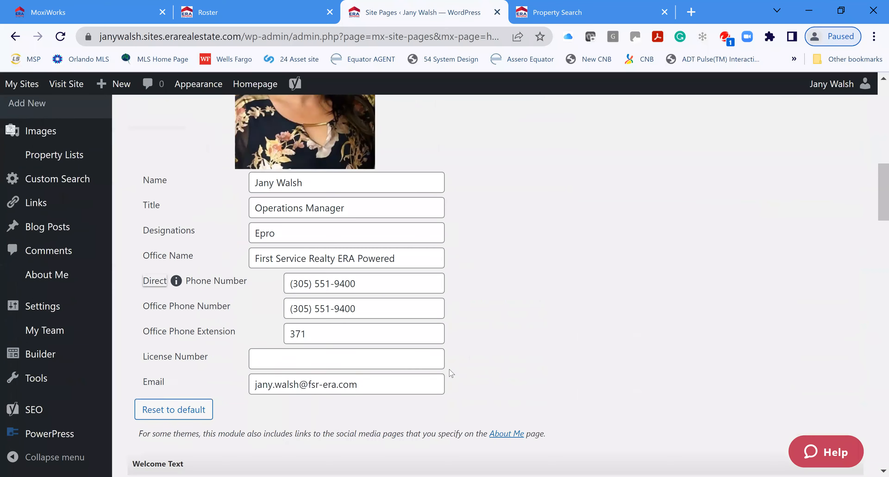
{"action": "scroll", "coordinate": [451, 387], "scroll_direction": "down", "scroll_amount": 9}
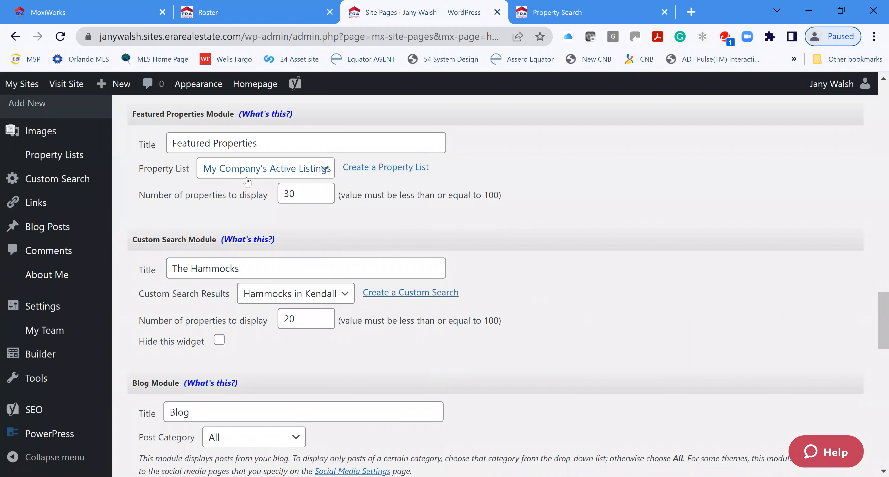
{"action": "left_click", "coordinate": [328, 170]}
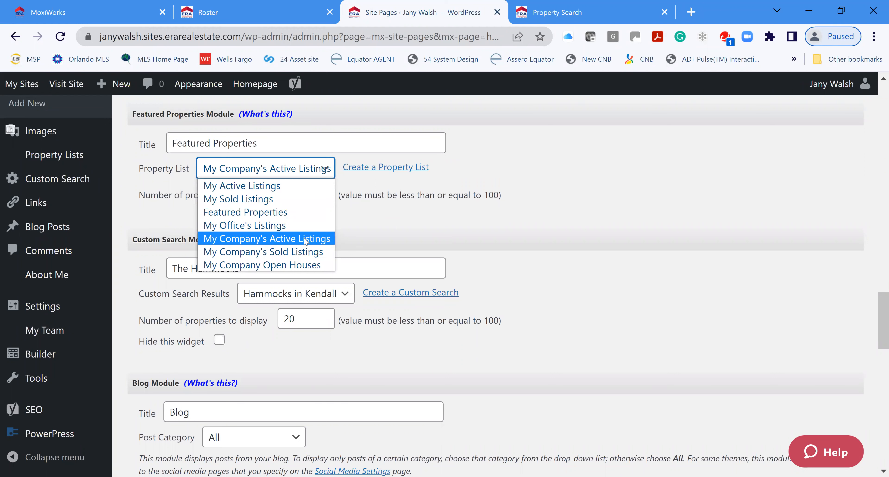
{"action": "left_click", "coordinate": [536, 207]}
{"action": "left_click", "coordinate": [535, 207]}
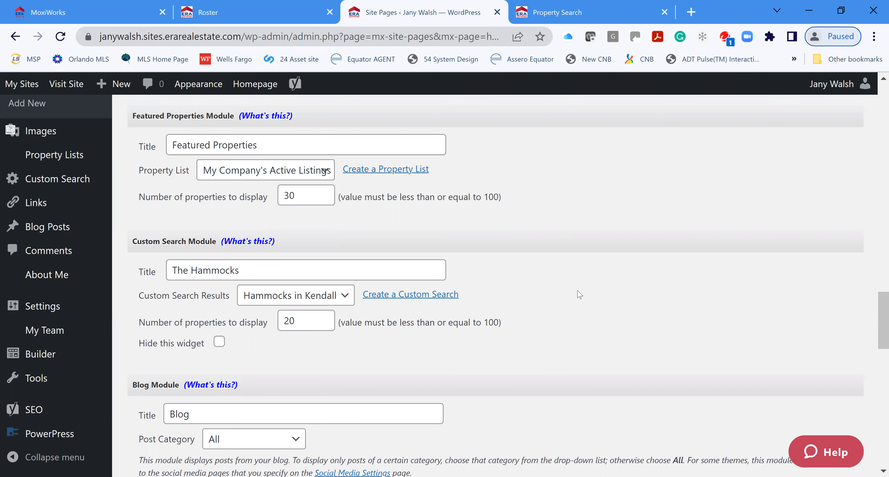
Step: Unhide the Mortgage Rate Settings widget at the end of the homepage modules and publish the page
{"action": "scroll", "coordinate": [583, 300], "scroll_direction": "up", "scroll_amount": 2}
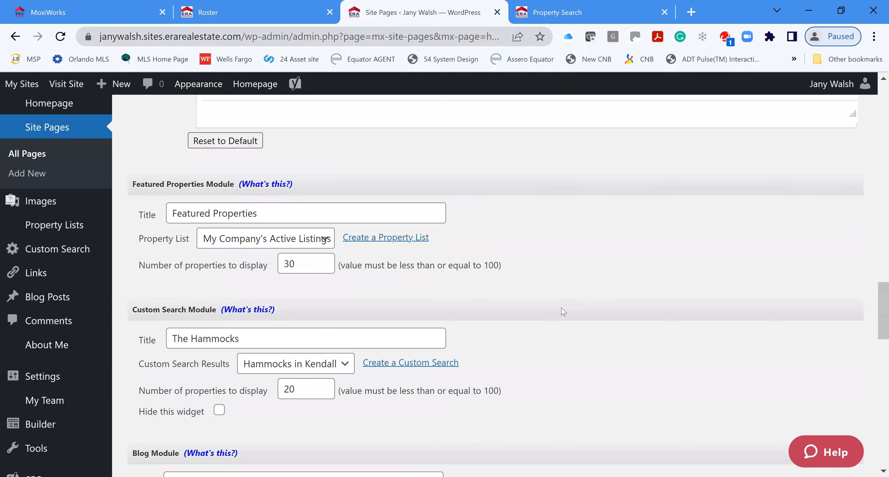
{"action": "scroll", "coordinate": [564, 312], "scroll_direction": "down", "scroll_amount": 6}
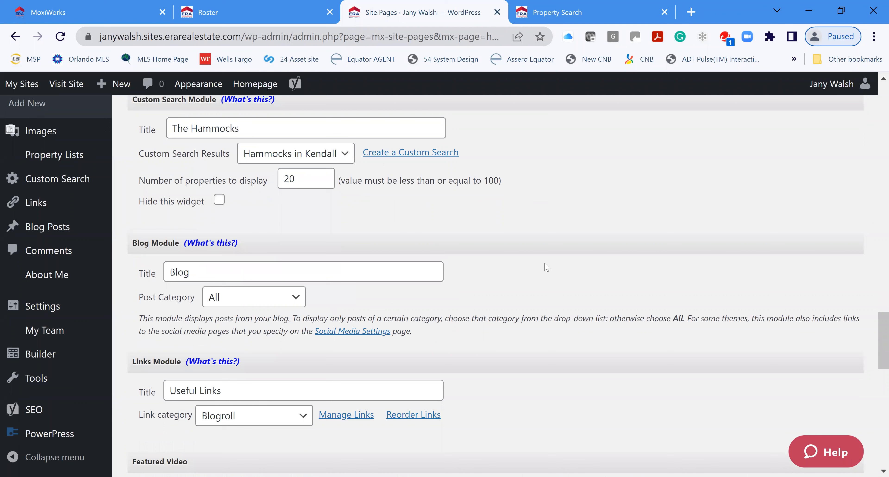
{"action": "scroll", "coordinate": [481, 304], "scroll_direction": "down", "scroll_amount": 2}
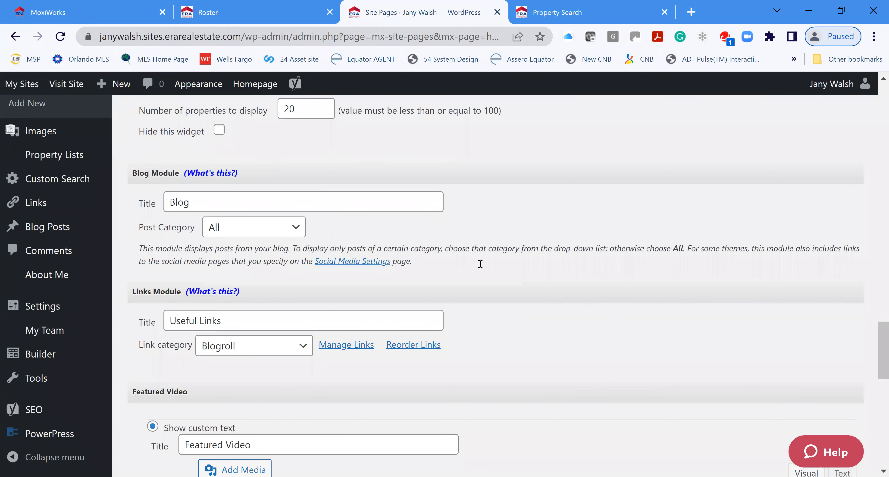
{"action": "scroll", "coordinate": [506, 341], "scroll_direction": "down", "scroll_amount": 15}
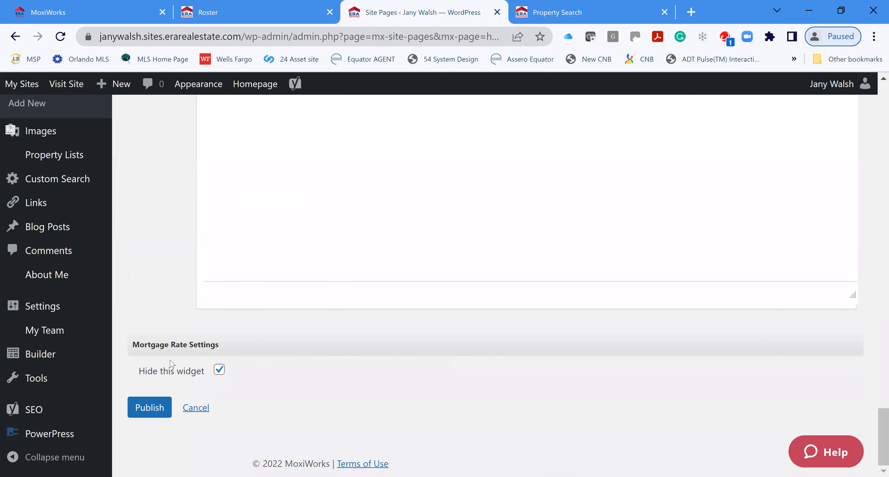
{"action": "left_click", "coordinate": [219, 370]}
{"action": "left_click", "coordinate": [151, 408]}
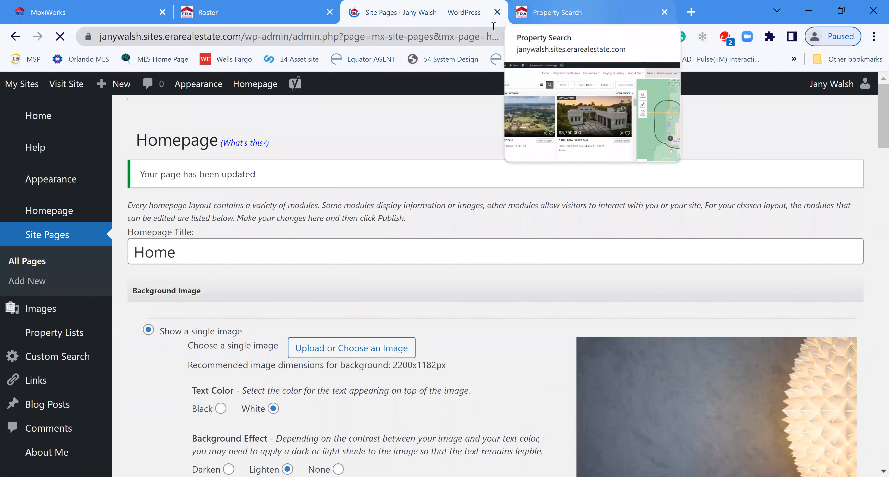
Step: Open the public homepage and review the Sample Mortgage Rates section below The Hammocks listings
{"action": "left_click", "coordinate": [545, 13]}
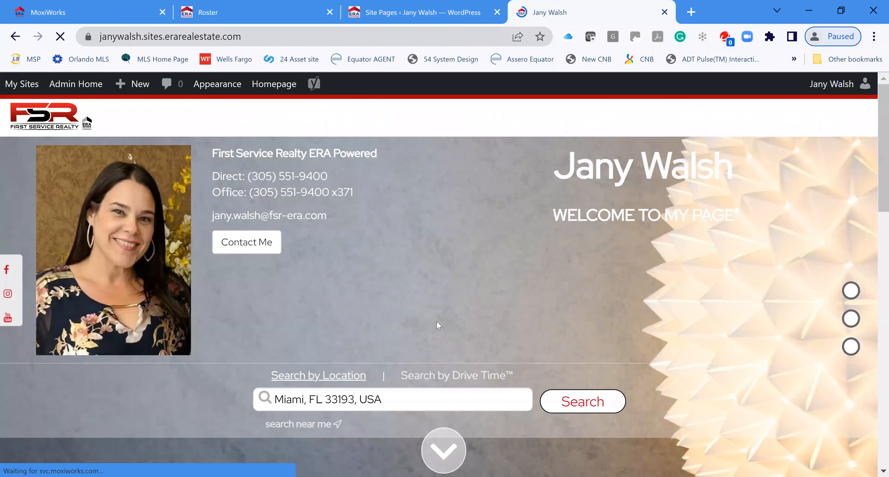
{"action": "scroll", "coordinate": [482, 345], "scroll_direction": "down", "scroll_amount": 15}
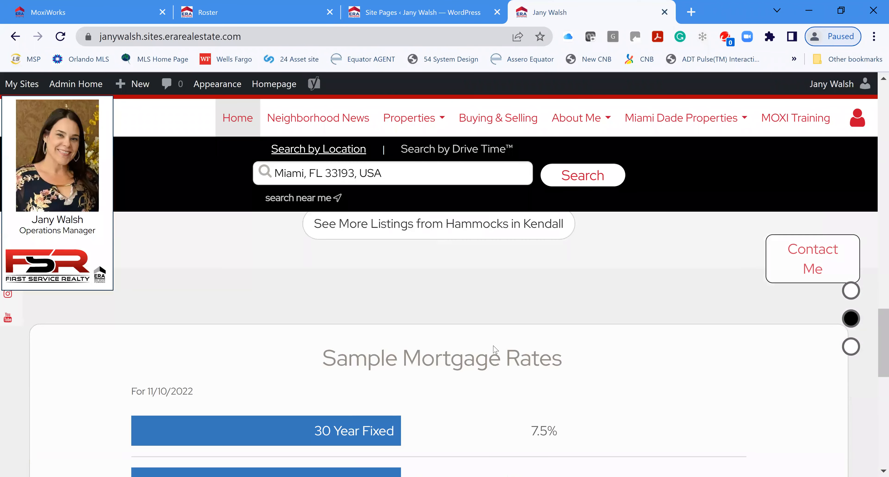
{"action": "scroll", "coordinate": [501, 349], "scroll_direction": "up", "scroll_amount": 5}
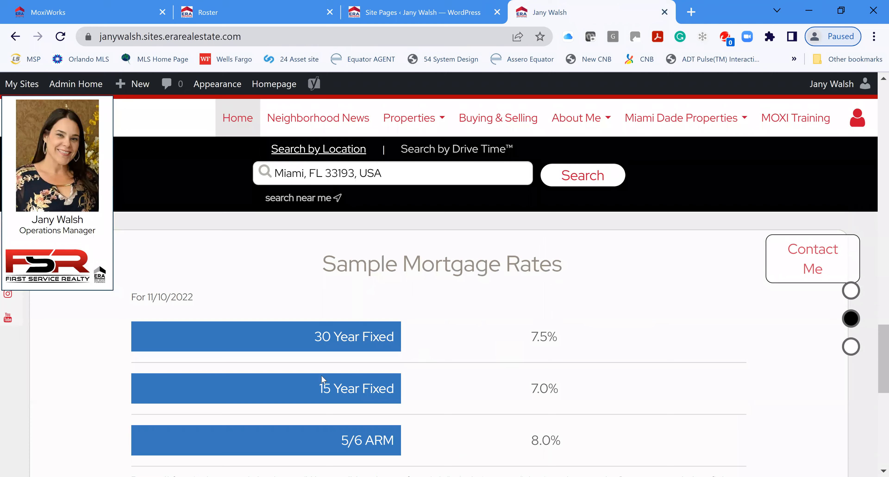
{"action": "scroll", "coordinate": [447, 363], "scroll_direction": "up", "scroll_amount": 6}
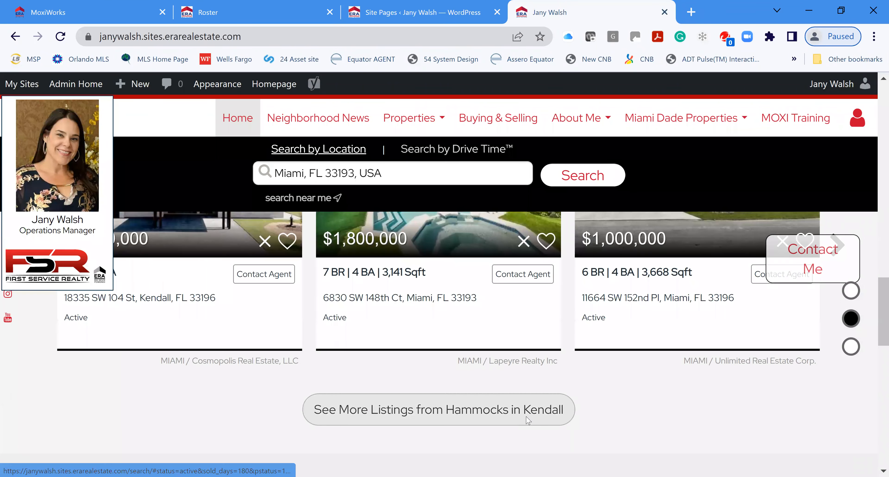
{"action": "scroll", "coordinate": [526, 417], "scroll_direction": "up", "scroll_amount": 6}
{"action": "scroll", "coordinate": [548, 400], "scroll_direction": "down", "scroll_amount": 18}
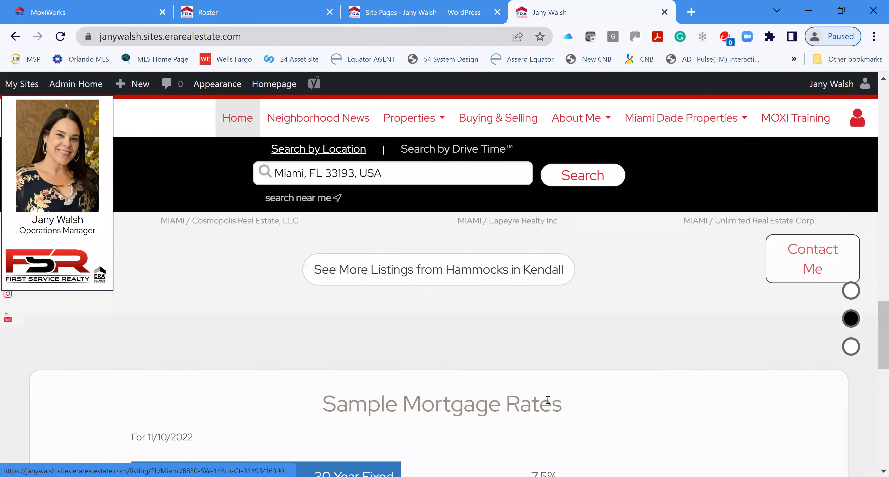
{"action": "scroll", "coordinate": [549, 399], "scroll_direction": "down", "scroll_amount": 4}
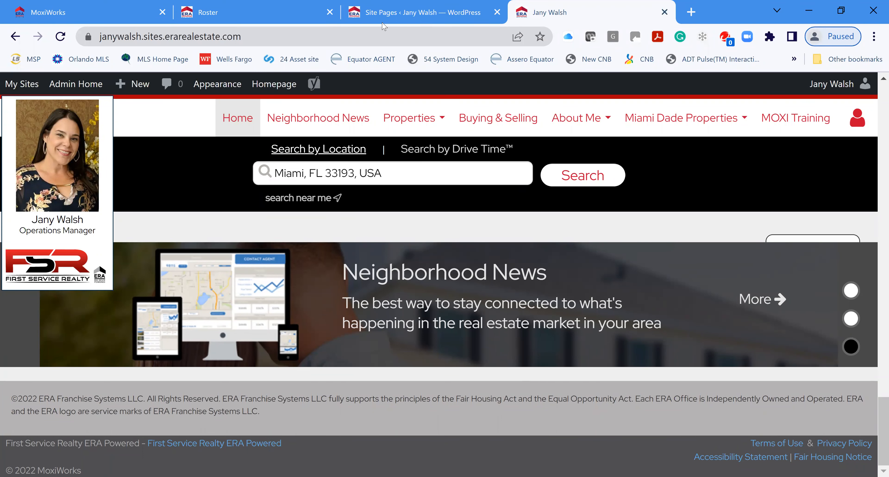
Step: Open Engage from the agent's roster profile page, and close the public website and WordPress site pages
{"action": "mouse_move", "coordinate": [408, 11]}
{"action": "left_click", "coordinate": [419, 16]}
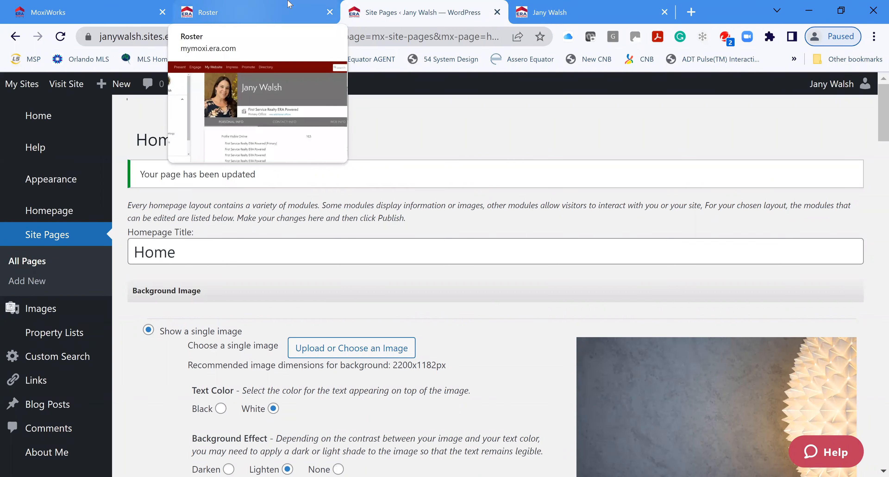
{"action": "left_click", "coordinate": [243, 15]}
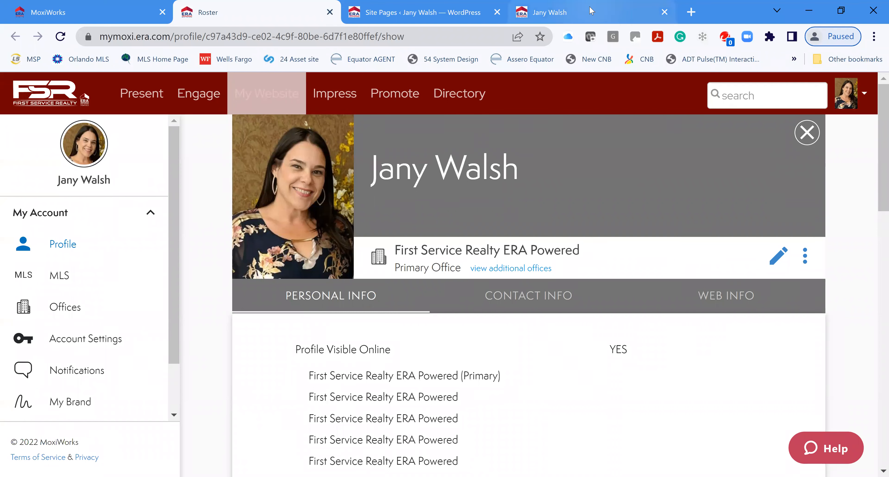
{"action": "mouse_move", "coordinate": [590, 11]}
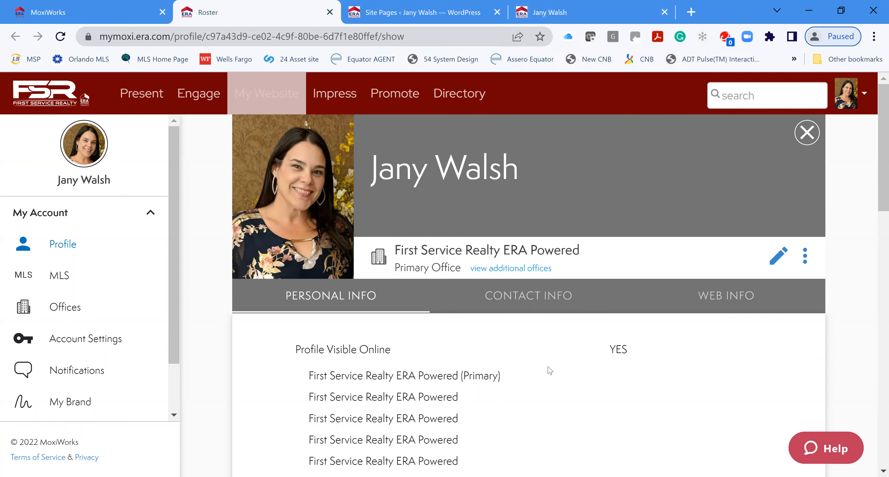
{"action": "left_click", "coordinate": [196, 98]}
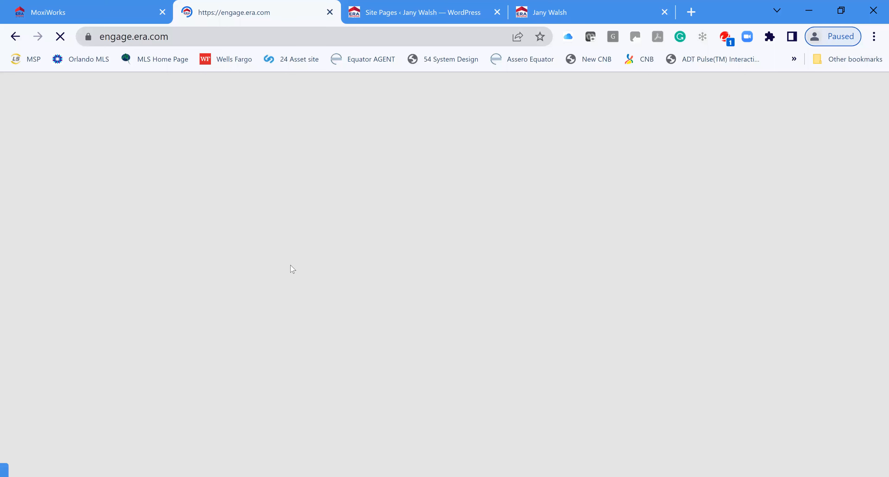
{"action": "left_click", "coordinate": [667, 13]}
{"action": "left_click", "coordinate": [497, 12]}
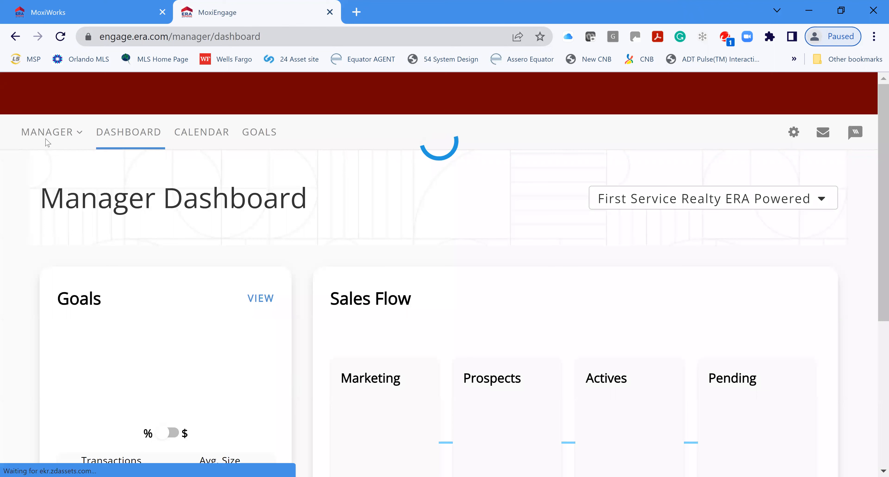
Step: Switch Engage from the Manager view to the Agent dashboard and look over its Stay in flow section
{"action": "left_click", "coordinate": [48, 141]}
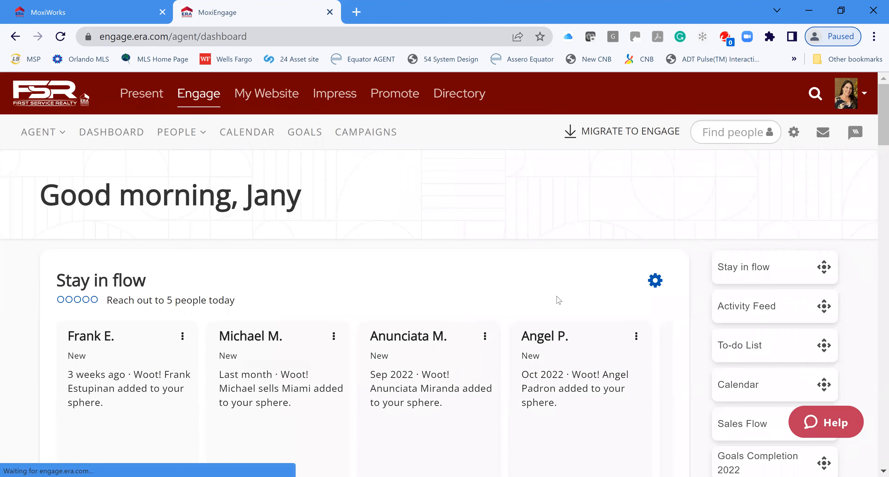
{"action": "scroll", "coordinate": [526, 306], "scroll_direction": "down", "scroll_amount": 3}
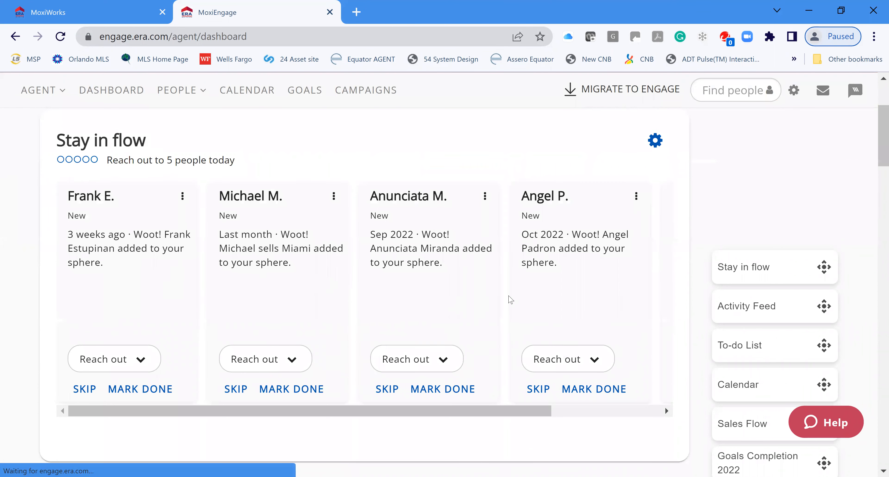
{"action": "scroll", "coordinate": [510, 299], "scroll_direction": "down", "scroll_amount": 1}
{"action": "scroll", "coordinate": [501, 374], "scroll_direction": "down", "scroll_amount": 3}
{"action": "scroll", "coordinate": [456, 359], "scroll_direction": "up", "scroll_amount": 7}
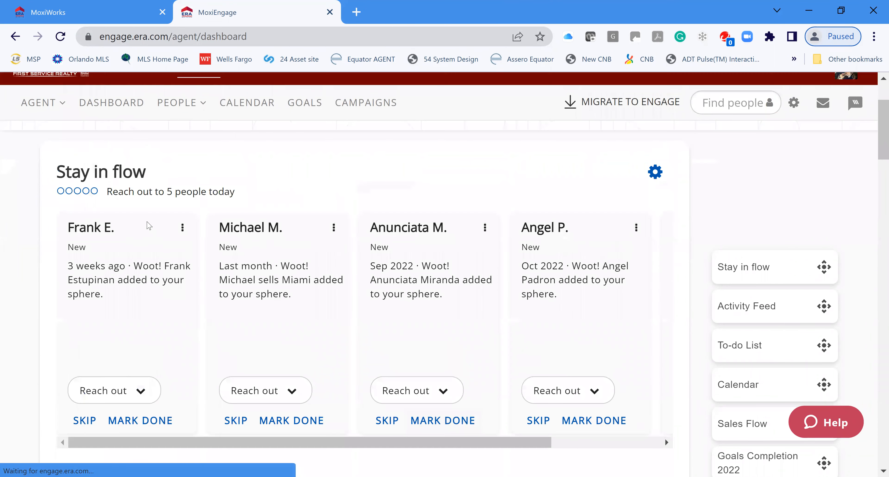
Step: Open the My People list, dismissing the TCPA obligations notice, and browse the first contacts
{"action": "left_click", "coordinate": [165, 132]}
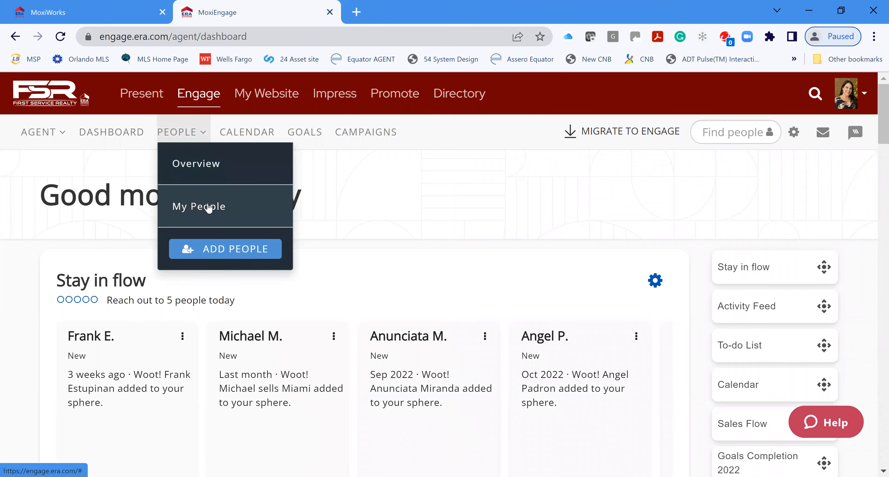
{"action": "left_click", "coordinate": [209, 207]}
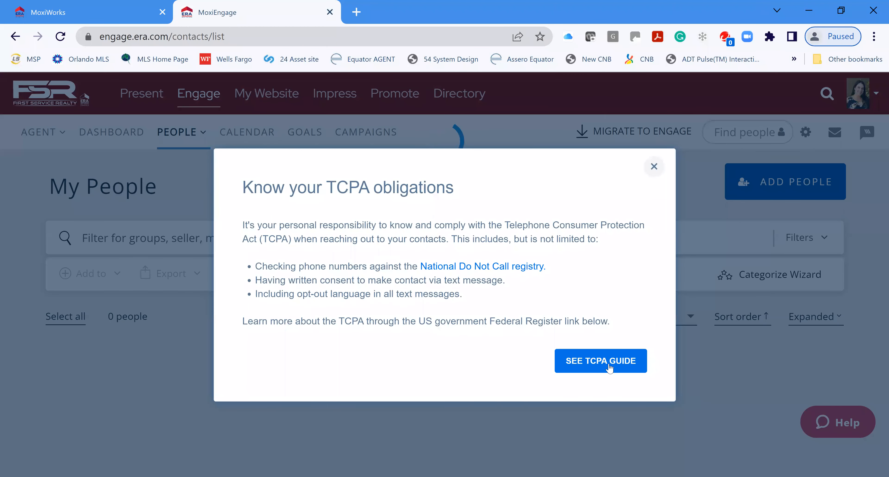
{"action": "left_click", "coordinate": [649, 169]}
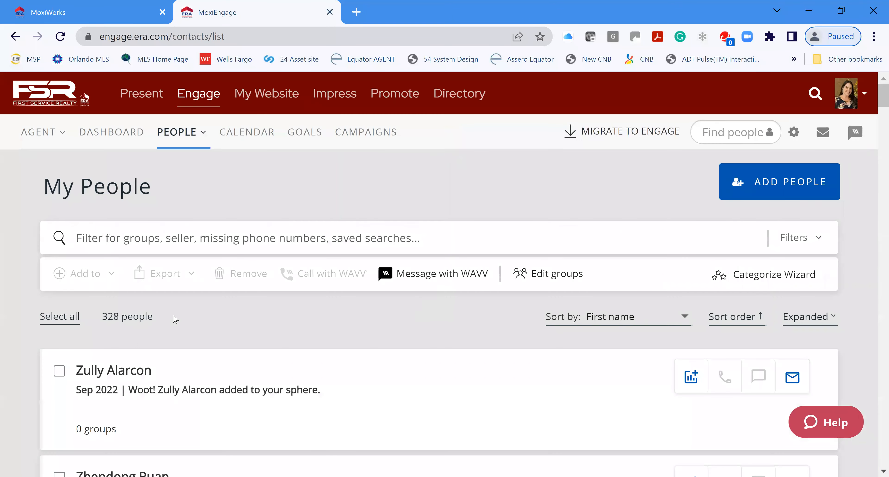
{"action": "scroll", "coordinate": [476, 340], "scroll_direction": "down", "scroll_amount": 8}
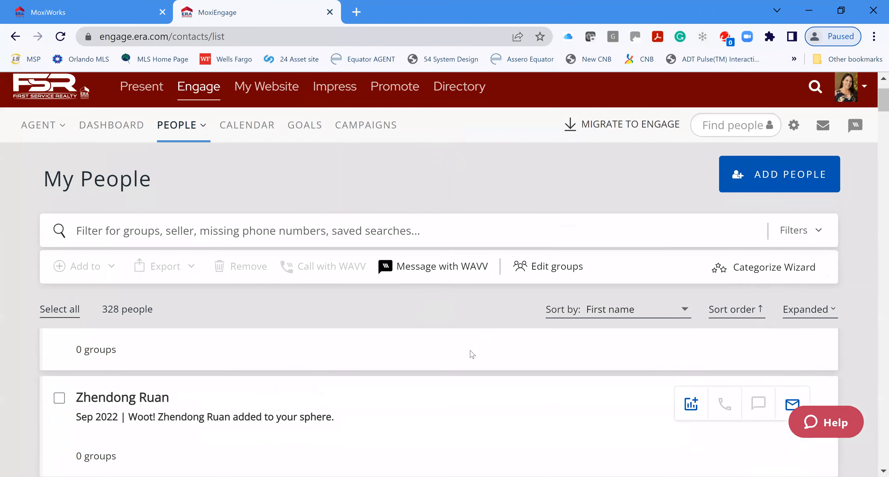
{"action": "scroll", "coordinate": [493, 342], "scroll_direction": "up", "scroll_amount": 5}
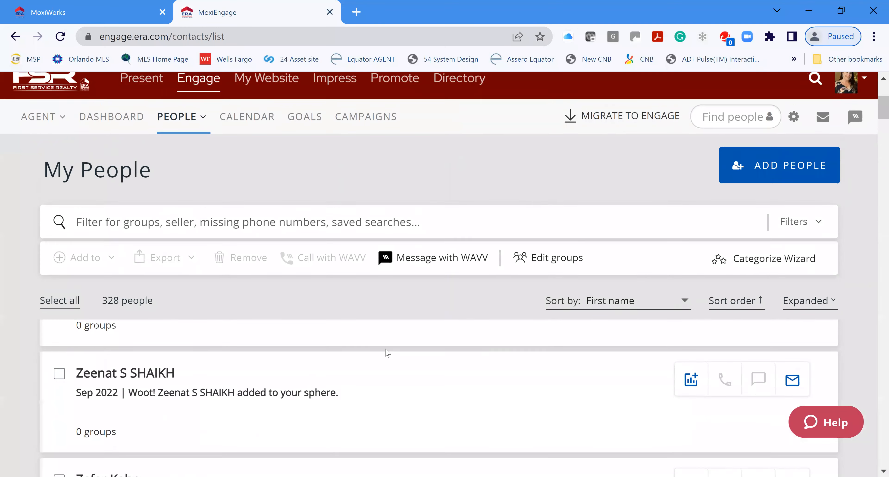
{"action": "scroll", "coordinate": [324, 395], "scroll_direction": "down", "scroll_amount": 2}
{"action": "scroll", "coordinate": [433, 369], "scroll_direction": "up", "scroll_amount": 5}
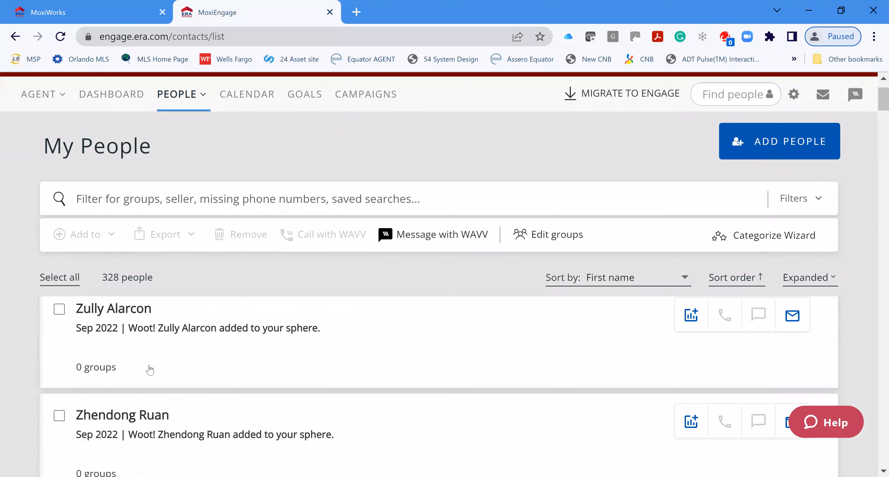
Step: Open the first contact's profile from the My People list and review its language, email and personal profile details
{"action": "left_click", "coordinate": [111, 372]}
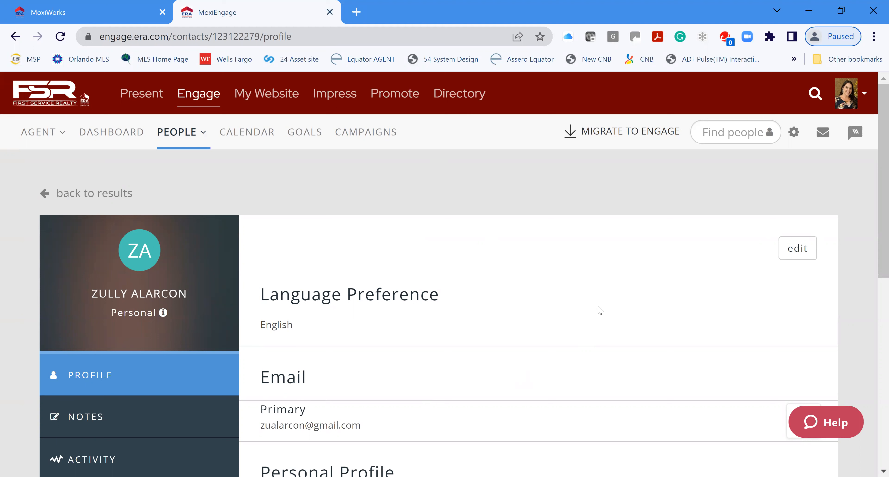
{"action": "scroll", "coordinate": [613, 314], "scroll_direction": "down", "scroll_amount": 2}
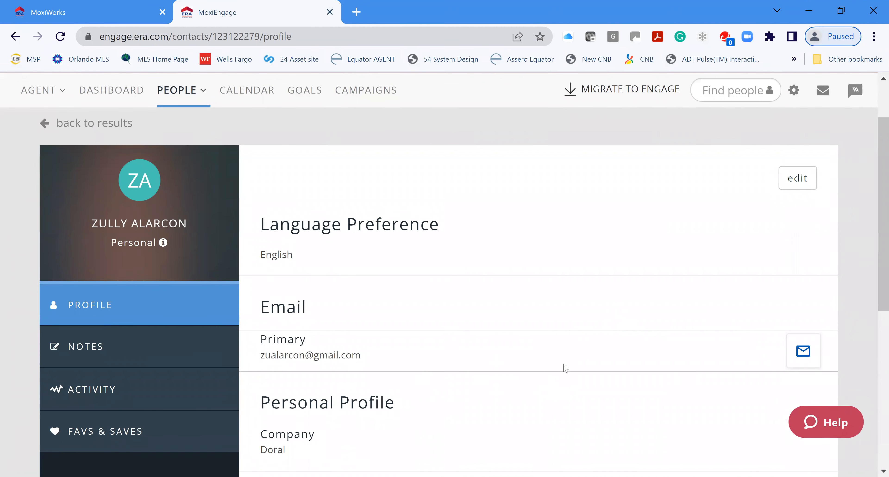
{"action": "scroll", "coordinate": [429, 342], "scroll_direction": "down", "scroll_amount": 2}
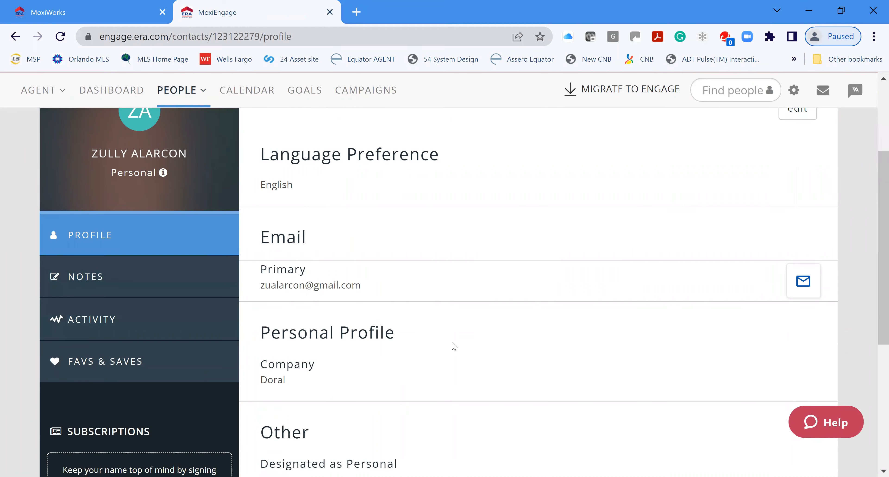
{"action": "scroll", "coordinate": [454, 347], "scroll_direction": "up", "scroll_amount": 4}
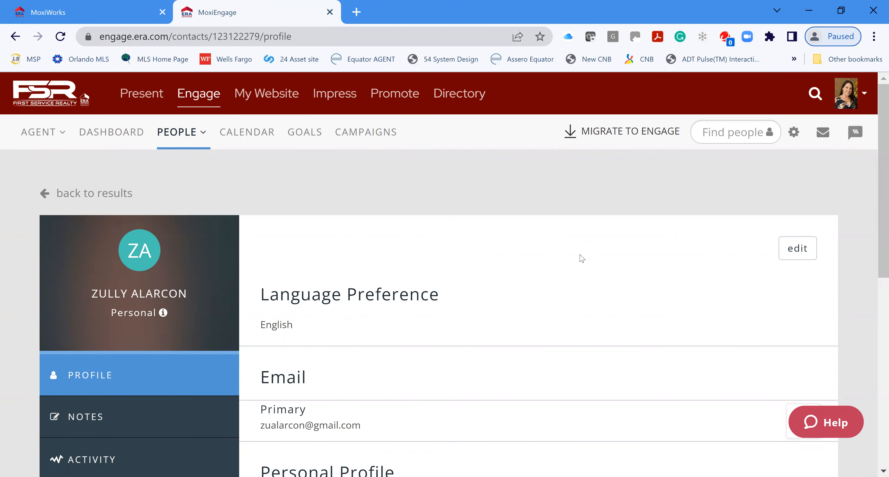
Step: Return to the My People list and browse further down for an uncategorized contact
{"action": "left_click", "coordinate": [159, 129]}
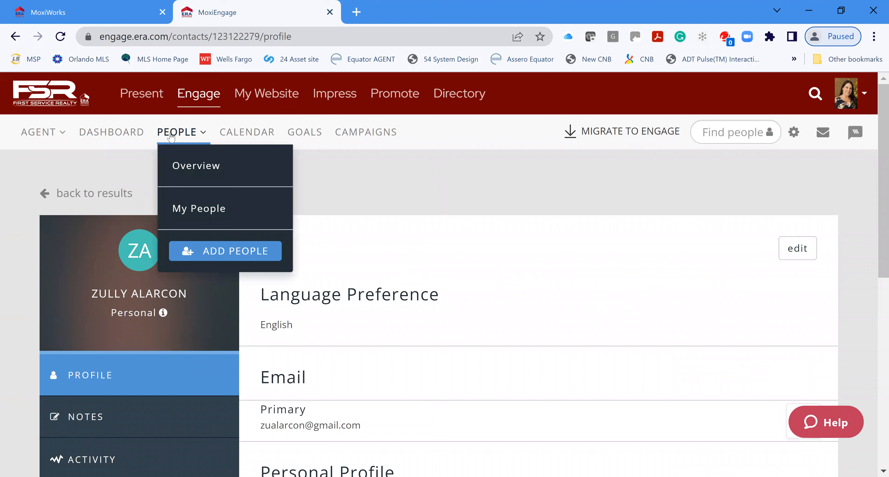
{"action": "left_click", "coordinate": [204, 211]}
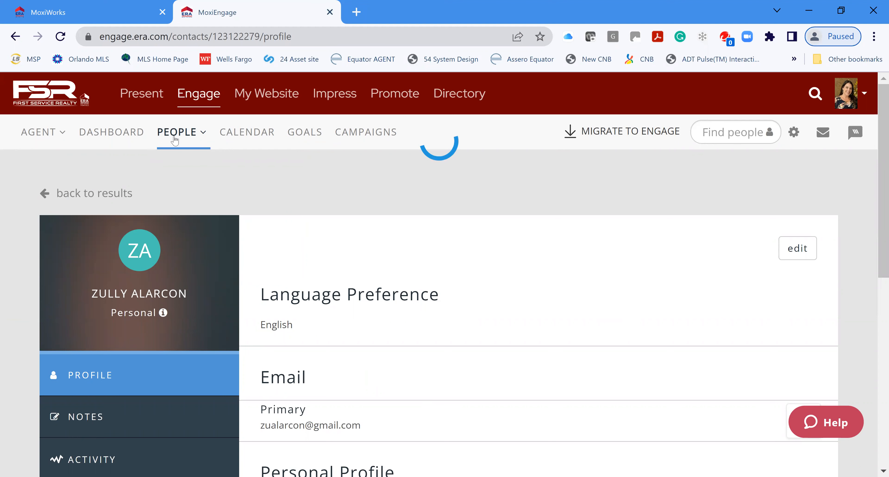
{"action": "left_click", "coordinate": [186, 136]}
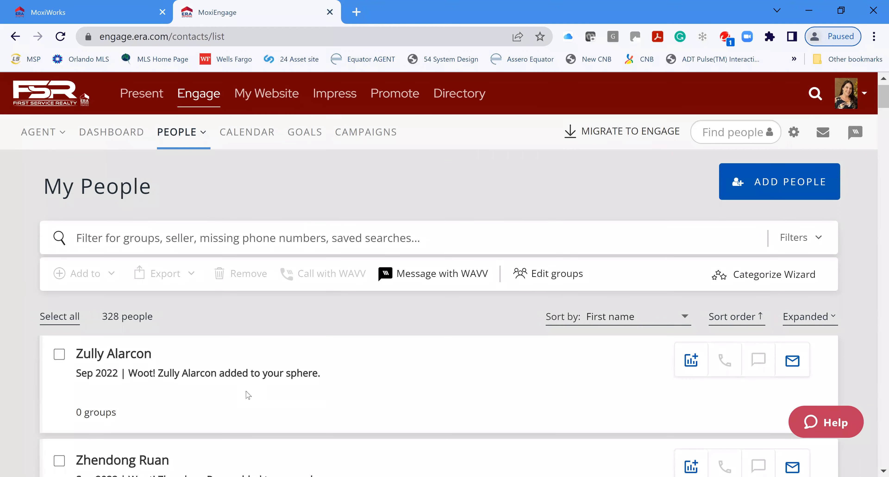
{"action": "scroll", "coordinate": [363, 389], "scroll_direction": "down", "scroll_amount": 5}
{"action": "scroll", "coordinate": [363, 389], "scroll_direction": "down", "scroll_amount": 7}
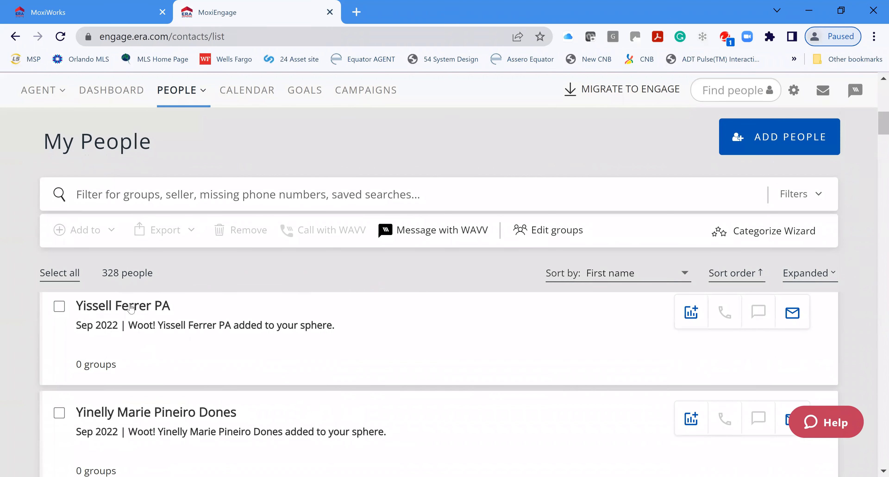
Step: Open the uncategorized contact's profile and designate the person as a Personal non-client
{"action": "left_click", "coordinate": [131, 308]}
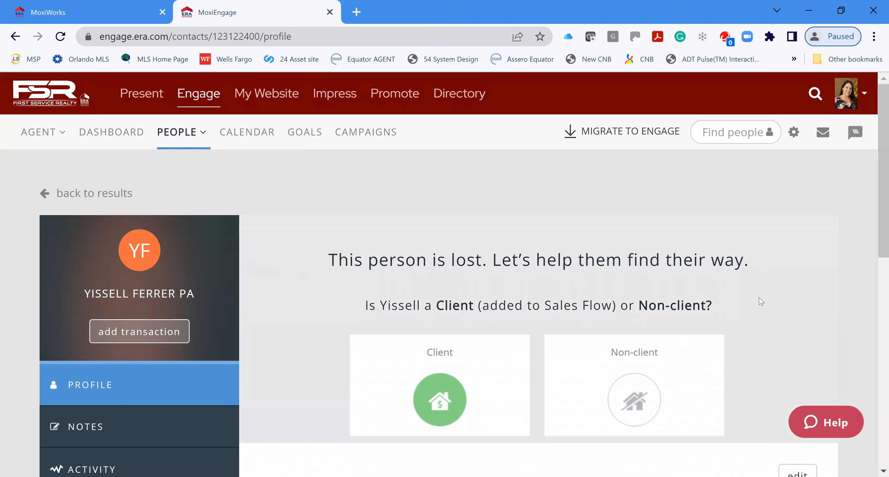
{"action": "scroll", "coordinate": [739, 288], "scroll_direction": "down", "scroll_amount": 4}
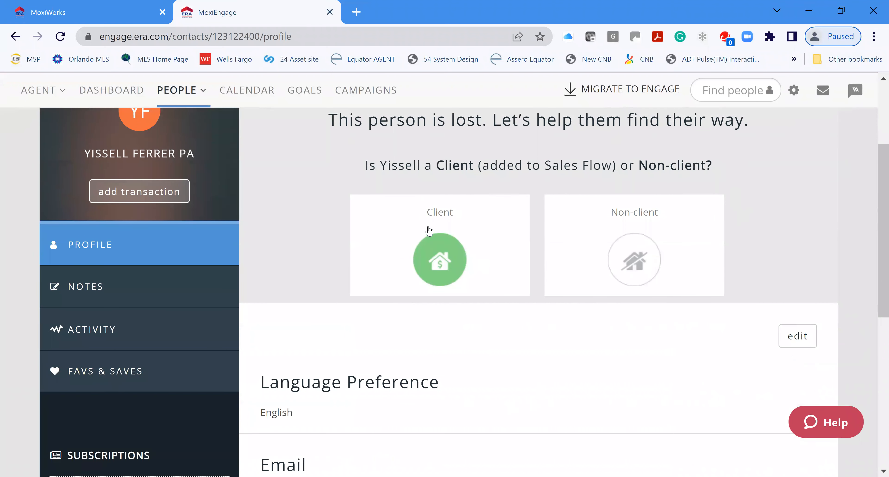
{"action": "left_click", "coordinate": [634, 264]}
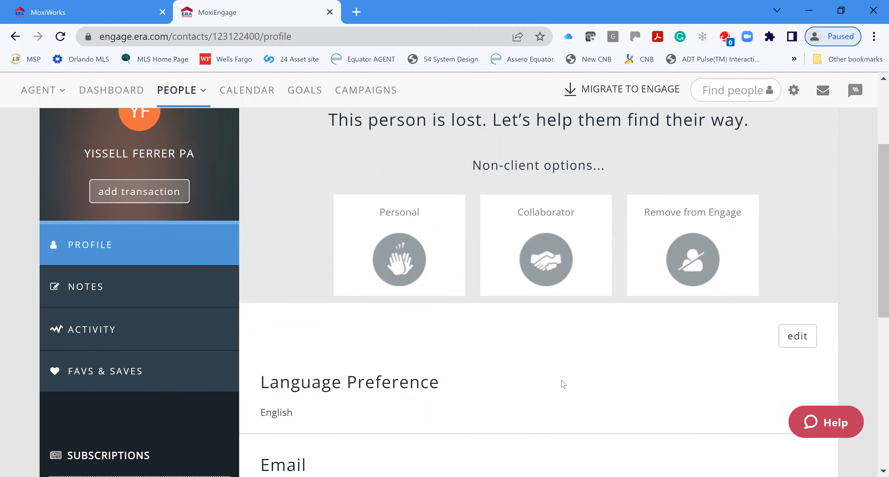
{"action": "left_click", "coordinate": [371, 256]}
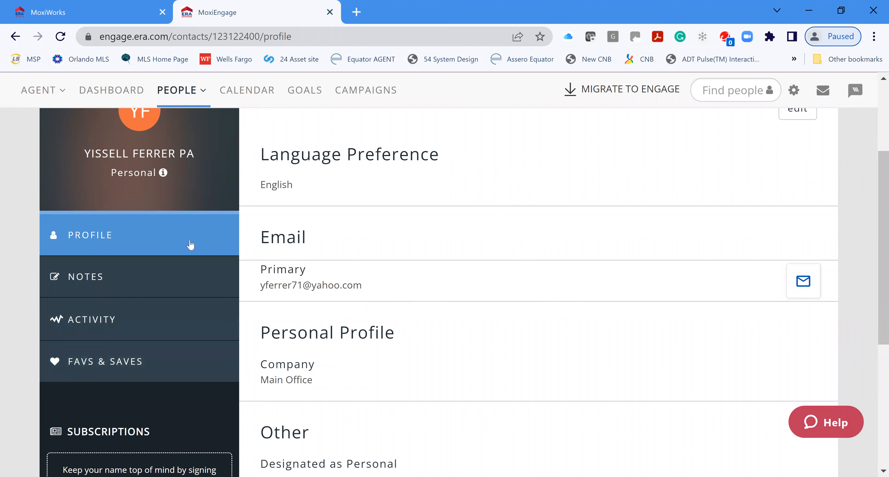
Step: Open the contact's Add Subscription page and read the Neighborhood News and Listing Announcements descriptions
{"action": "scroll", "coordinate": [435, 304], "scroll_direction": "down", "scroll_amount": 5}
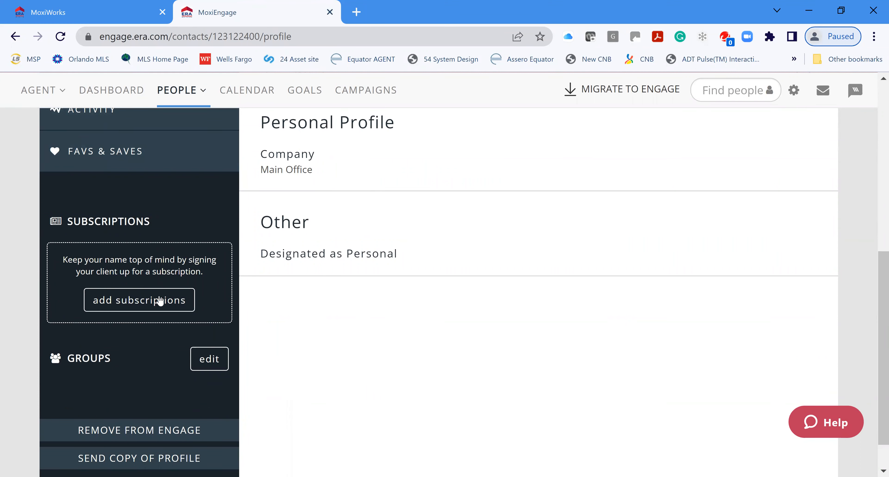
{"action": "left_click", "coordinate": [139, 306]}
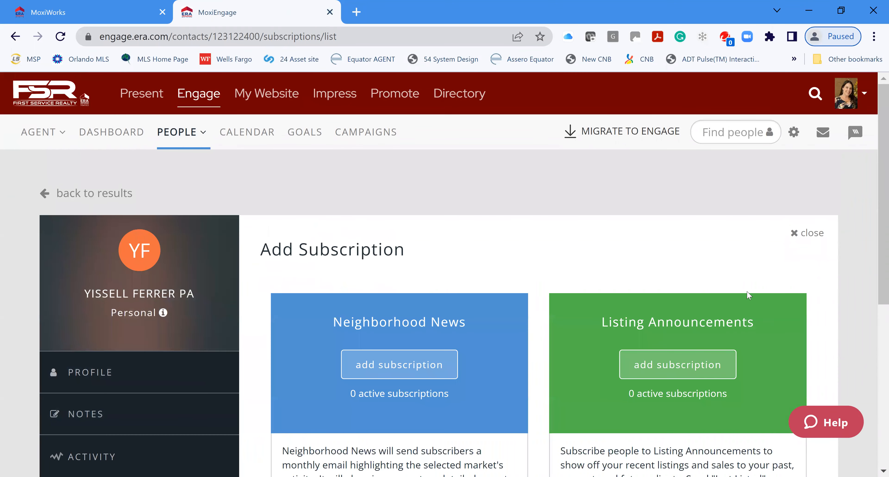
{"action": "scroll", "coordinate": [768, 285], "scroll_direction": "down", "scroll_amount": 3}
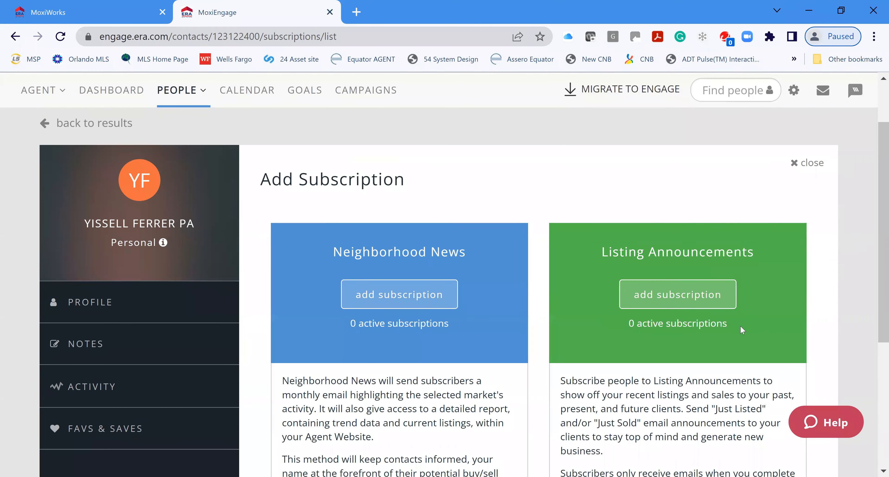
{"action": "scroll", "coordinate": [738, 326], "scroll_direction": "down", "scroll_amount": 2}
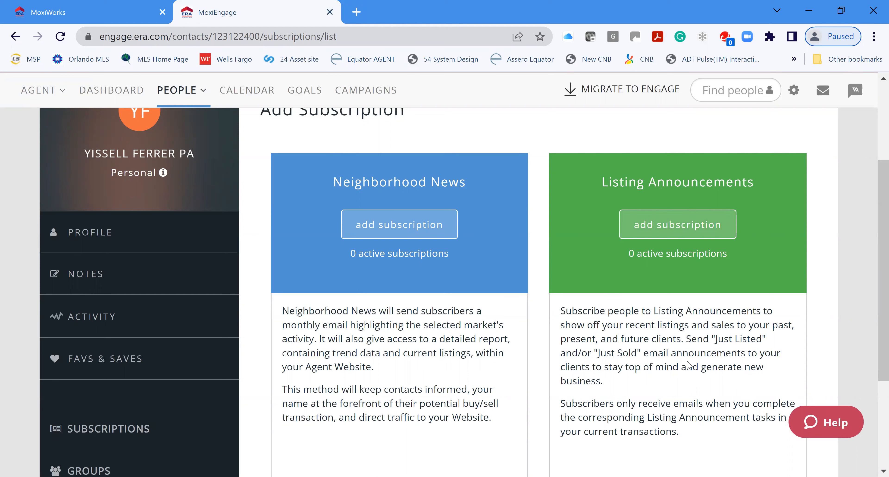
{"action": "scroll", "coordinate": [693, 389], "scroll_direction": "down", "scroll_amount": 4}
{"action": "scroll", "coordinate": [696, 390], "scroll_direction": "up", "scroll_amount": 2}
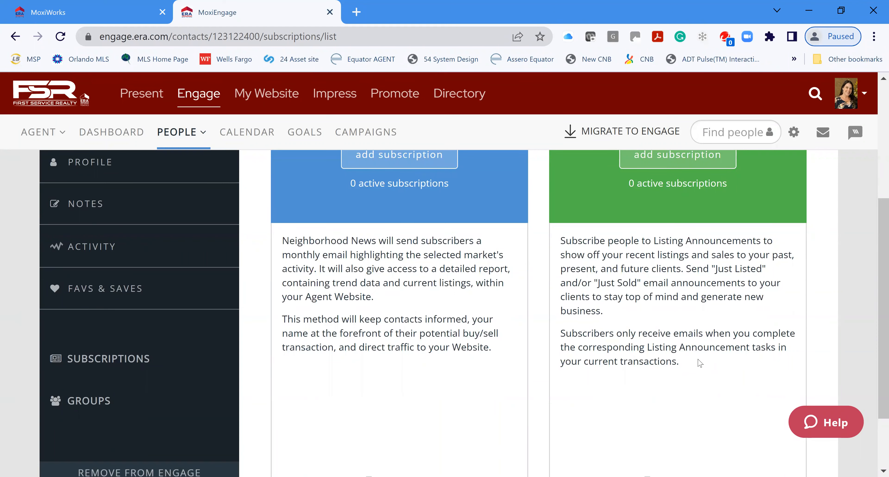
{"action": "scroll", "coordinate": [688, 357], "scroll_direction": "down", "scroll_amount": 3}
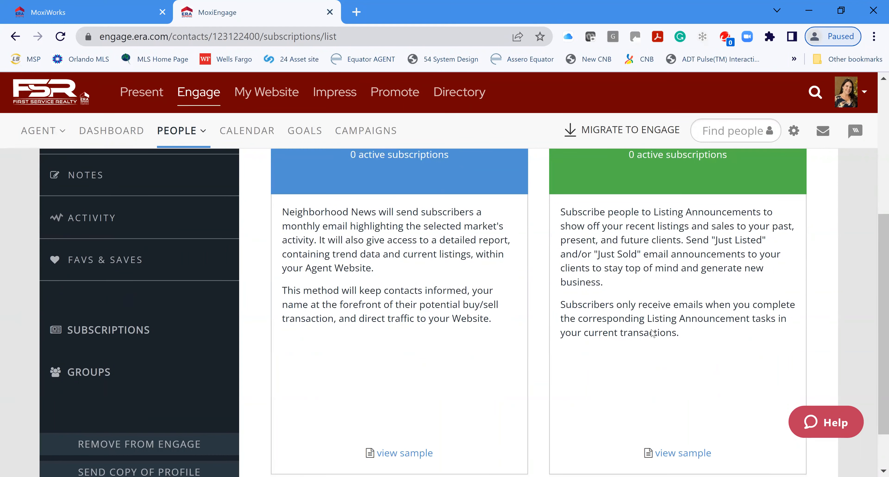
Step: View the Listing Announcements sample email down to its Just Listed details, and close it
{"action": "left_click", "coordinate": [676, 397]}
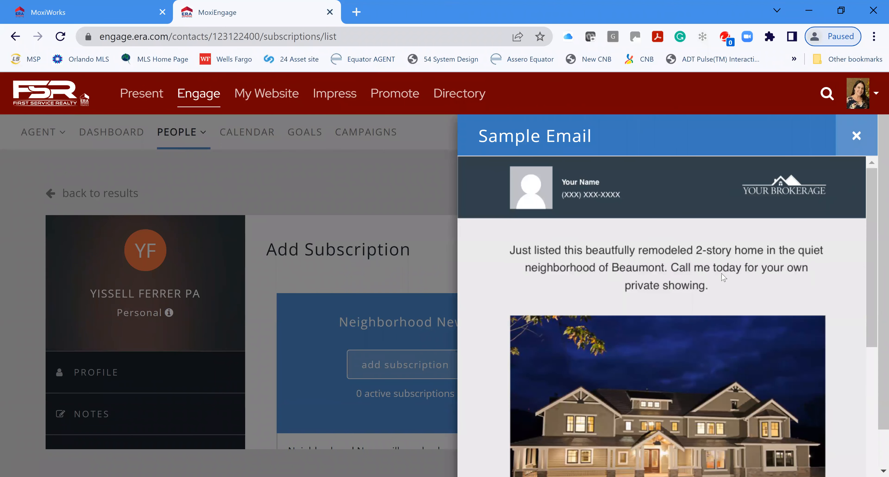
{"action": "scroll", "coordinate": [746, 286], "scroll_direction": "down", "scroll_amount": 2}
{"action": "scroll", "coordinate": [772, 245], "scroll_direction": "down", "scroll_amount": 4}
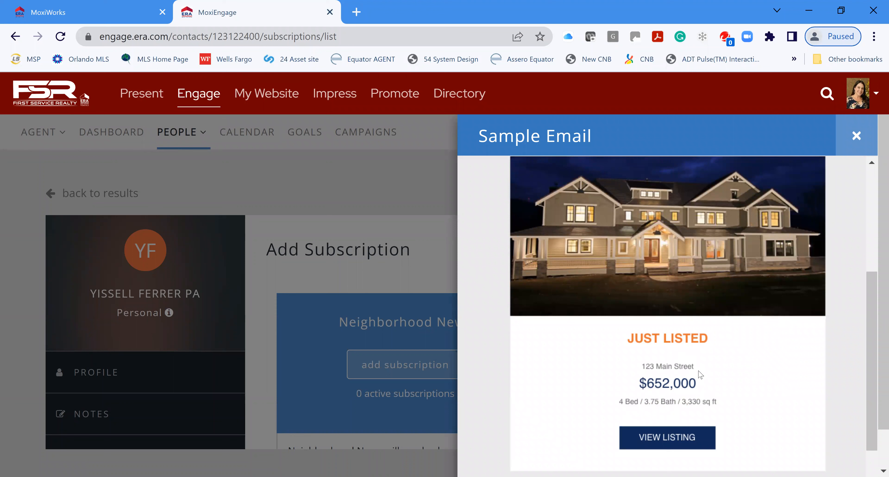
{"action": "left_click", "coordinate": [857, 136]}
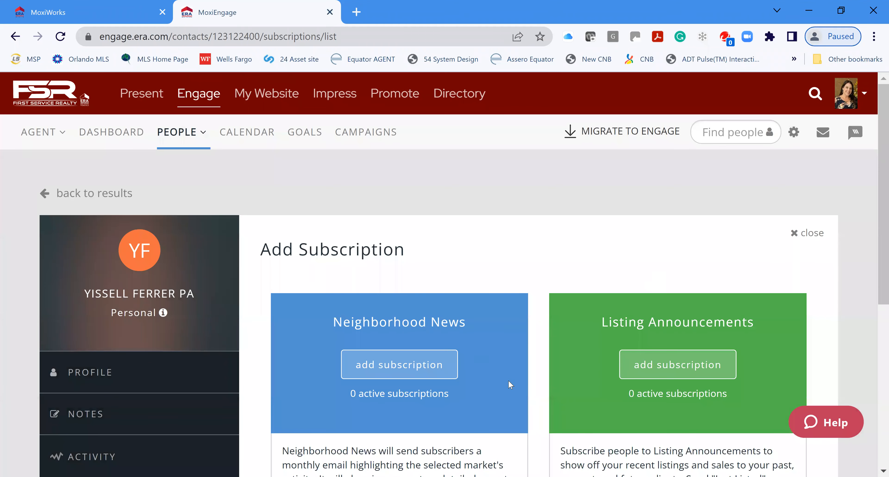
Step: Start adding a Neighborhood News subscription for the contact using the Custom targeted search setup
{"action": "left_click", "coordinate": [621, 370]}
{"action": "scroll", "coordinate": [569, 309], "scroll_direction": "down", "scroll_amount": 2}
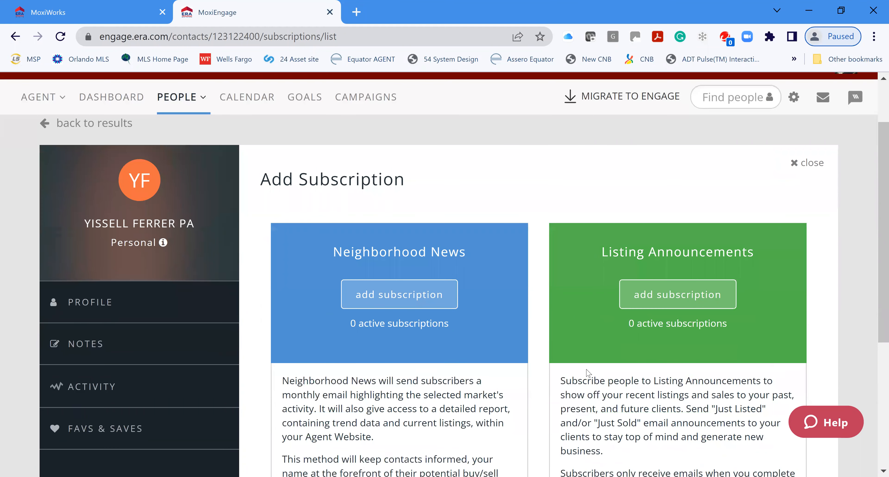
{"action": "scroll", "coordinate": [589, 373], "scroll_direction": "down", "scroll_amount": 2}
{"action": "scroll", "coordinate": [536, 247], "scroll_direction": "down", "scroll_amount": 2}
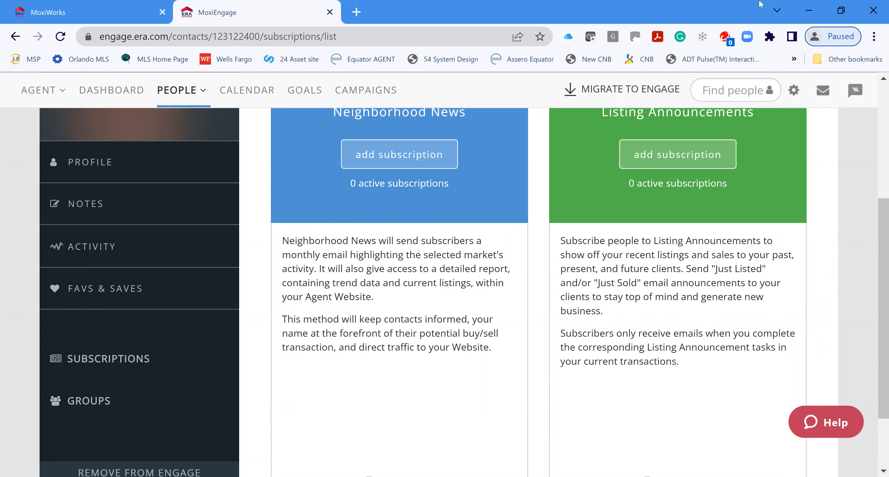
{"action": "left_click", "coordinate": [397, 155]}
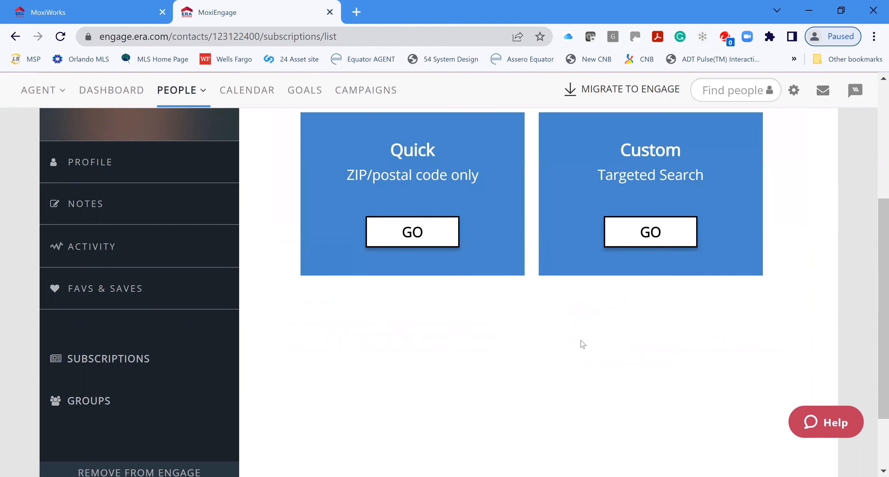
{"action": "scroll", "coordinate": [581, 344], "scroll_direction": "up", "scroll_amount": 2}
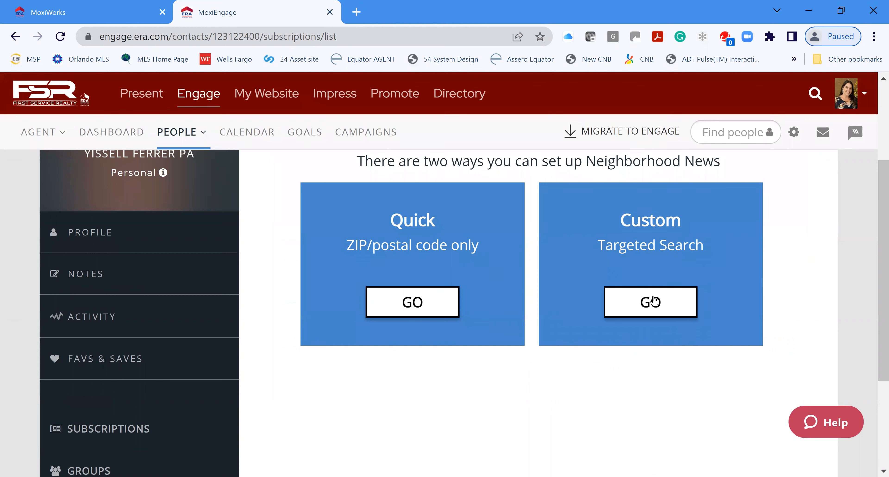
{"action": "left_click", "coordinate": [653, 305]}
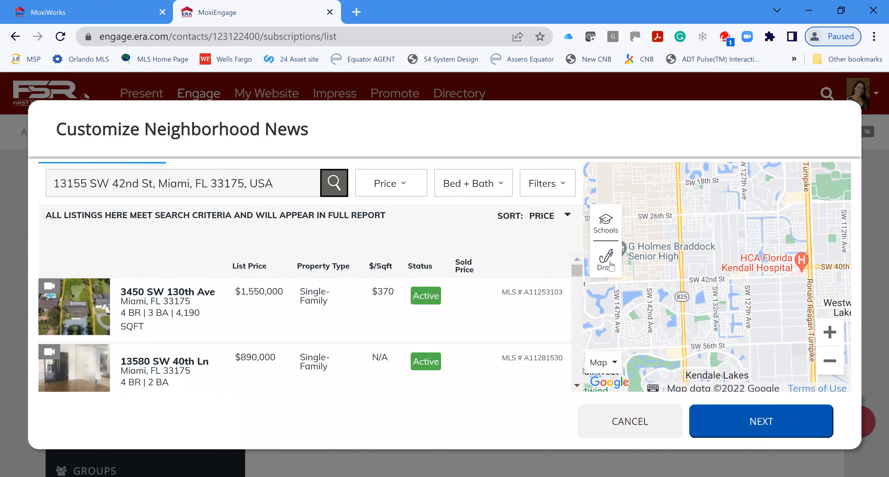
Step: Replace the property address with ZIP code 33175 as the search area for the Neighborhood News subscription
{"action": "scroll", "coordinate": [794, 328], "scroll_direction": "down", "scroll_amount": 2}
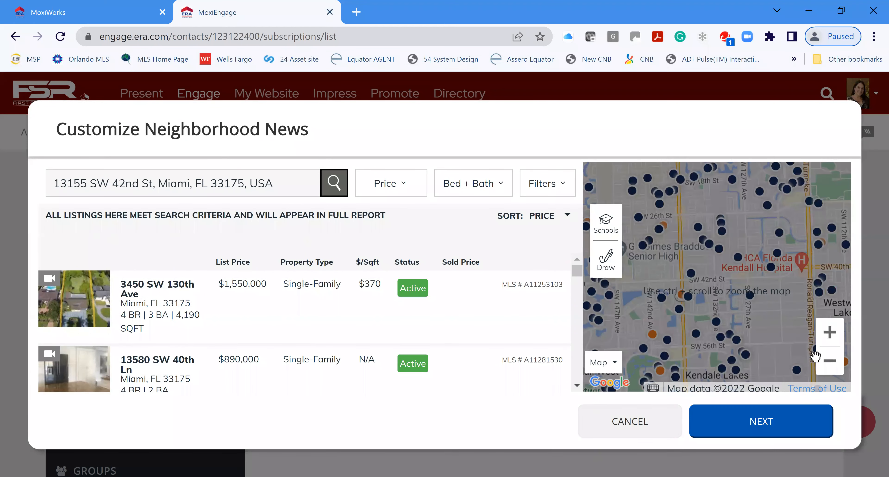
{"action": "left_click", "coordinate": [830, 362]}
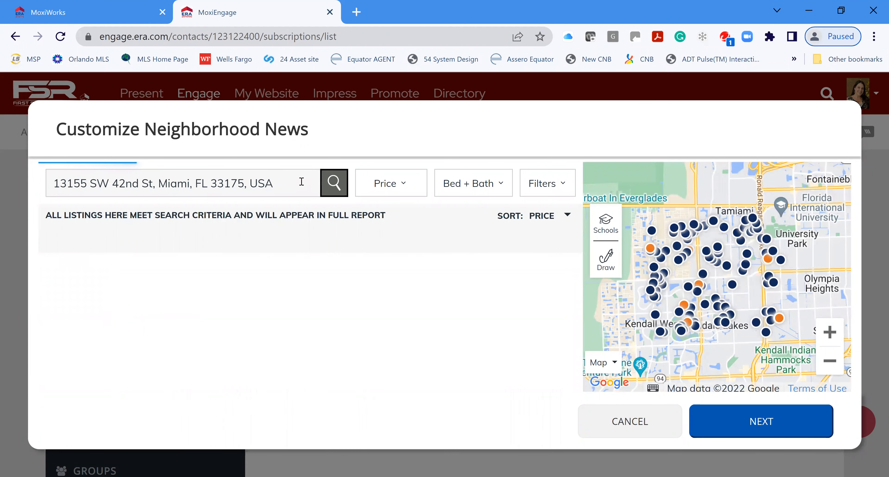
{"action": "left_click_drag", "start_coordinate": [297, 182], "coordinate": [96, 182]}
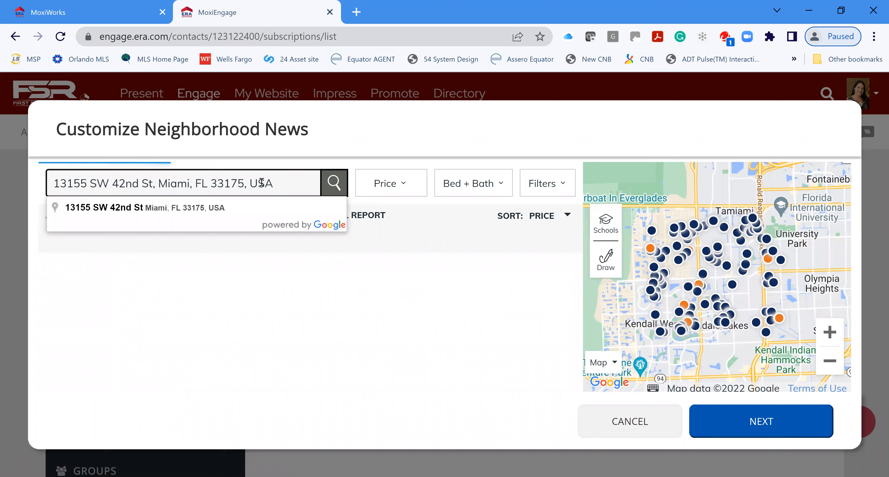
{"action": "left_click_drag", "start_coordinate": [274, 182], "coordinate": [36, 185]}
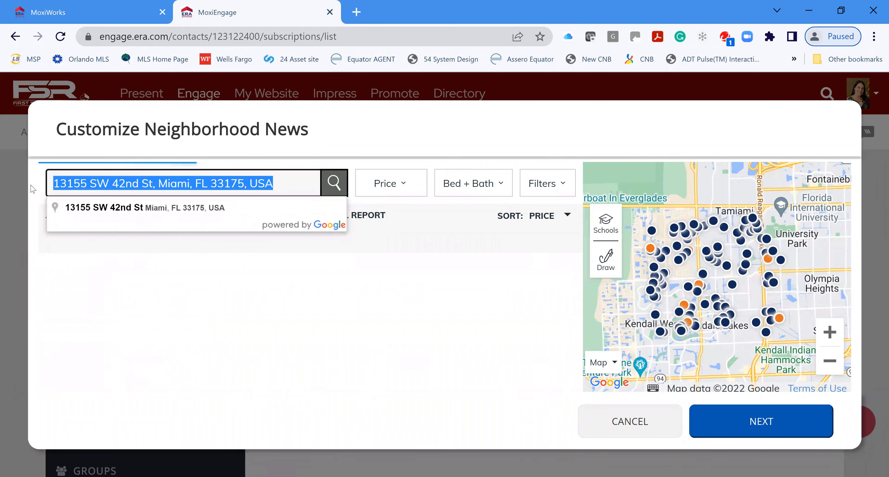
{"action": "type", "text": "33175"}
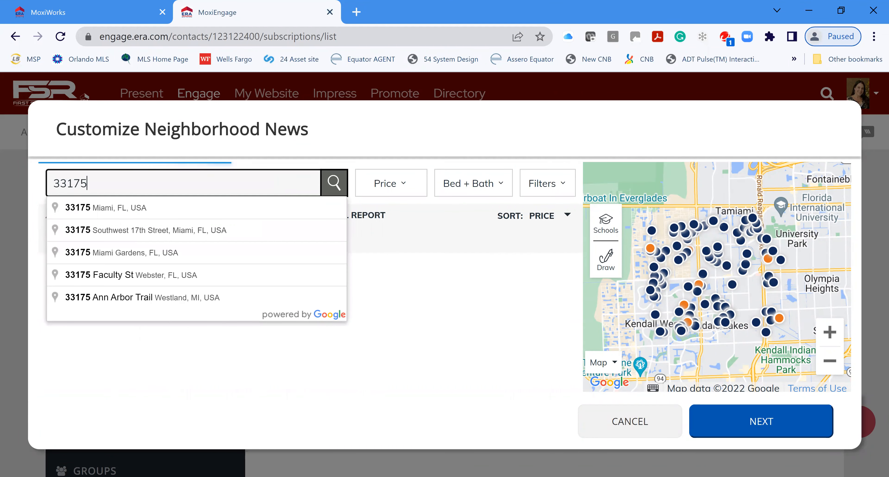
{"action": "key", "text": "Return"}
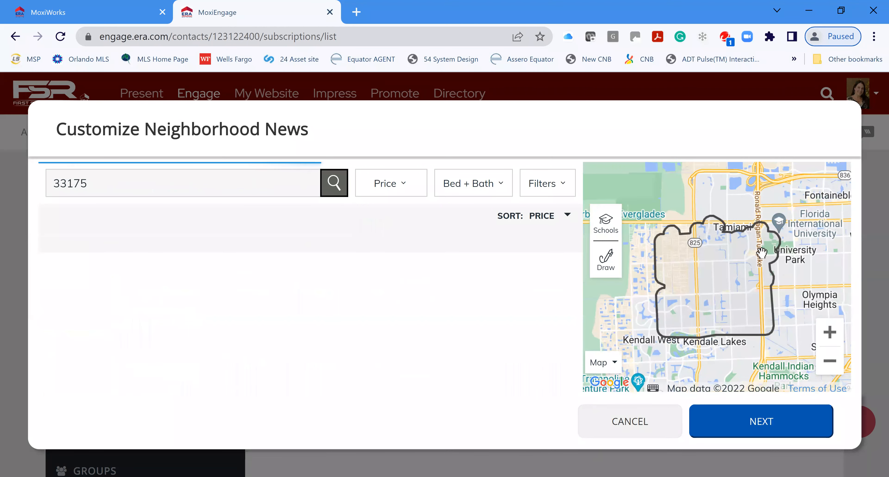
Step: Limit the property types to Single-Family, excluding Condo, Townhouse, Manufactured and Multi-Family, and apply the filter
{"action": "left_click", "coordinate": [544, 184]}
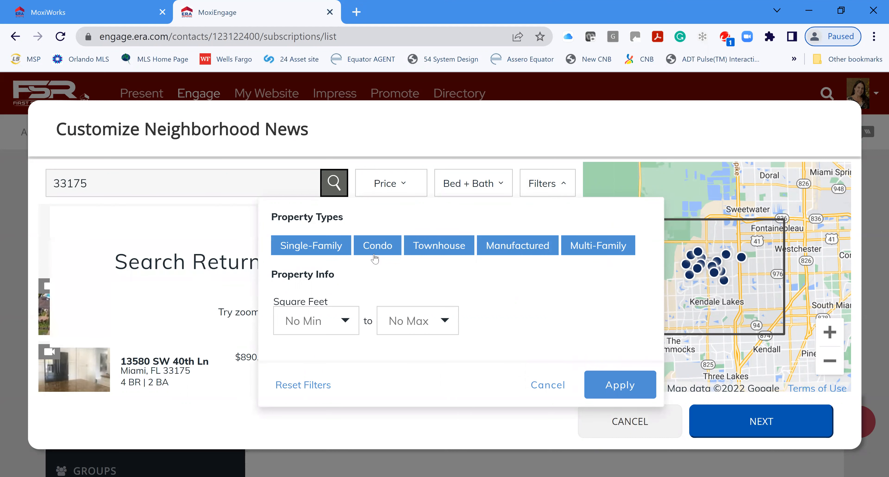
{"action": "left_click", "coordinate": [377, 246]}
{"action": "left_click", "coordinate": [504, 254]}
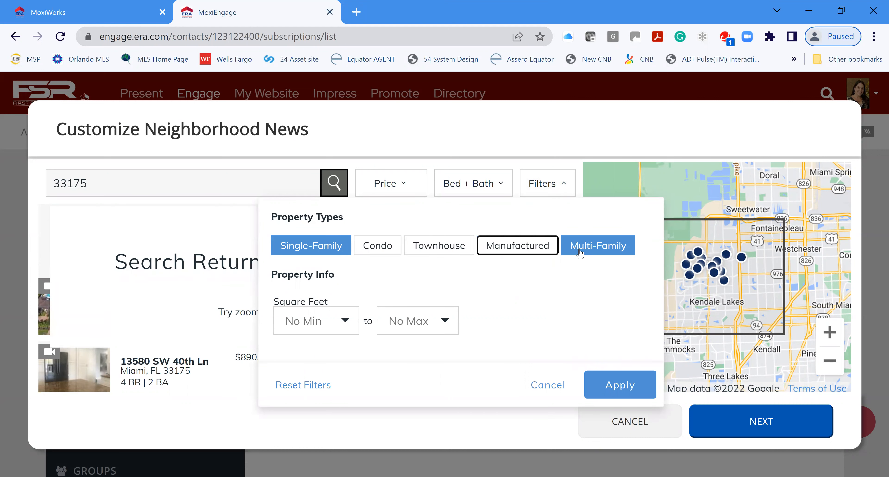
{"action": "left_click", "coordinate": [576, 247]}
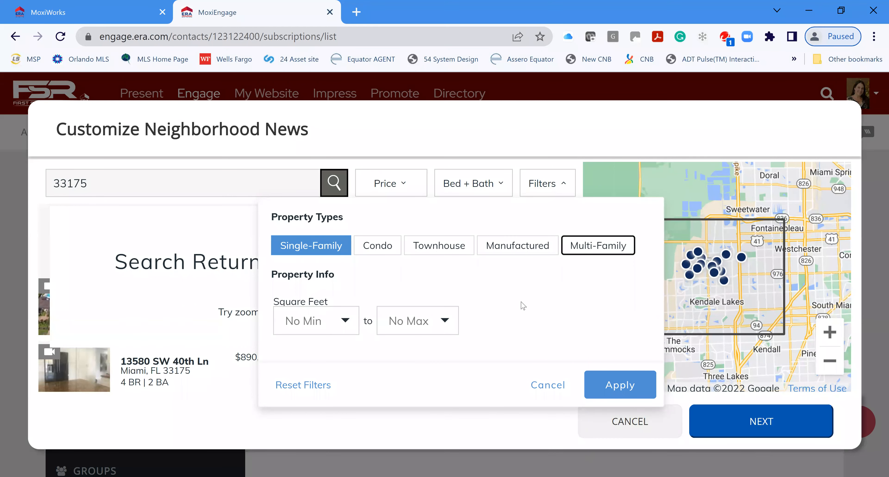
{"action": "left_click", "coordinate": [597, 374]}
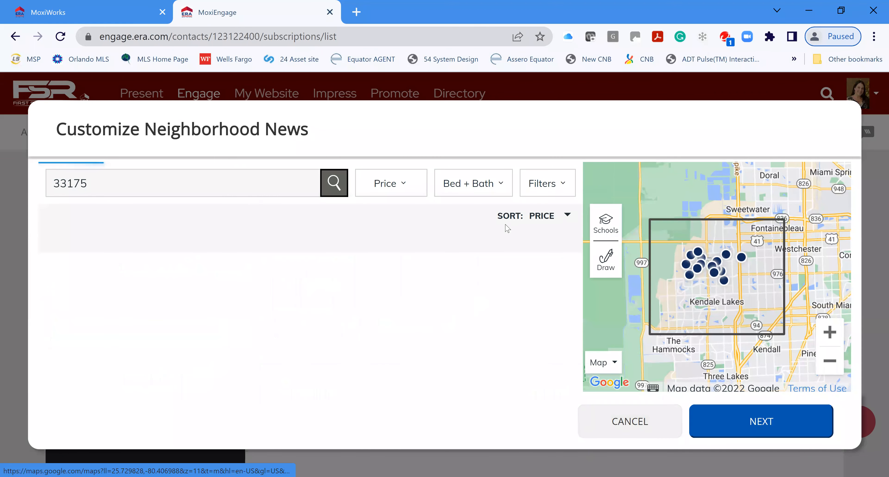
Step: Set the minimum to 3 beds and 2 baths, apply it, and view the price range options without setting any
{"action": "left_click", "coordinate": [487, 184]}
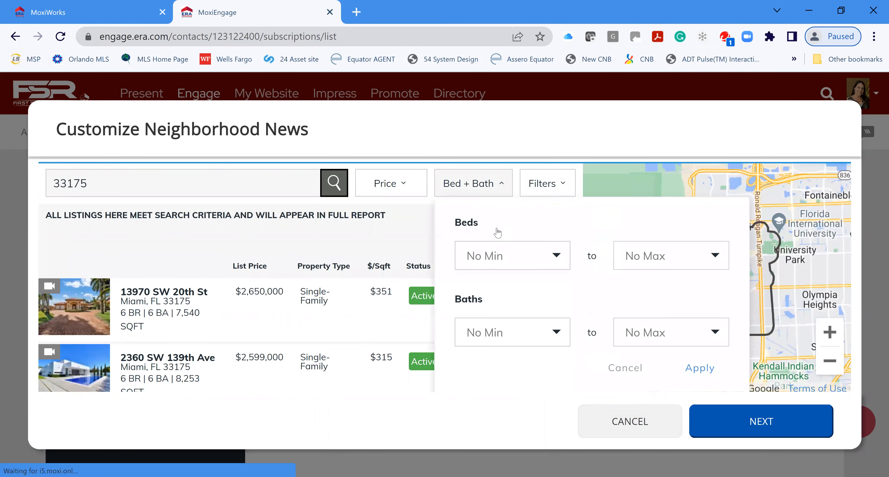
{"action": "left_click", "coordinate": [542, 256]}
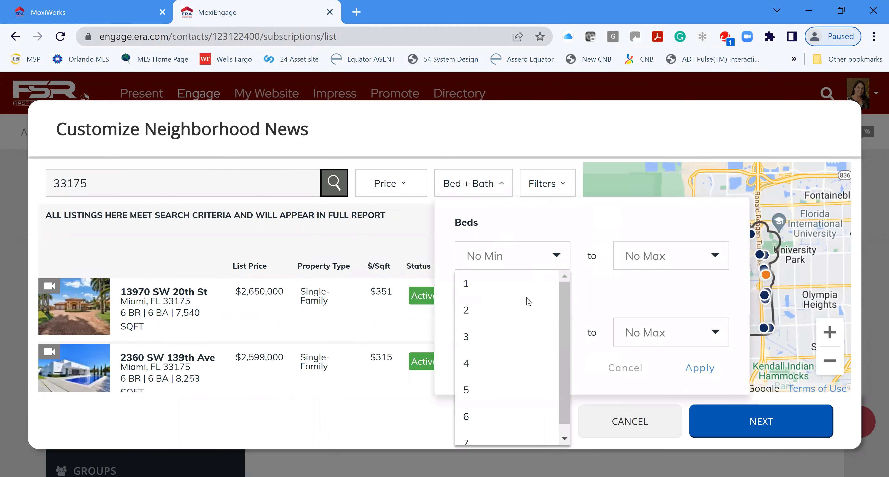
{"action": "left_click", "coordinate": [492, 332]}
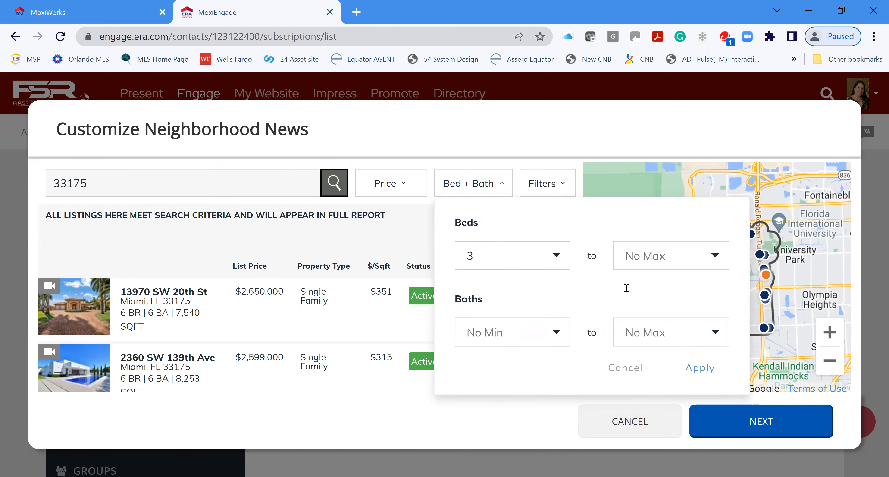
{"action": "left_click", "coordinate": [561, 331]}
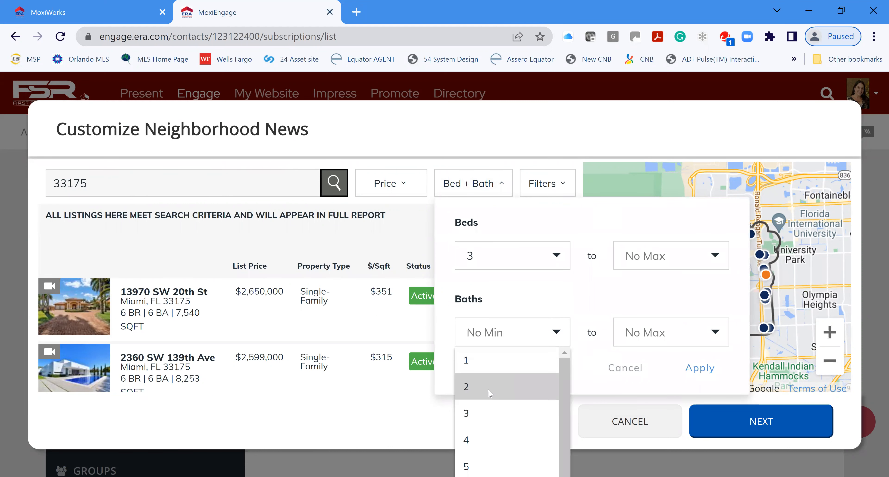
{"action": "left_click", "coordinate": [490, 387]}
{"action": "left_click", "coordinate": [701, 367]}
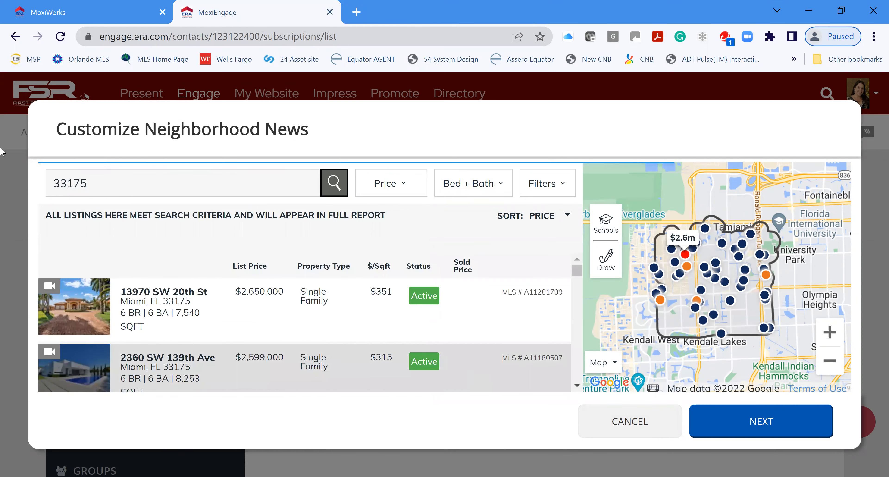
{"action": "left_click", "coordinate": [403, 184]}
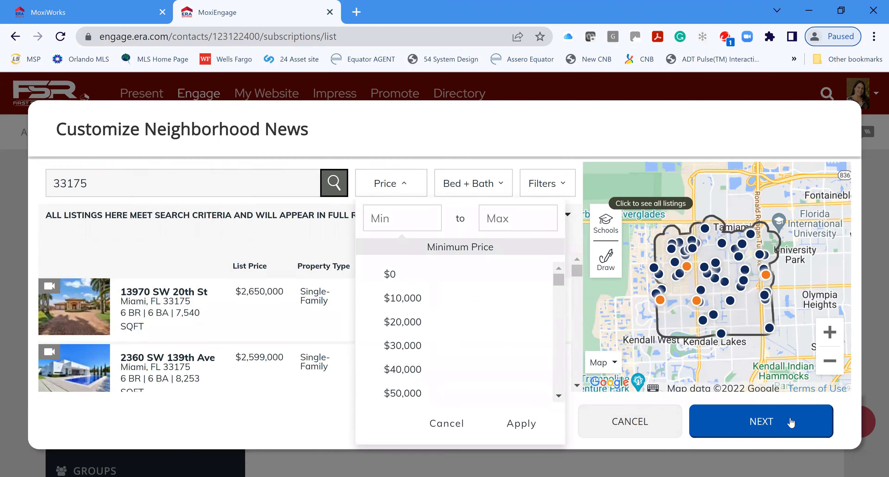
{"action": "left_click", "coordinate": [294, 421]}
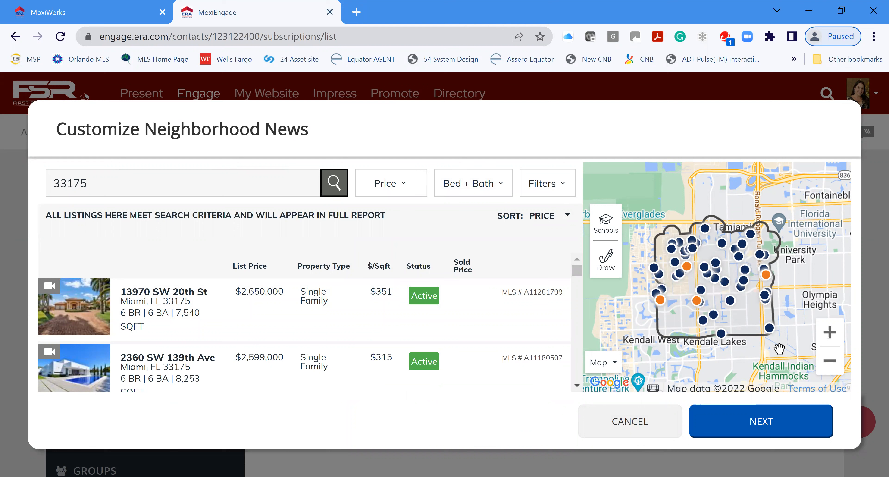
Step: Draw a wide search boundary around Kendale Lakes, The Hammocks and Kendall, exit drawing and browse the listings
{"action": "left_click", "coordinate": [831, 363]}
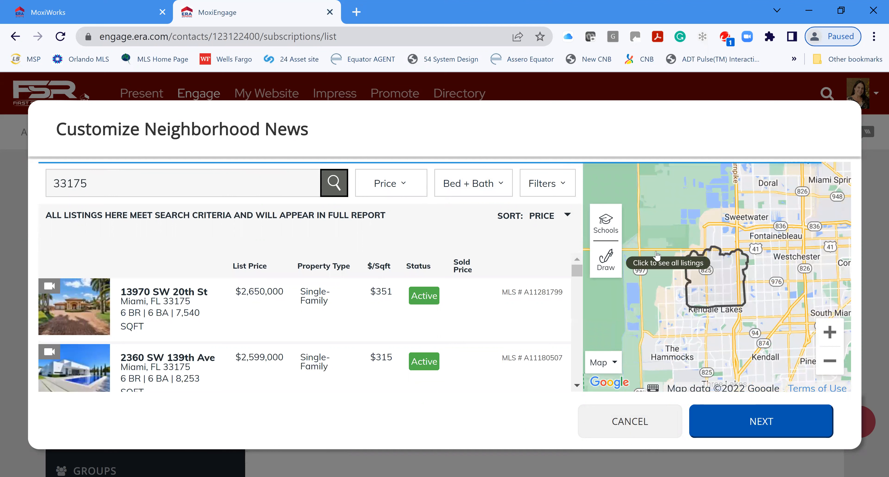
{"action": "mouse_move", "coordinate": [730, 246]}
{"action": "left_mouse_down"}
{"action": "mouse_move", "coordinate": [794, 242]}
{"action": "mouse_move", "coordinate": [832, 260]}
{"action": "mouse_move", "coordinate": [825, 369]}
{"action": "mouse_move", "coordinate": [656, 370]}
{"action": "mouse_move", "coordinate": [644, 241]}
{"action": "left_mouse_up"}
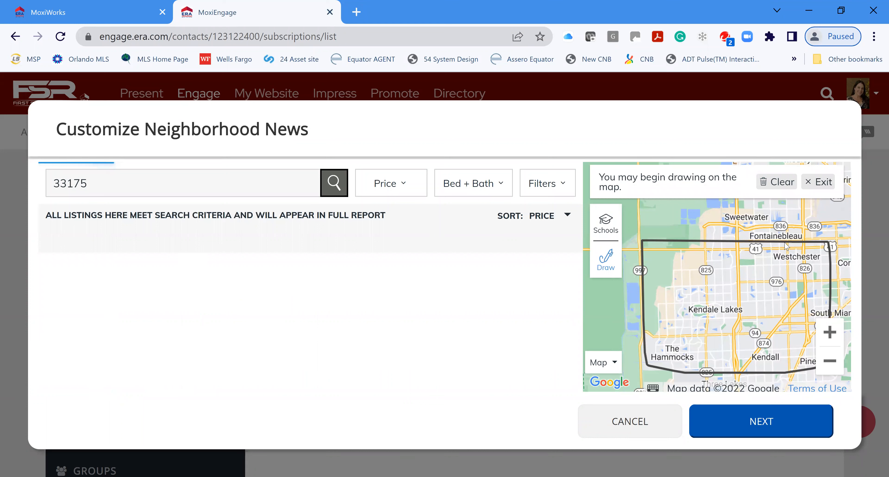
{"action": "left_click", "coordinate": [819, 182]}
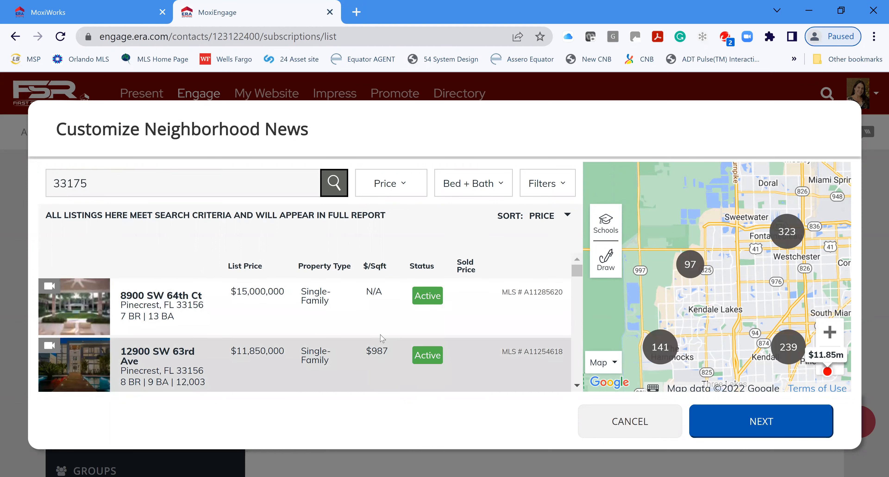
{"action": "scroll", "coordinate": [447, 384], "scroll_direction": "down", "scroll_amount": 1}
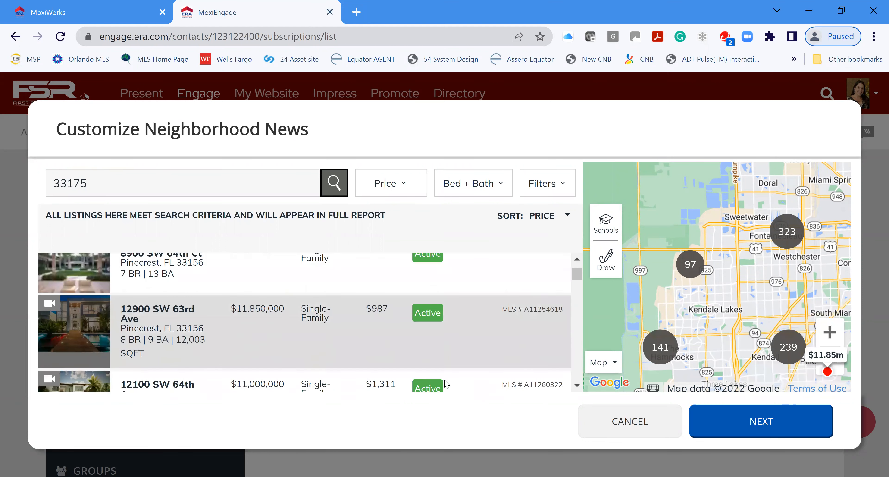
{"action": "scroll", "coordinate": [446, 384], "scroll_direction": "down", "scroll_amount": 12}
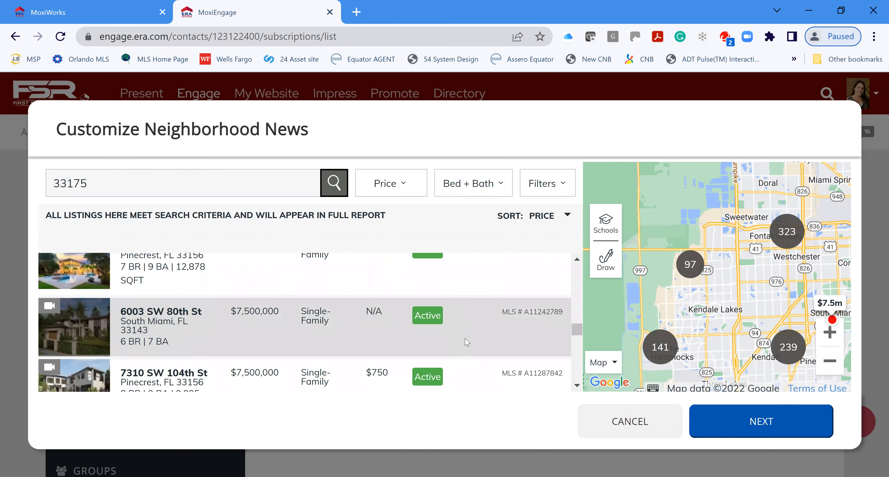
{"action": "scroll", "coordinate": [467, 342], "scroll_direction": "down", "scroll_amount": 3}
{"action": "scroll", "coordinate": [482, 328], "scroll_direction": "up", "scroll_amount": 15}
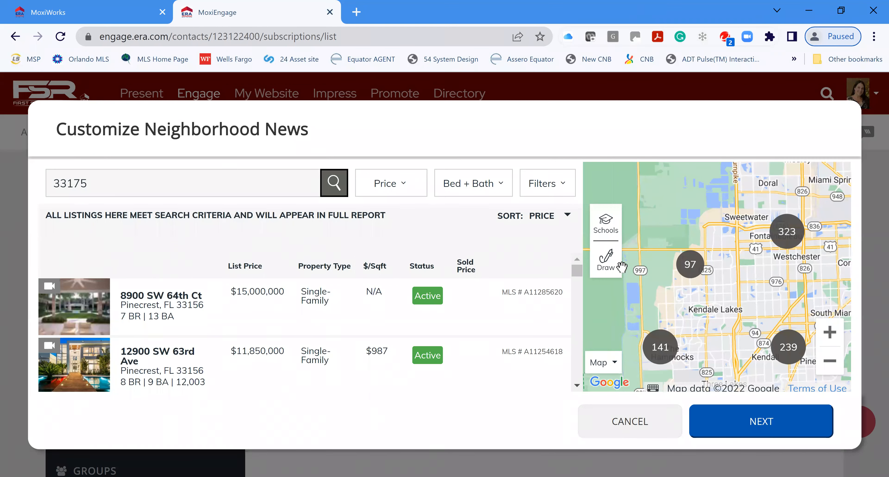
{"action": "left_click", "coordinate": [607, 267]}
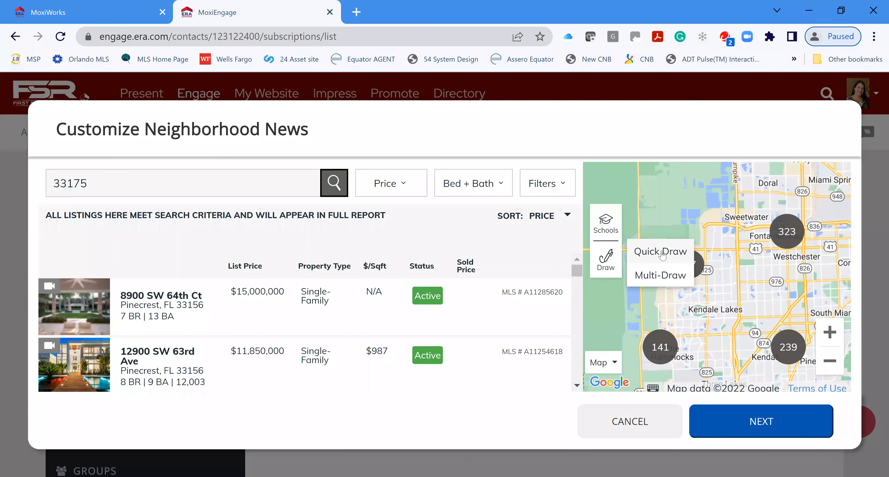
{"action": "left_click", "coordinate": [662, 255]}
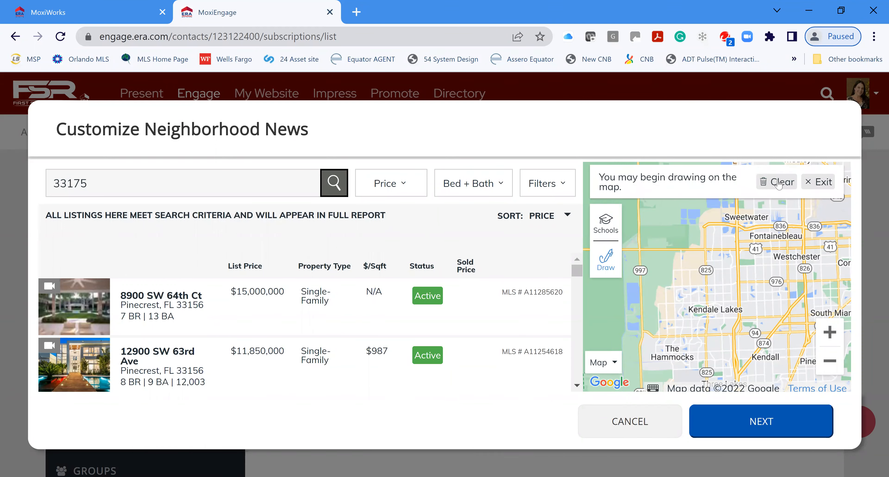
{"action": "left_click", "coordinate": [808, 183]}
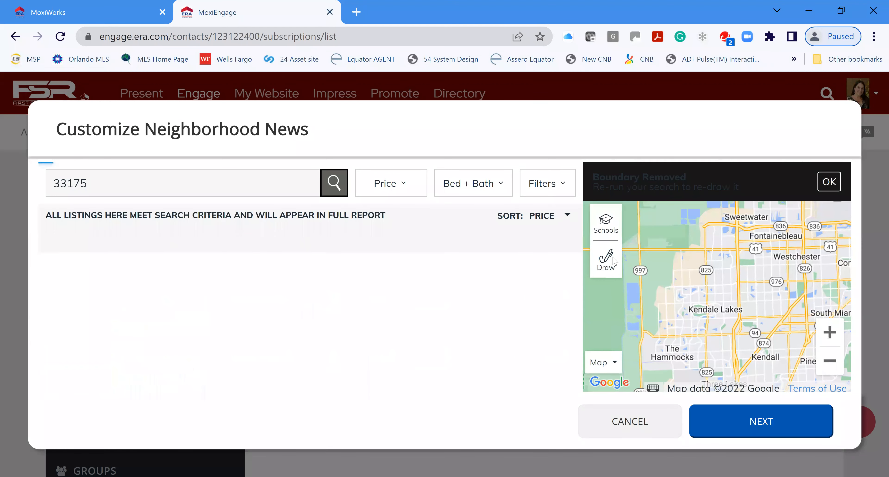
Step: Use Quick Draw to outline a search area around Tamiami on the map
{"action": "left_click", "coordinate": [613, 273]}
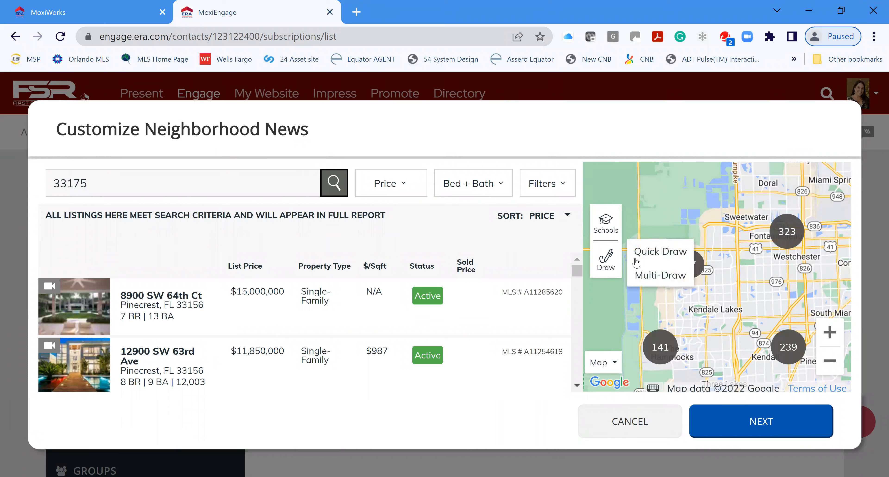
{"action": "left_click", "coordinate": [677, 251]}
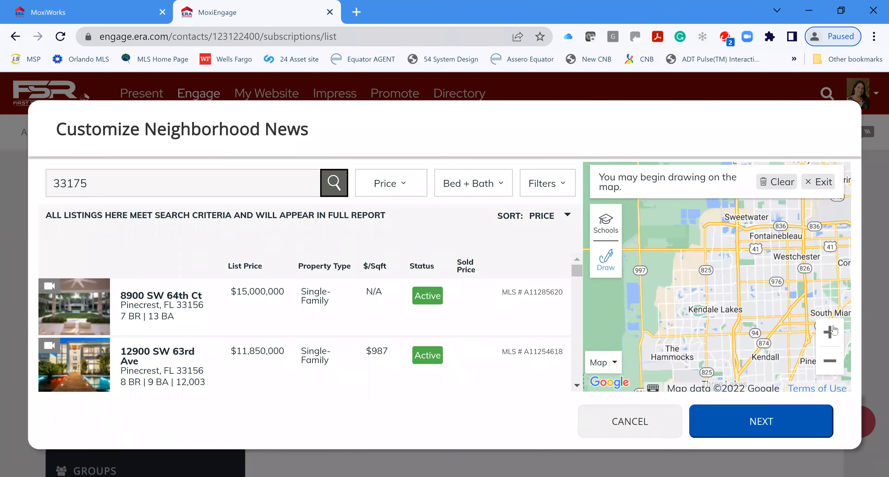
{"action": "left_click", "coordinate": [830, 332]}
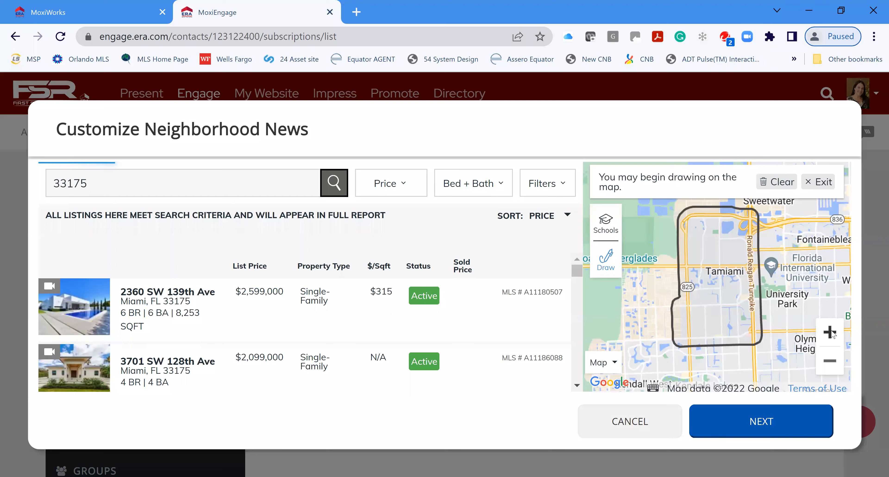
Step: Redraw the Quick Draw boundary around a smaller part of Tamiami, on both sides of SW 127th Ave
{"action": "left_click", "coordinate": [831, 333]}
{"action": "left_click", "coordinate": [831, 334]}
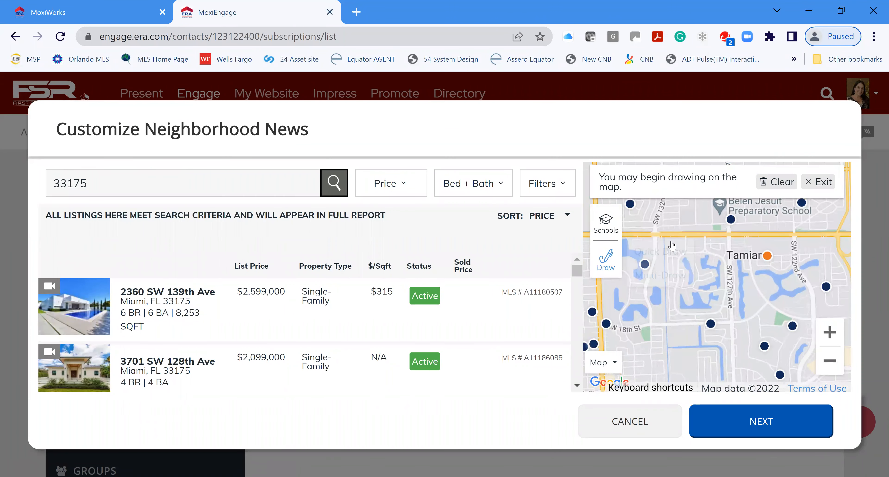
{"action": "left_click", "coordinate": [663, 247]}
{"action": "mouse_move", "coordinate": [666, 242]}
{"action": "left_mouse_down"}
{"action": "mouse_move", "coordinate": [732, 244]}
{"action": "mouse_move", "coordinate": [729, 321]}
{"action": "mouse_move", "coordinate": [670, 324]}
{"action": "mouse_move", "coordinate": [674, 241]}
{"action": "left_mouse_up"}
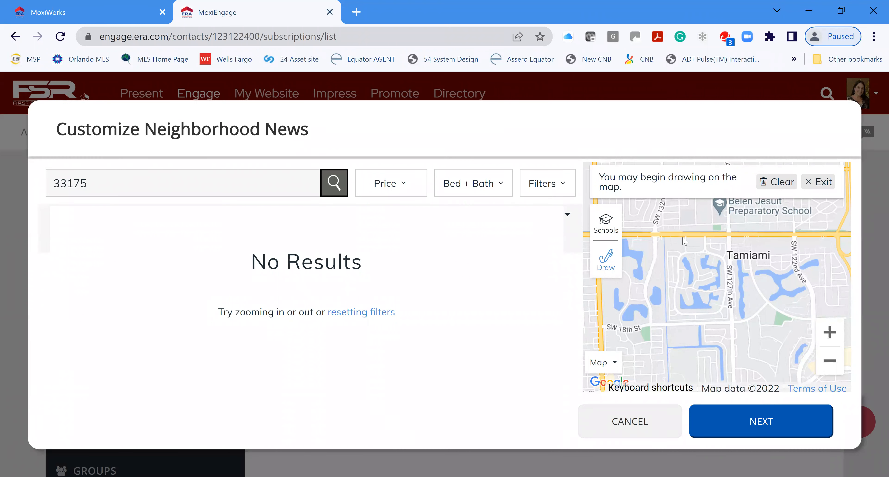
{"action": "left_click", "coordinate": [608, 260]}
{"action": "left_click", "coordinate": [646, 252]}
{"action": "mouse_move", "coordinate": [743, 238]}
{"action": "left_mouse_down"}
{"action": "mouse_move", "coordinate": [815, 233]}
{"action": "mouse_move", "coordinate": [801, 357]}
{"action": "mouse_move", "coordinate": [684, 370]}
{"action": "mouse_move", "coordinate": [654, 352]}
{"action": "mouse_move", "coordinate": [651, 265]}
{"action": "mouse_move", "coordinate": [639, 235]}
{"action": "left_mouse_up"}
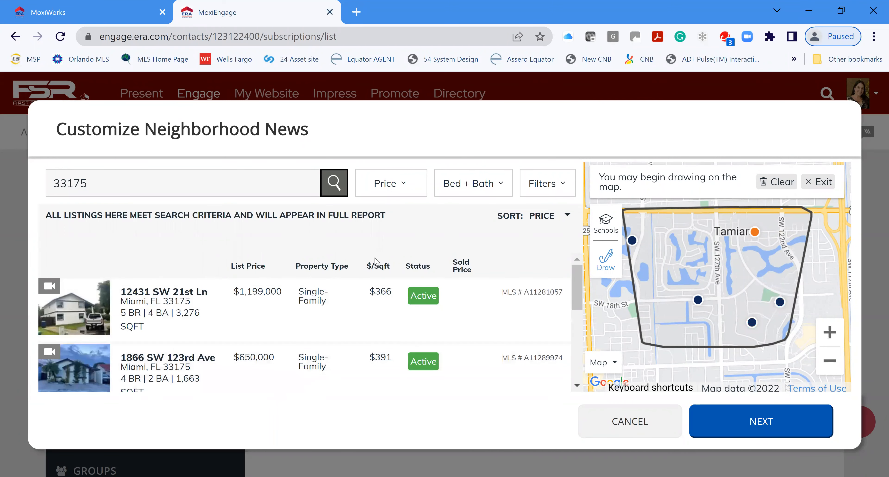
Step: Continue to the recipient confirmation for the custom boundary, and cancel the Neighborhood News setup
{"action": "left_click", "coordinate": [771, 429]}
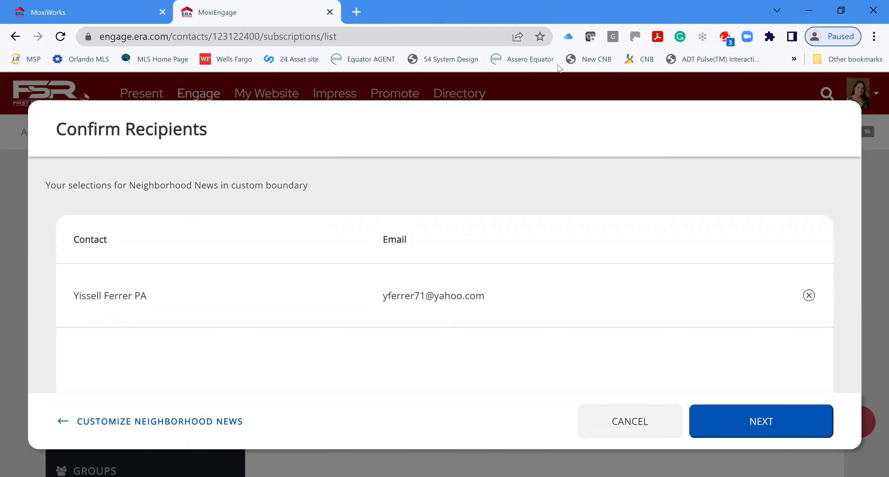
{"action": "left_click", "coordinate": [634, 429]}
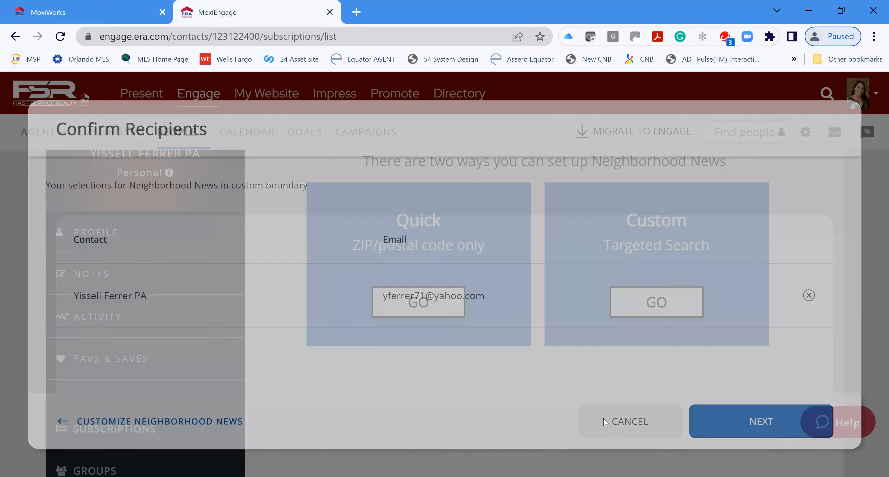
{"action": "scroll", "coordinate": [415, 345], "scroll_direction": "down", "scroll_amount": 5}
{"action": "scroll", "coordinate": [413, 324], "scroll_direction": "up", "scroll_amount": 8}
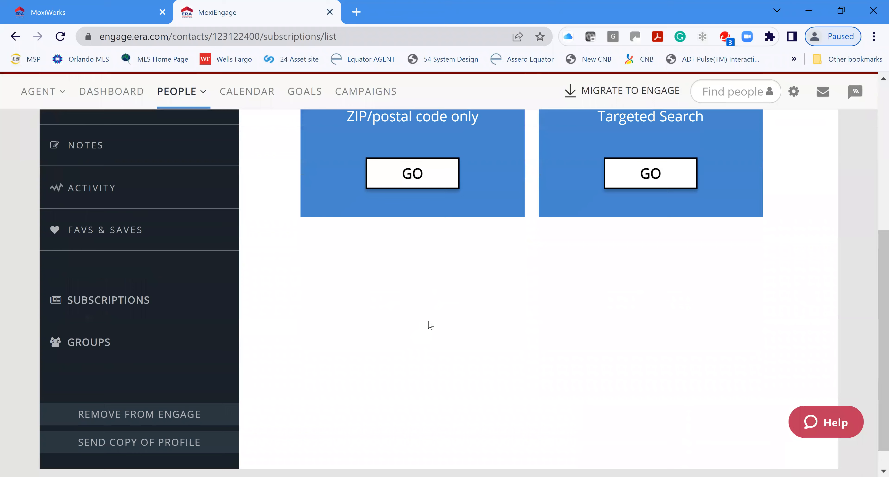
Step: Return to the contact's profile and open the available subscription types, down to the Neighborhood News and Listing Announcements samples
{"action": "scroll", "coordinate": [132, 389], "scroll_direction": "down", "scroll_amount": 7}
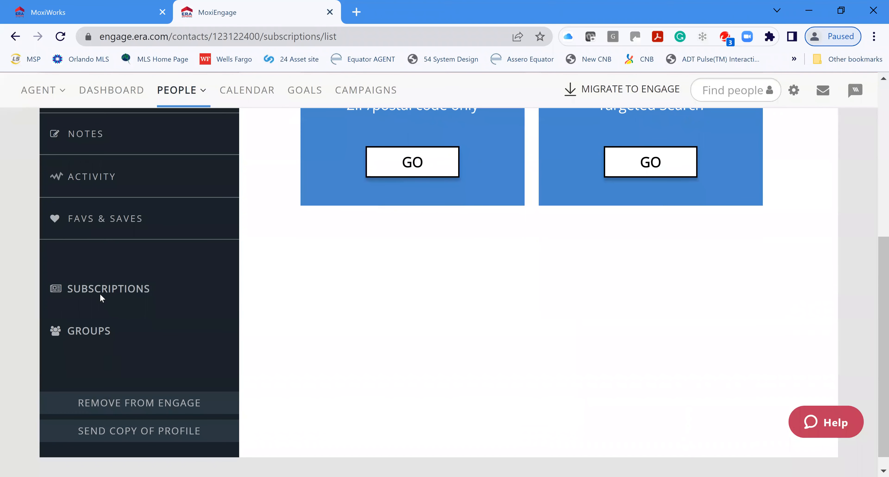
{"action": "left_click", "coordinate": [14, 42]}
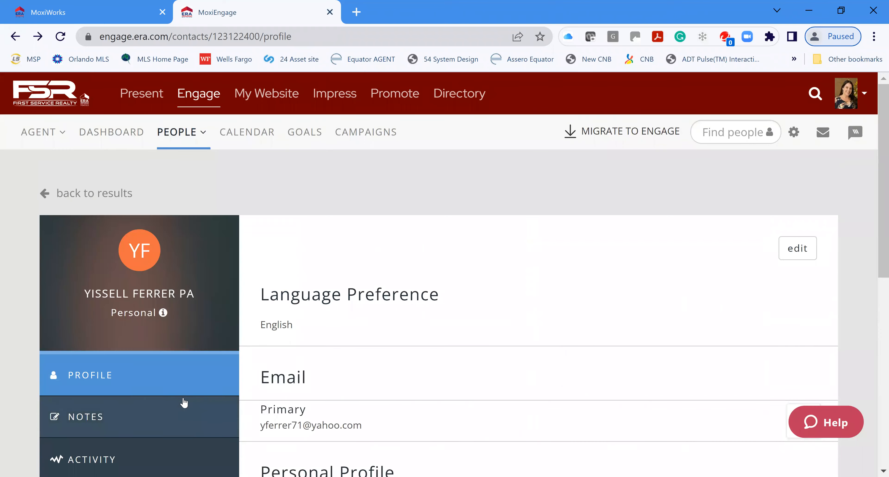
{"action": "scroll", "coordinate": [184, 403], "scroll_direction": "down", "scroll_amount": 1}
{"action": "scroll", "coordinate": [135, 343], "scroll_direction": "down", "scroll_amount": 5}
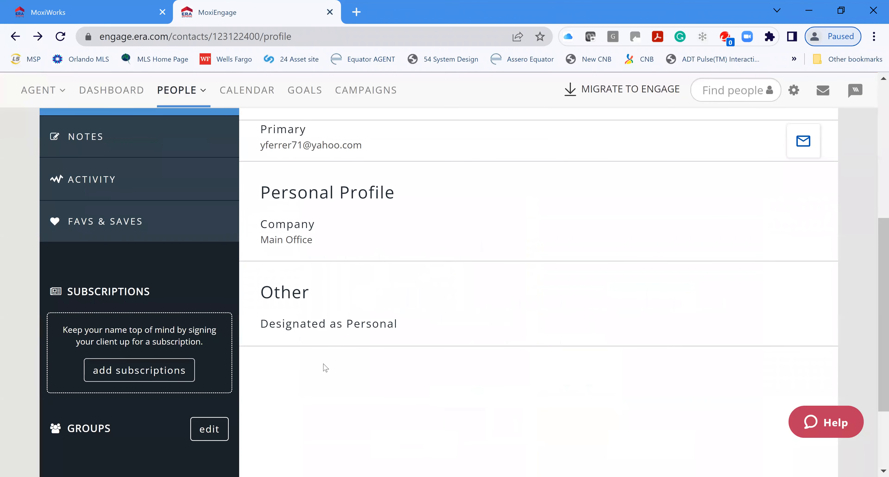
{"action": "scroll", "coordinate": [411, 372], "scroll_direction": "down", "scroll_amount": 5}
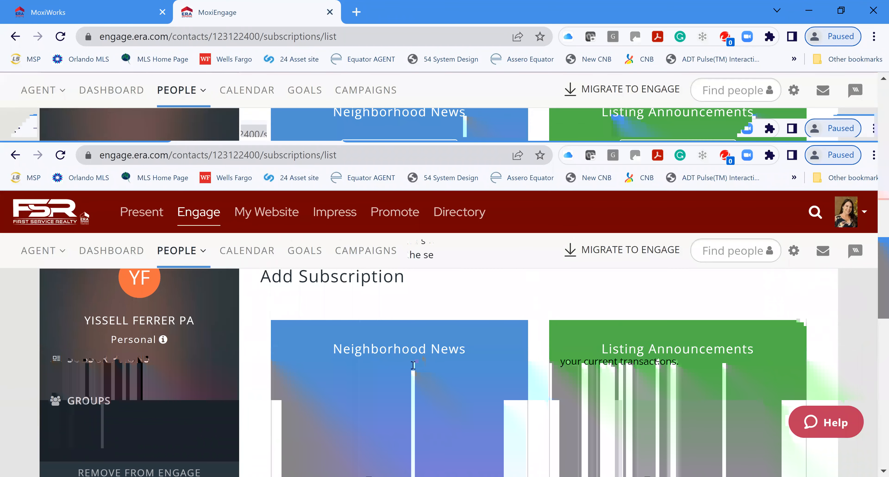
{"action": "scroll", "coordinate": [413, 365], "scroll_direction": "down", "scroll_amount": 2}
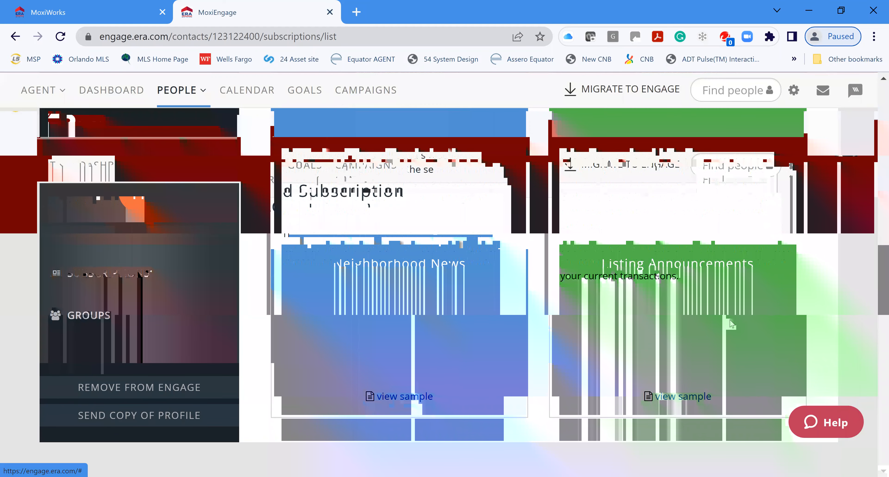
Step: Open the Neighborhood News sample, review its listings, map and mortgage calculator, and close it
{"action": "left_click", "coordinate": [405, 396]}
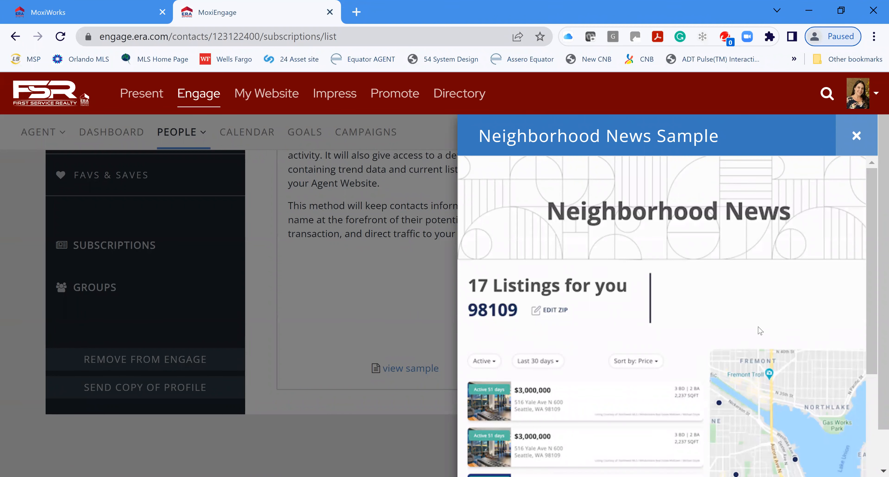
{"action": "scroll", "coordinate": [760, 331], "scroll_direction": "down", "scroll_amount": 4}
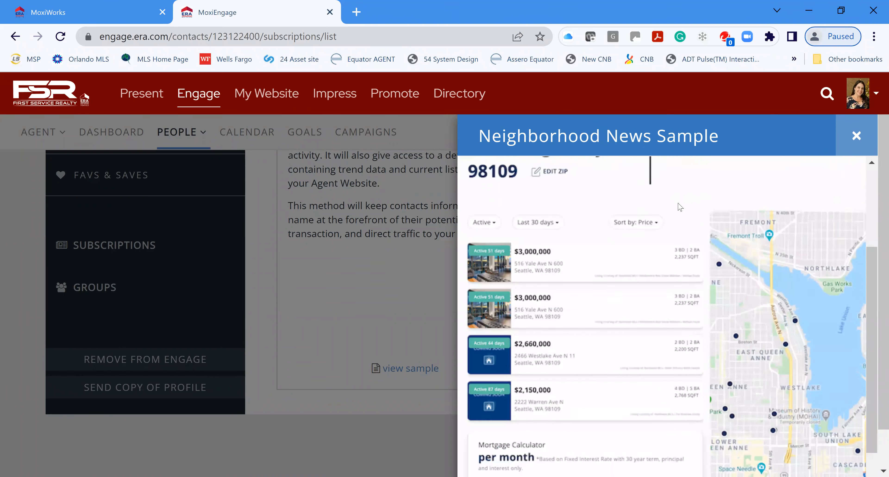
{"action": "scroll", "coordinate": [680, 207], "scroll_direction": "down", "scroll_amount": 2}
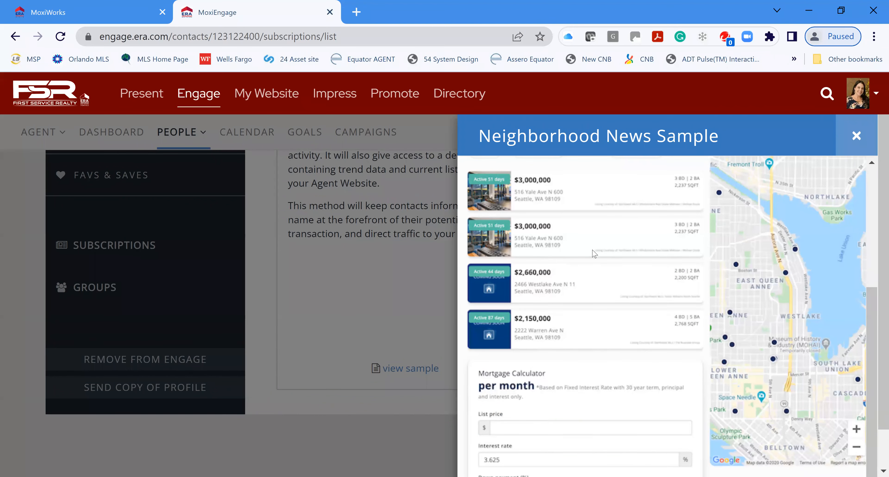
{"action": "scroll", "coordinate": [609, 380], "scroll_direction": "down", "scroll_amount": 2}
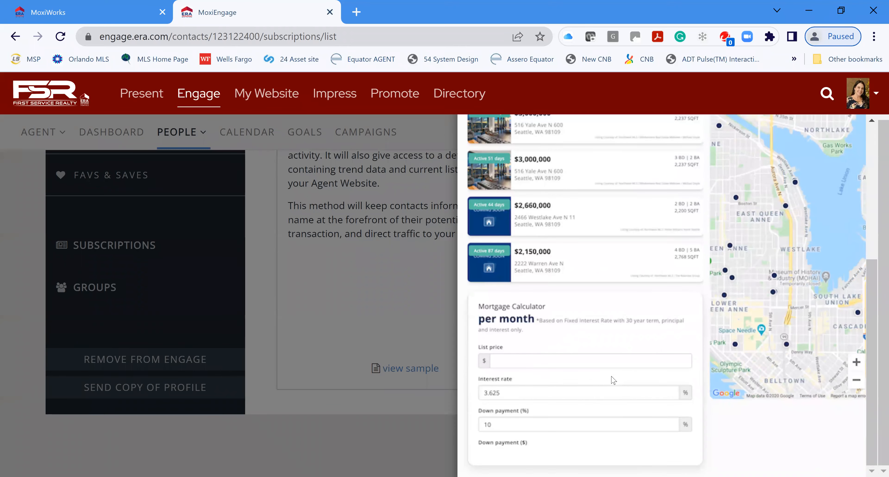
{"action": "scroll", "coordinate": [628, 373], "scroll_direction": "up", "scroll_amount": 8}
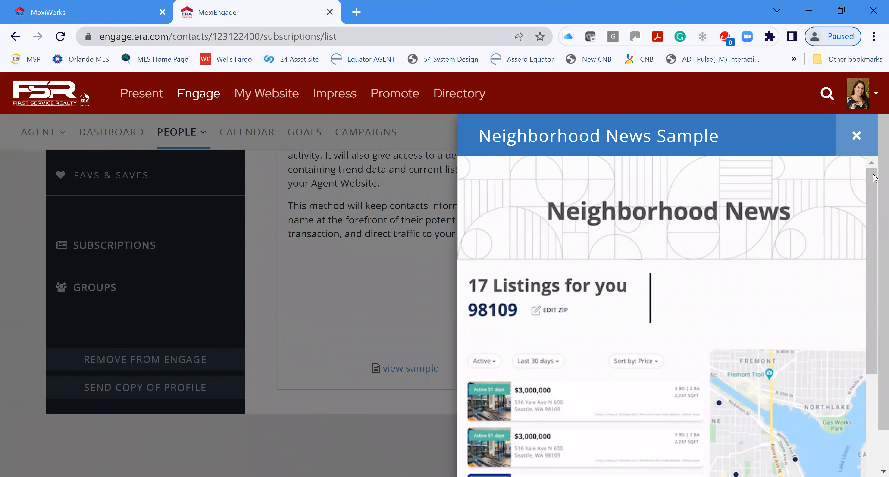
{"action": "left_click", "coordinate": [854, 137]}
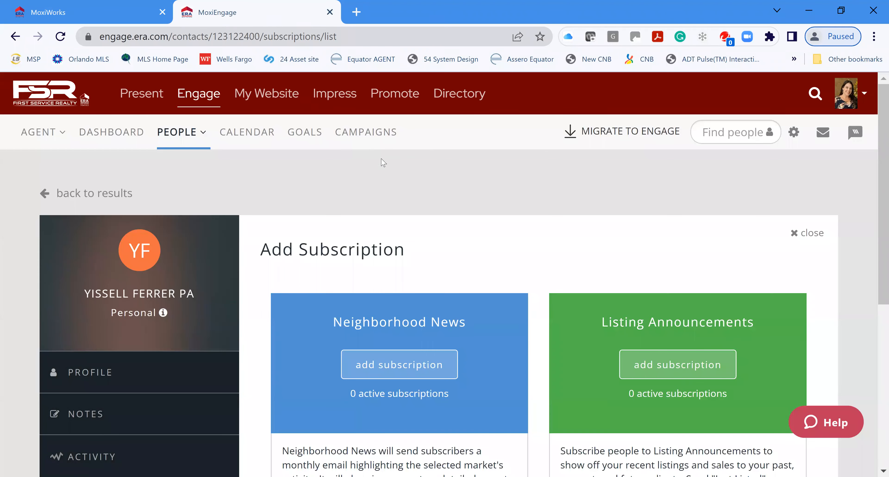